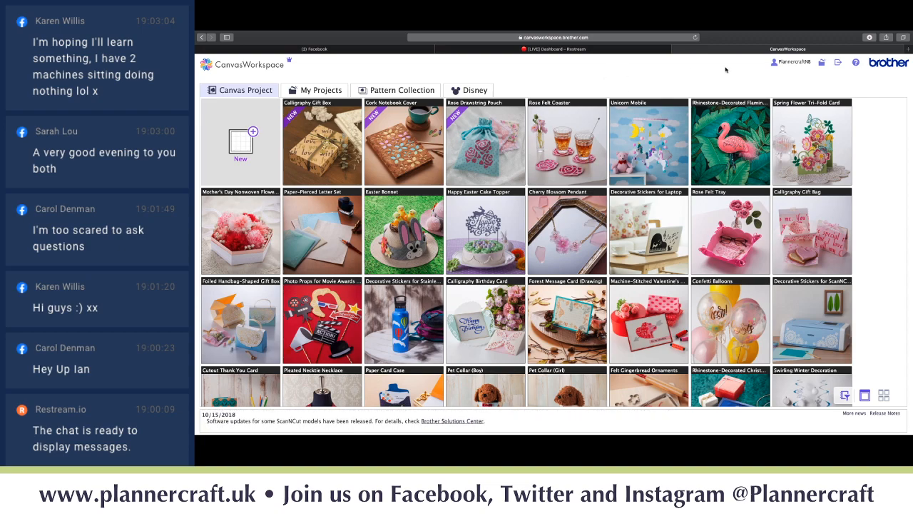
- Go to Account Settings > Machine(s) Registration to view the registered ScanNCut cutting machine
{"action": "left_click", "coordinate": [774, 66]}
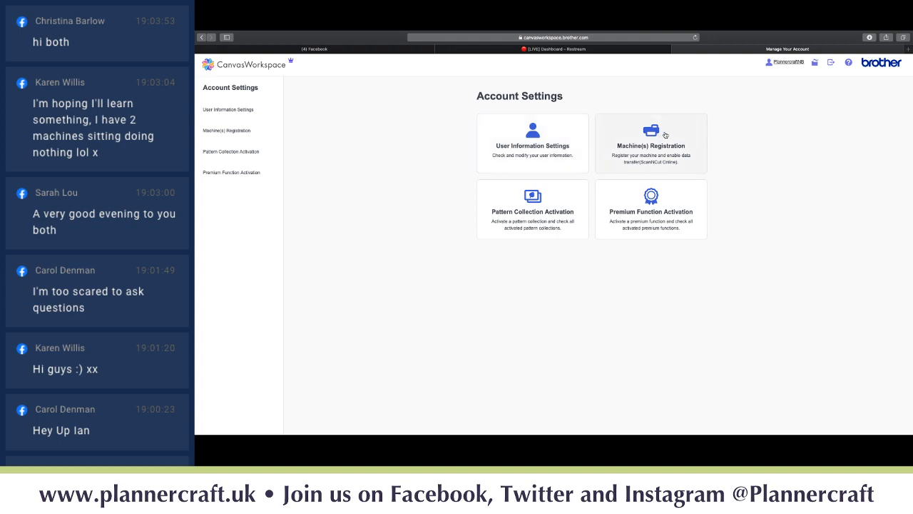
{"action": "left_click", "coordinate": [642, 127]}
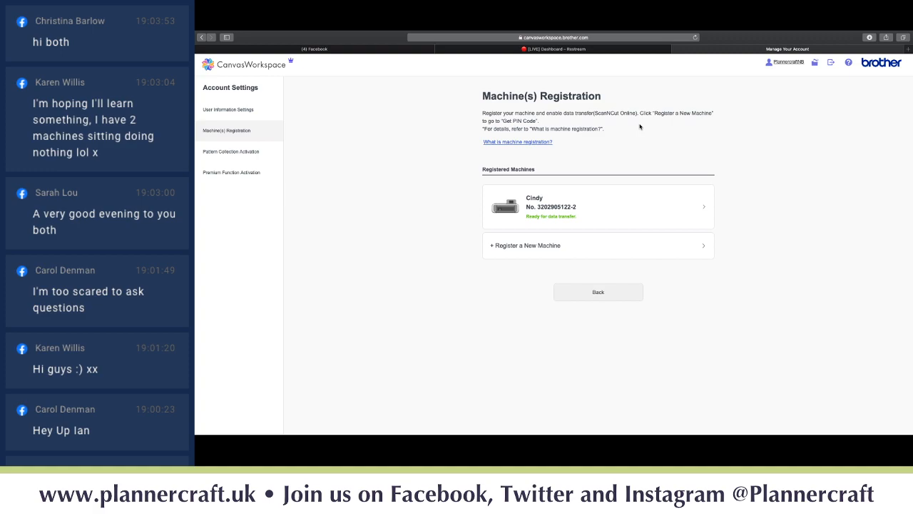
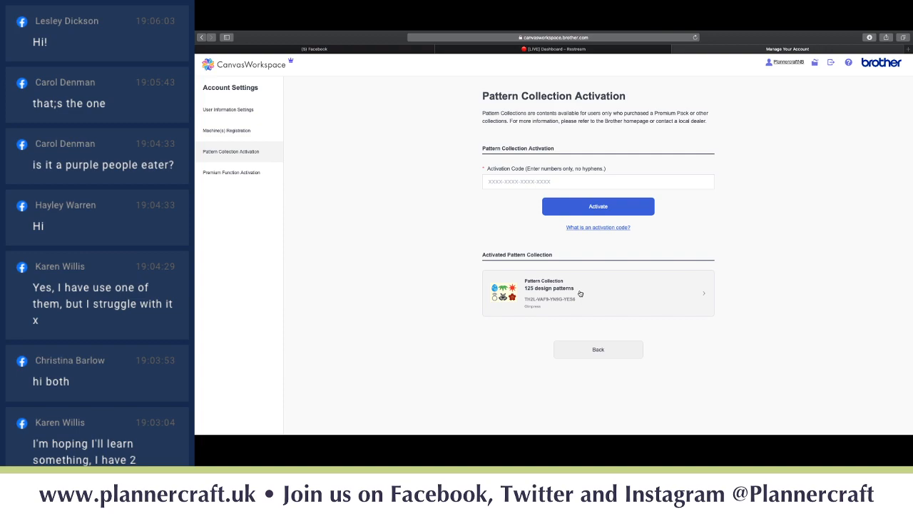
- Check Premium Function Activation, where only Enhanced Image Tracing is active, then return to the home page
{"action": "left_click", "coordinate": [250, 174]}
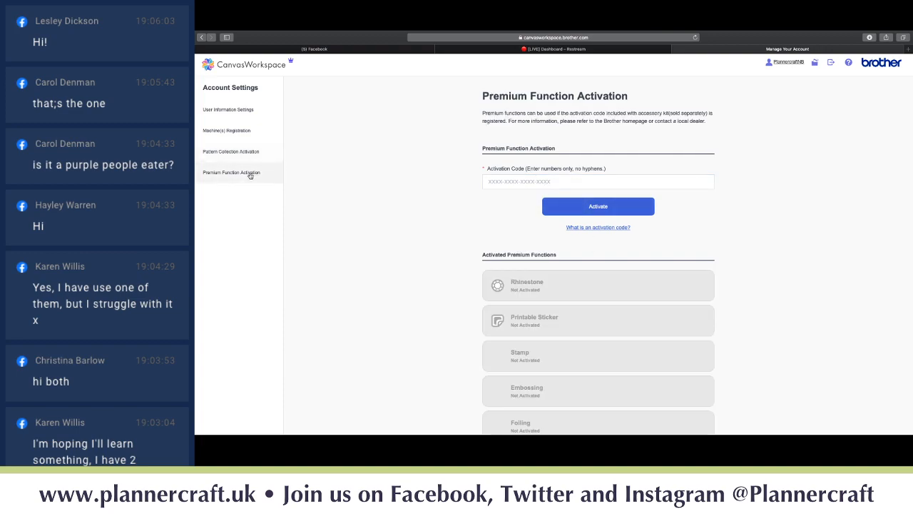
{"action": "scroll", "coordinate": [352, 189], "scroll_direction": "down", "scroll_amount": 2}
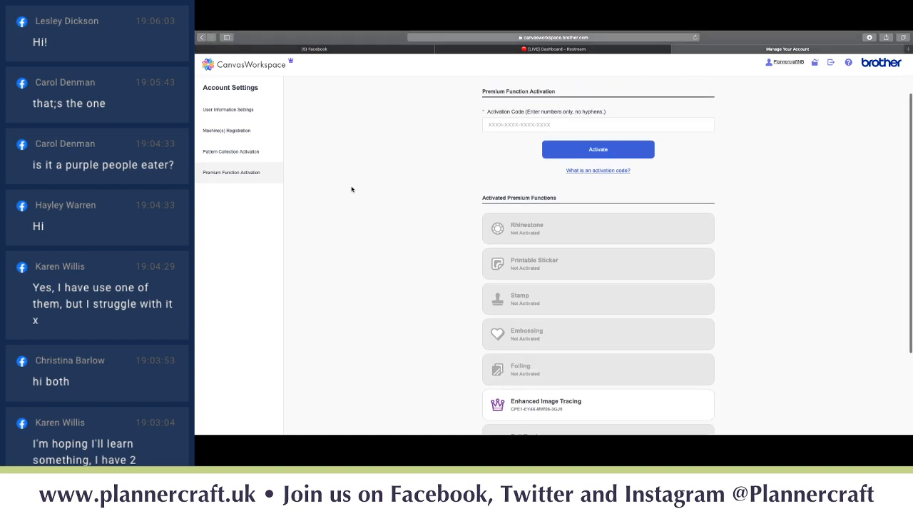
{"action": "scroll", "coordinate": [352, 189], "scroll_direction": "down", "scroll_amount": 3}
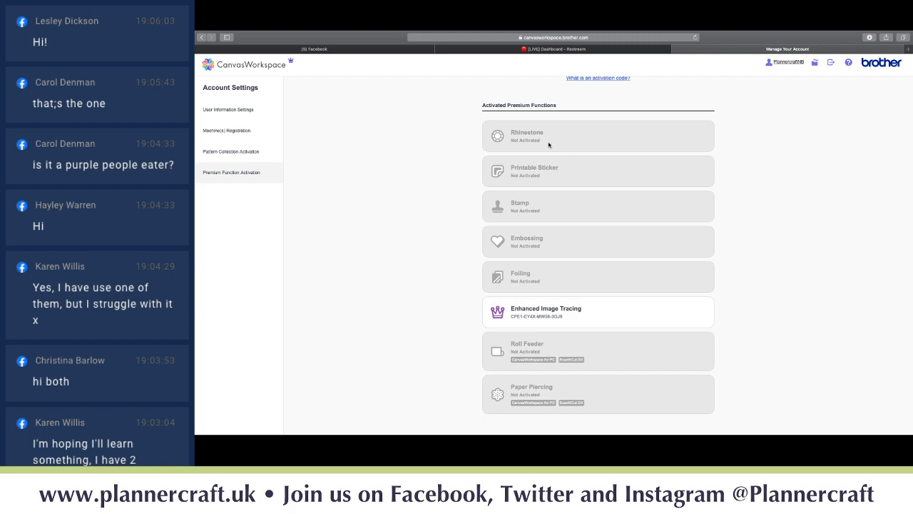
{"action": "scroll", "coordinate": [549, 145], "scroll_direction": "up", "scroll_amount": 5}
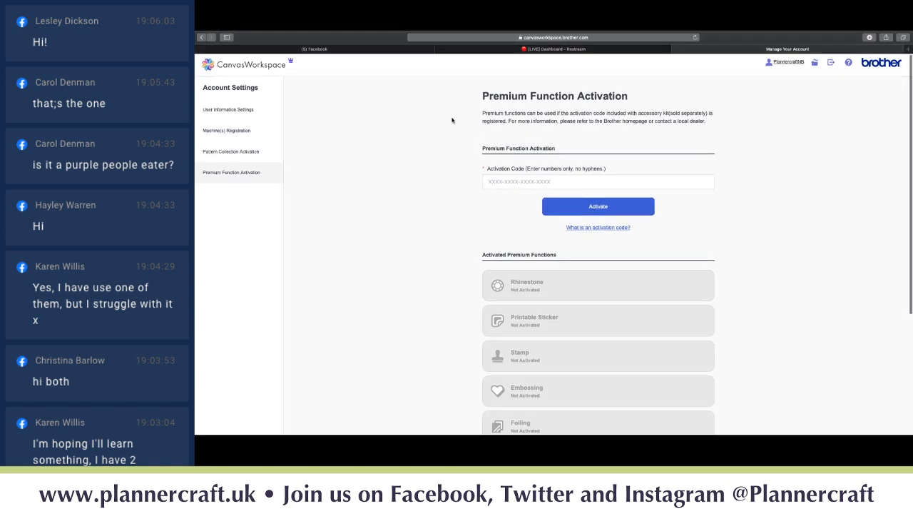
{"action": "left_click", "coordinate": [261, 67]}
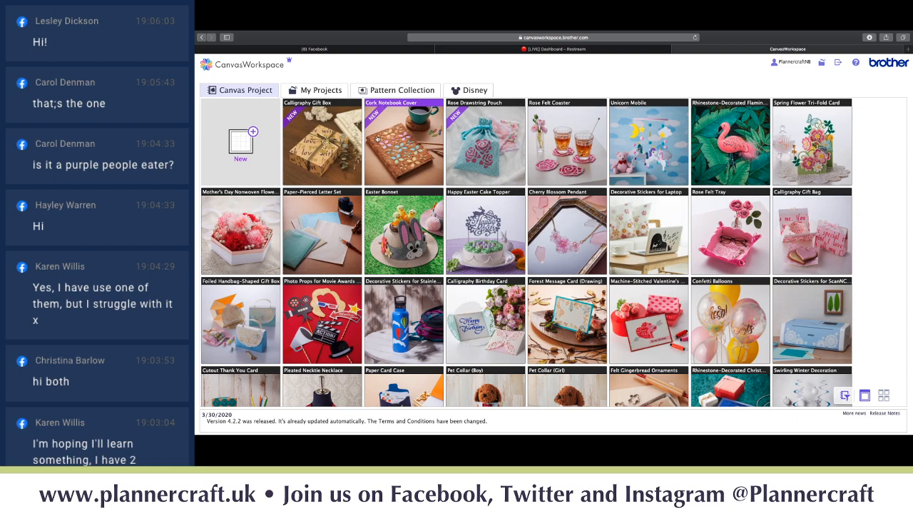
- Scroll the Canvas Project gallery down to the seasonal designs and open the 3D Christmas Tree Card
{"action": "scroll", "coordinate": [377, 137], "scroll_direction": "down", "scroll_amount": 5}
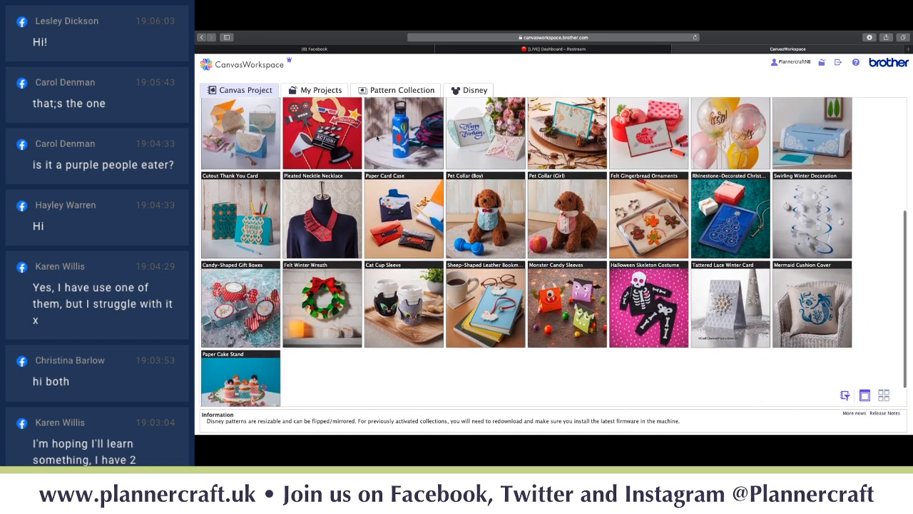
{"action": "scroll", "coordinate": [376, 139], "scroll_direction": "down", "scroll_amount": 3}
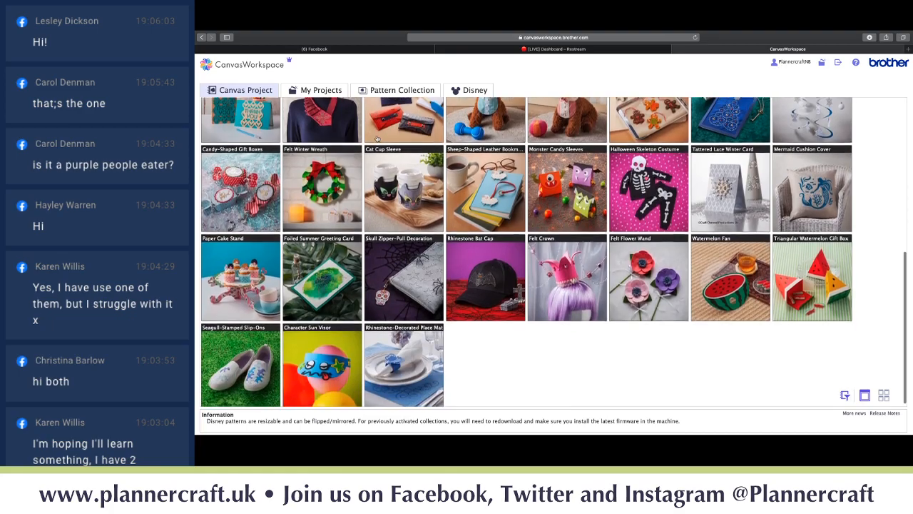
{"action": "scroll", "coordinate": [377, 138], "scroll_direction": "down", "scroll_amount": 2}
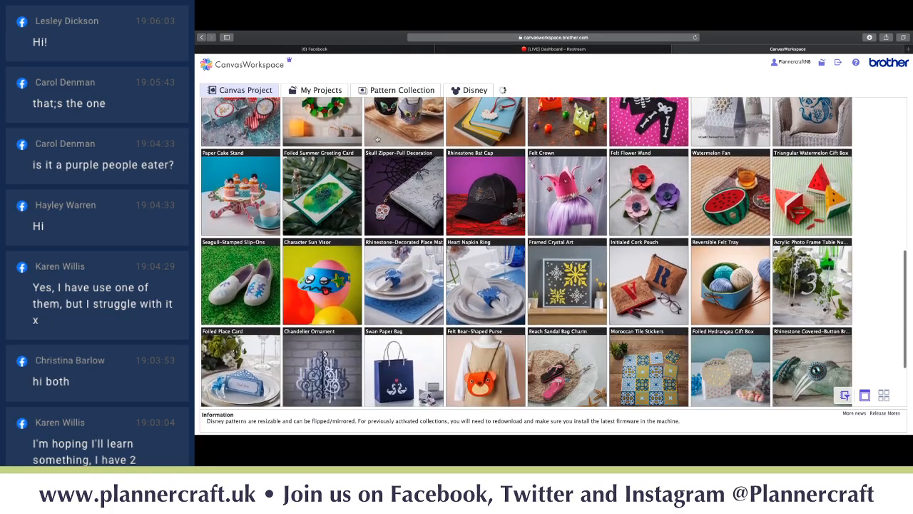
{"action": "scroll", "coordinate": [377, 138], "scroll_direction": "down", "scroll_amount": 5}
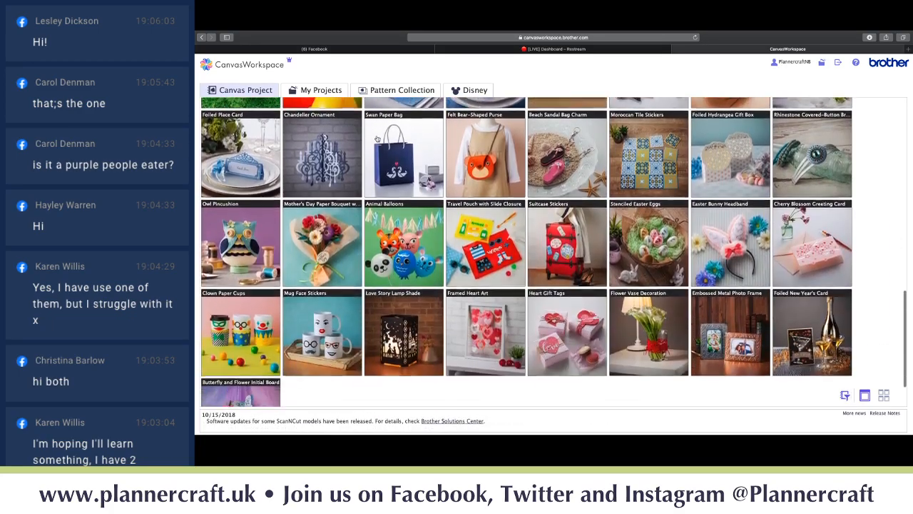
{"action": "scroll", "coordinate": [377, 138], "scroll_direction": "down", "scroll_amount": 4}
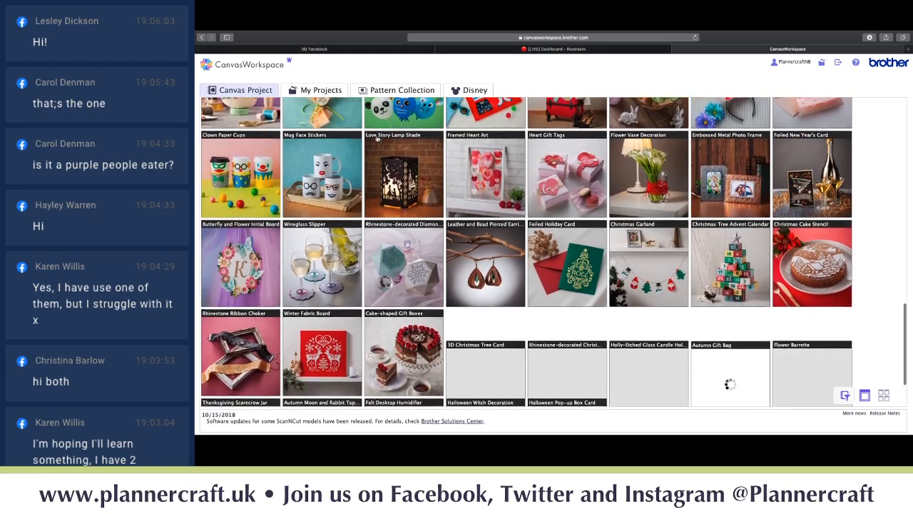
{"action": "scroll", "coordinate": [377, 139], "scroll_direction": "down", "scroll_amount": 3}
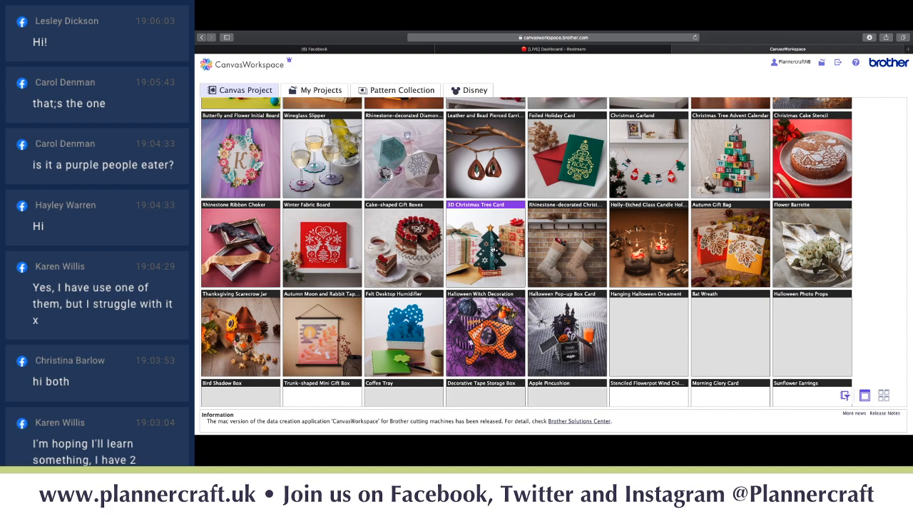
{"action": "left_click", "coordinate": [491, 247]}
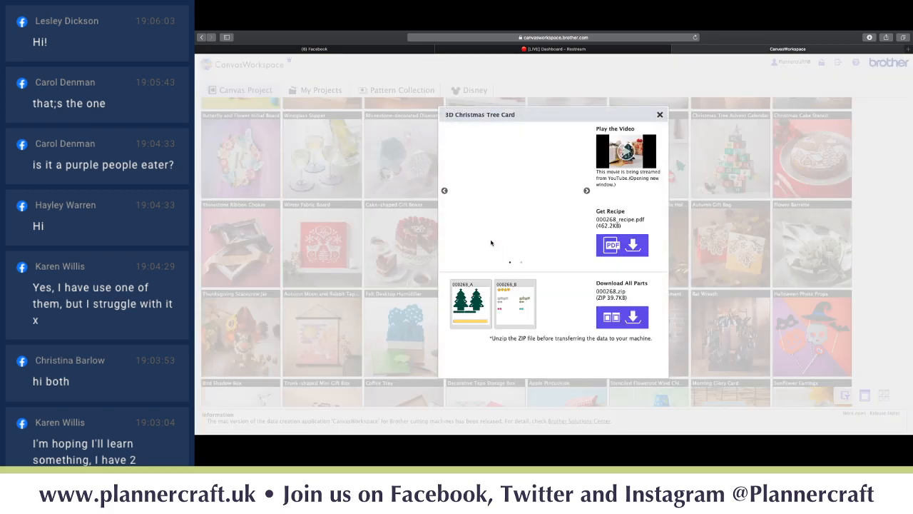
- Flip through the 3D Christmas Tree Card's product photos, then close its details dialog
{"action": "mouse_move", "coordinate": [472, 309]}
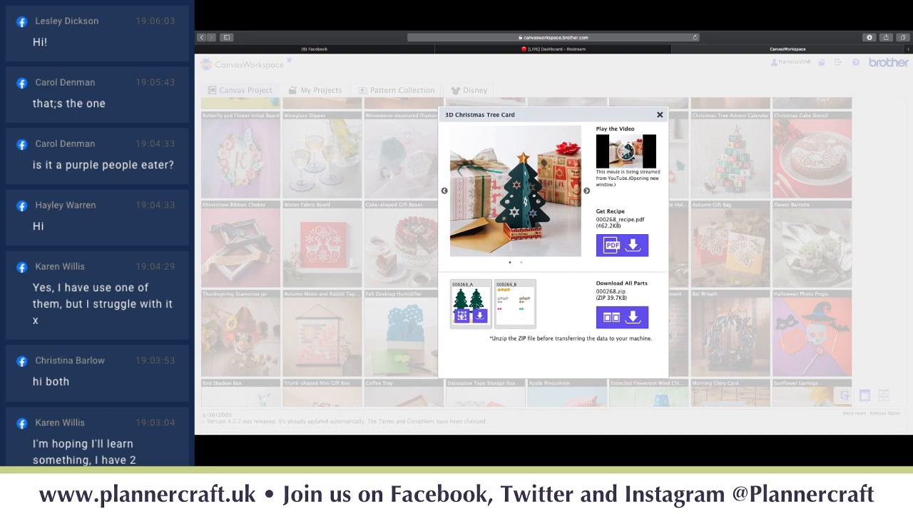
{"action": "mouse_move", "coordinate": [515, 299]}
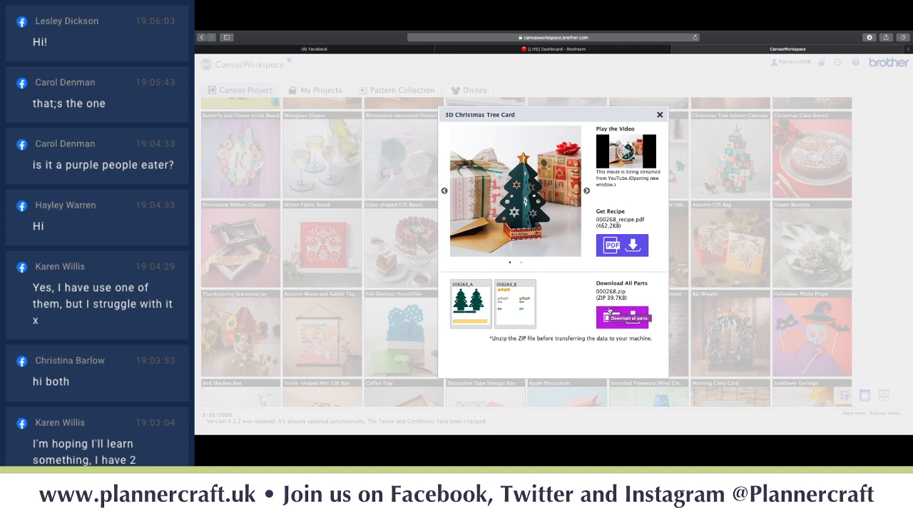
{"action": "left_click", "coordinate": [443, 191]}
{"action": "left_click", "coordinate": [444, 192]}
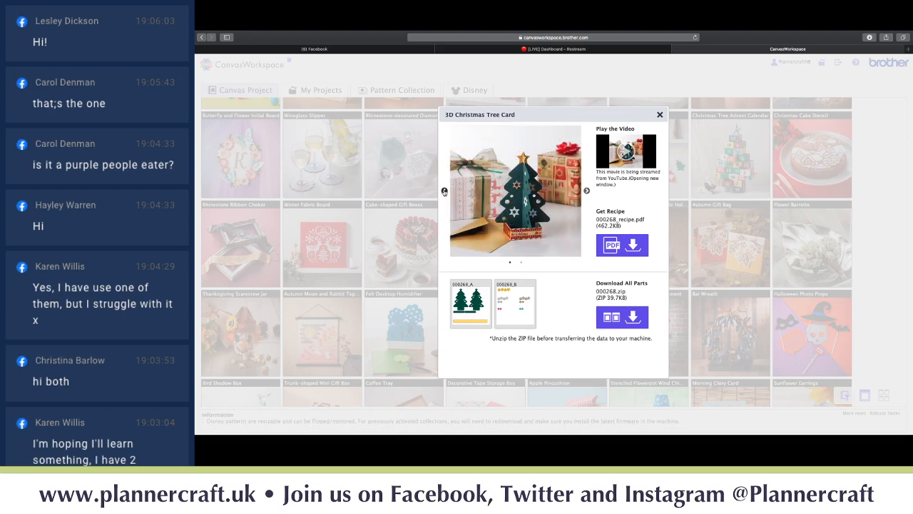
{"action": "left_click", "coordinate": [444, 191]}
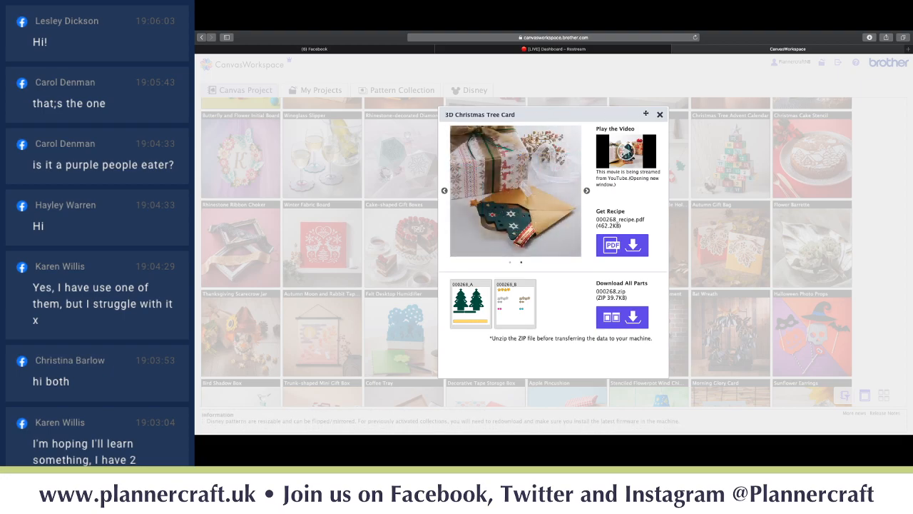
{"action": "left_click", "coordinate": [660, 114]}
{"action": "scroll", "coordinate": [497, 171], "scroll_direction": "up", "scroll_amount": 5}
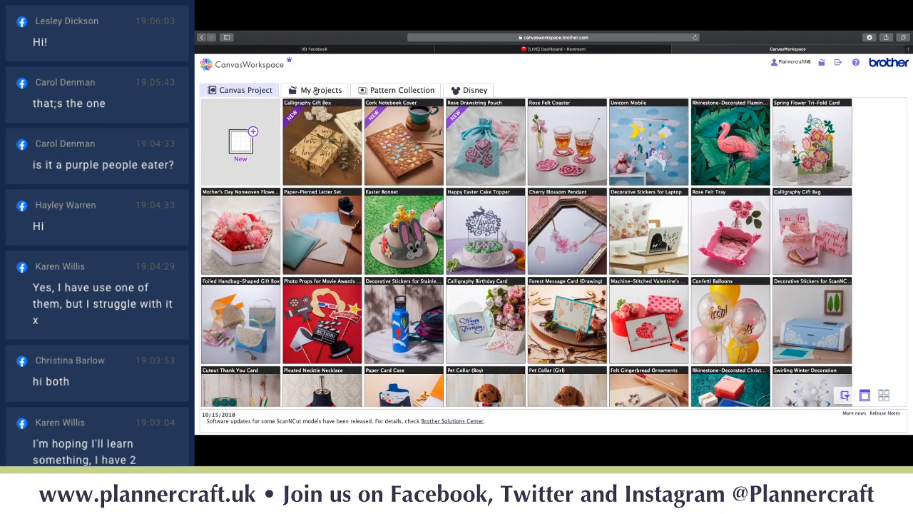
- Browse the whole grid of saved projects in My Projects
{"action": "left_click", "coordinate": [315, 90]}
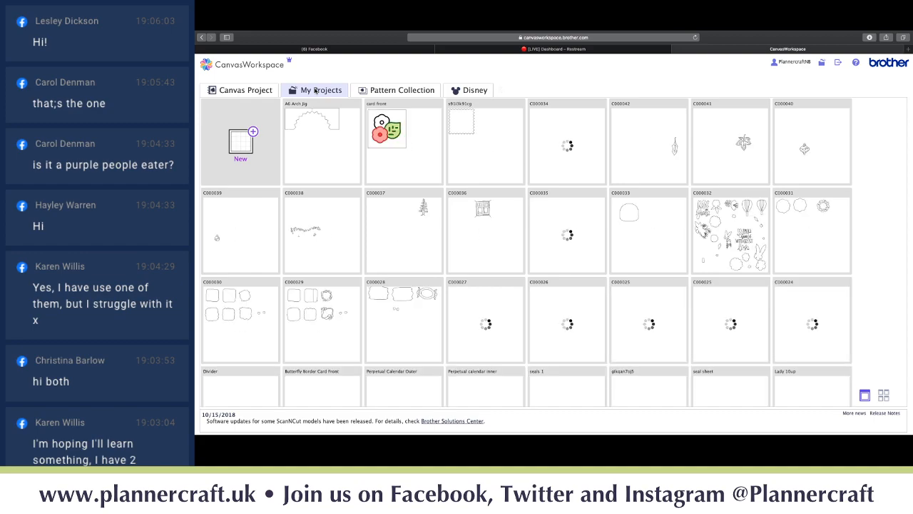
{"action": "mouse_move", "coordinate": [329, 147]}
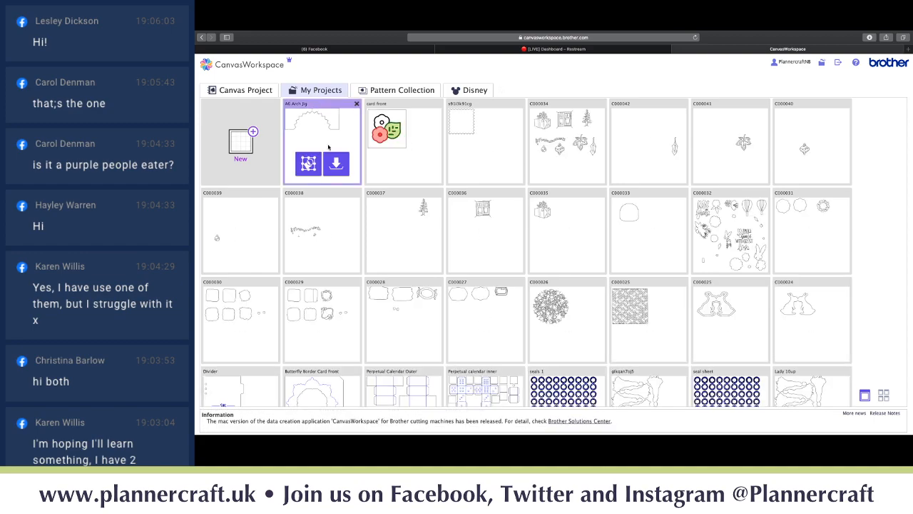
{"action": "scroll", "coordinate": [329, 147], "scroll_direction": "down", "scroll_amount": 5}
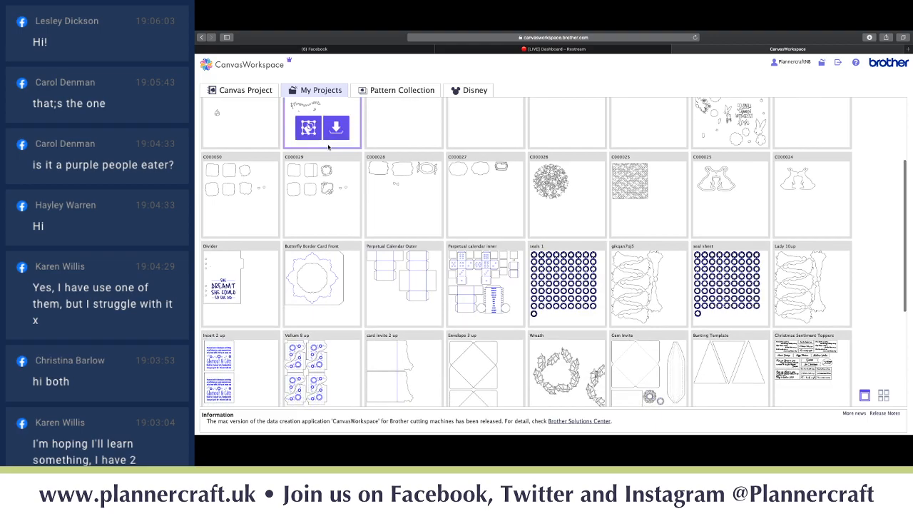
{"action": "scroll", "coordinate": [329, 147], "scroll_direction": "down", "scroll_amount": 2}
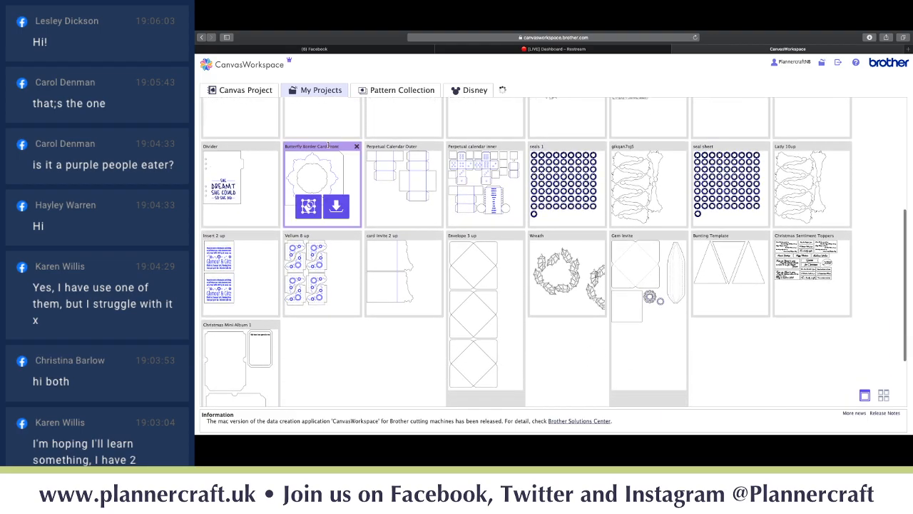
{"action": "scroll", "coordinate": [329, 146], "scroll_direction": "down", "scroll_amount": 1}
{"action": "scroll", "coordinate": [329, 147], "scroll_direction": "down", "scroll_amount": 7}
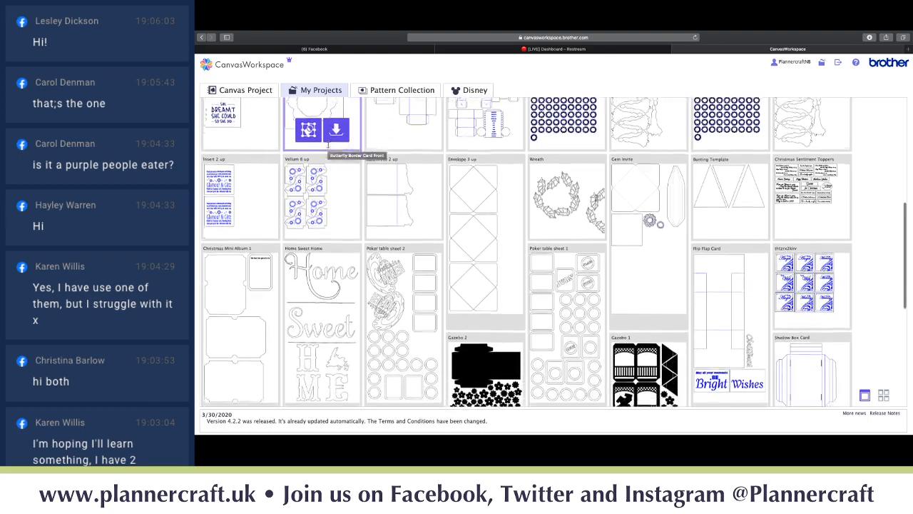
{"action": "scroll", "coordinate": [328, 146], "scroll_direction": "down", "scroll_amount": 6}
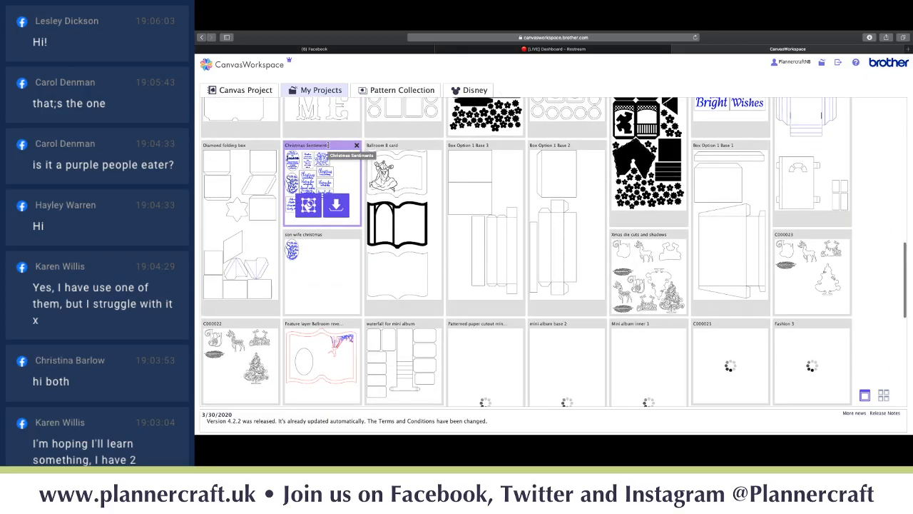
{"action": "scroll", "coordinate": [329, 147], "scroll_direction": "down", "scroll_amount": 3}
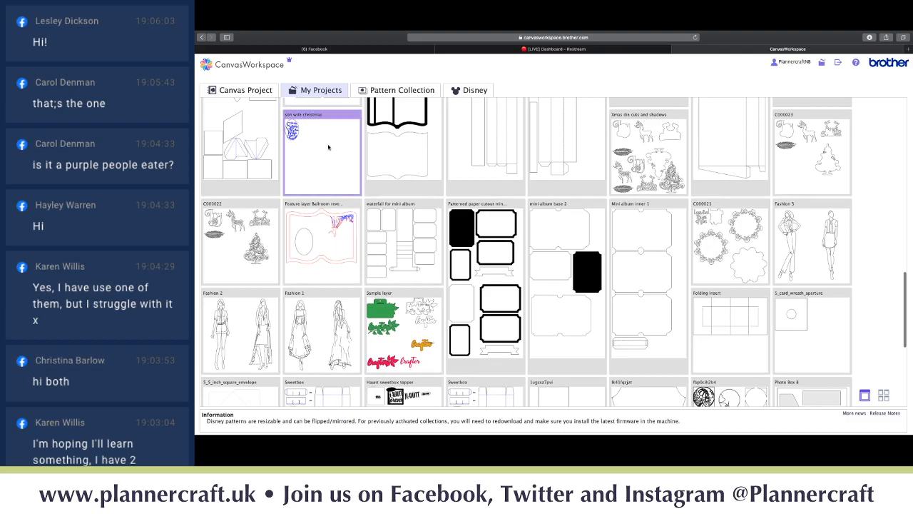
{"action": "scroll", "coordinate": [329, 147], "scroll_direction": "down", "scroll_amount": 9}
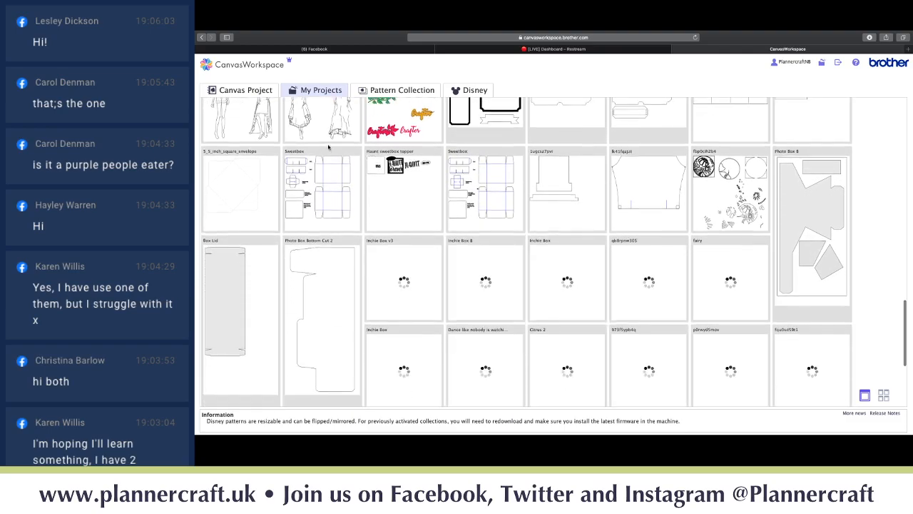
{"action": "scroll", "coordinate": [329, 147], "scroll_direction": "down", "scroll_amount": 8}
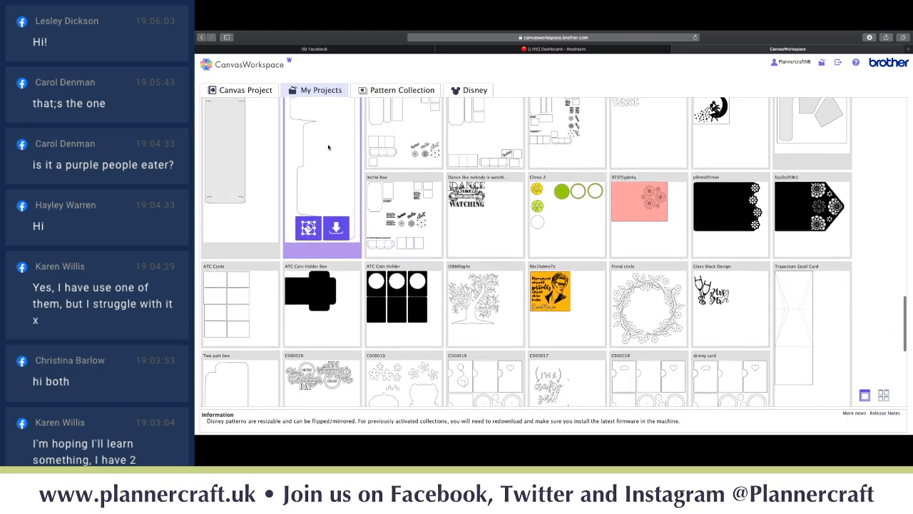
{"action": "scroll", "coordinate": [329, 147], "scroll_direction": "down", "scroll_amount": 3}
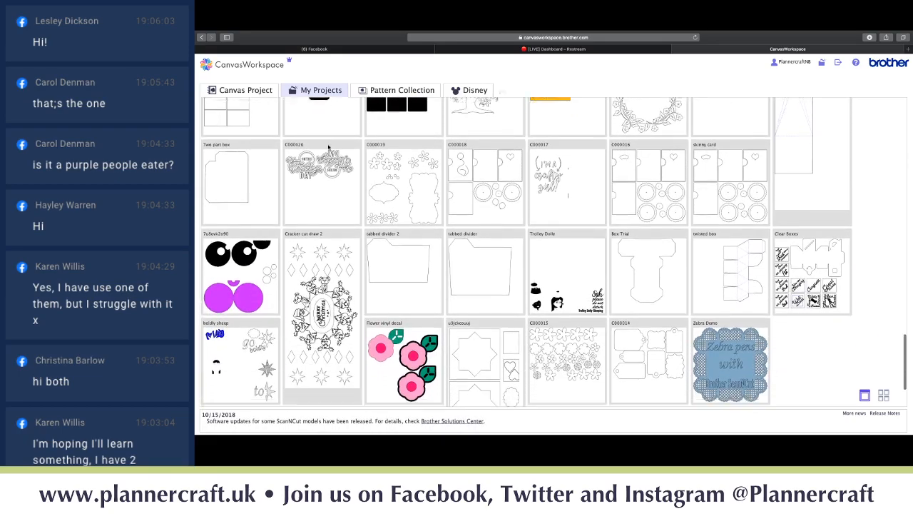
{"action": "scroll", "coordinate": [328, 147], "scroll_direction": "down", "scroll_amount": 4}
{"action": "scroll", "coordinate": [329, 147], "scroll_direction": "down", "scroll_amount": 5}
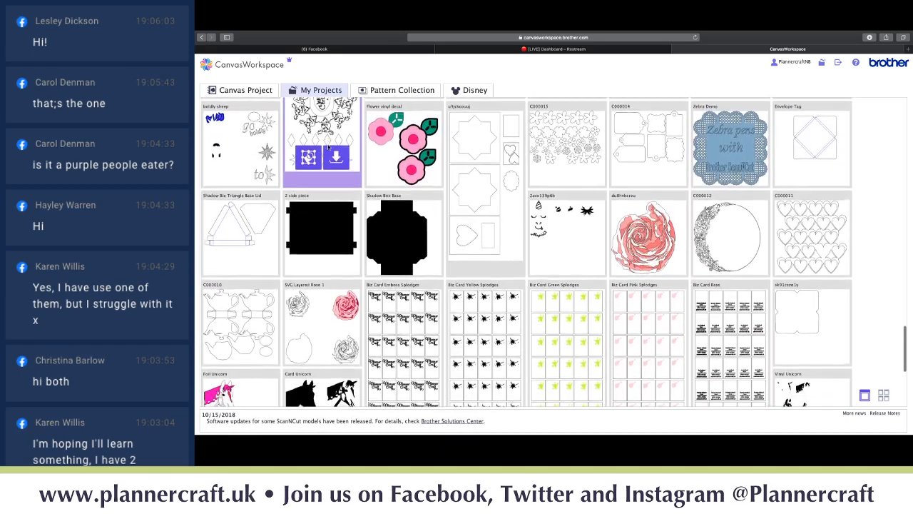
{"action": "scroll", "coordinate": [329, 147], "scroll_direction": "down", "scroll_amount": 2}
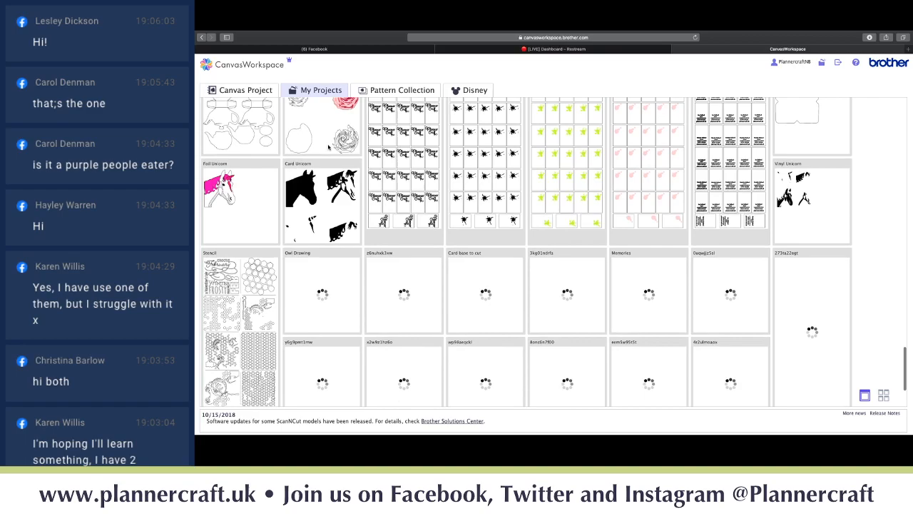
{"action": "scroll", "coordinate": [329, 147], "scroll_direction": "down", "scroll_amount": 1}
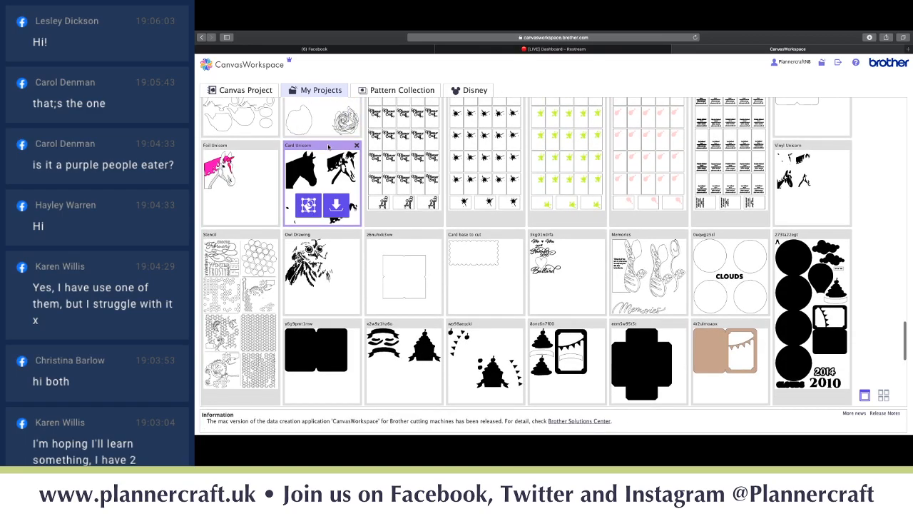
{"action": "scroll", "coordinate": [329, 147], "scroll_direction": "down", "scroll_amount": 3}
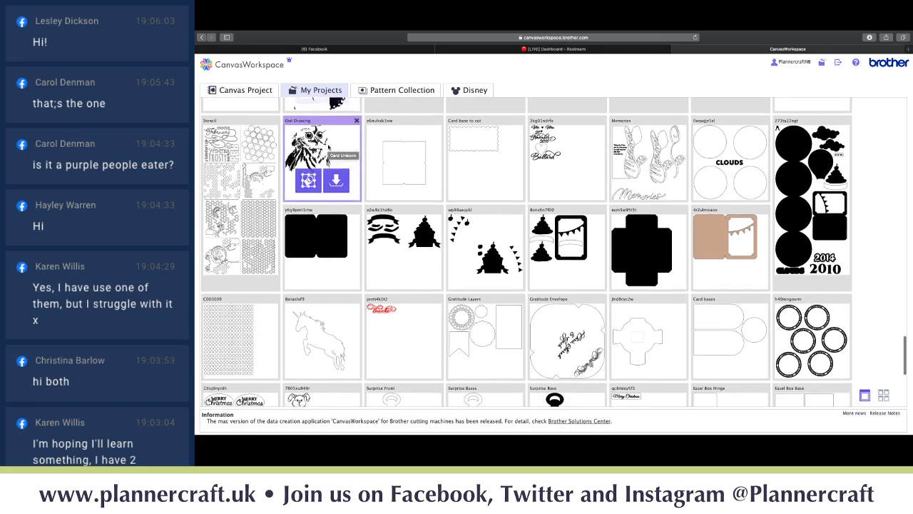
{"action": "scroll", "coordinate": [329, 147], "scroll_direction": "down", "scroll_amount": 2}
{"action": "scroll", "coordinate": [329, 147], "scroll_direction": "down", "scroll_amount": 7}
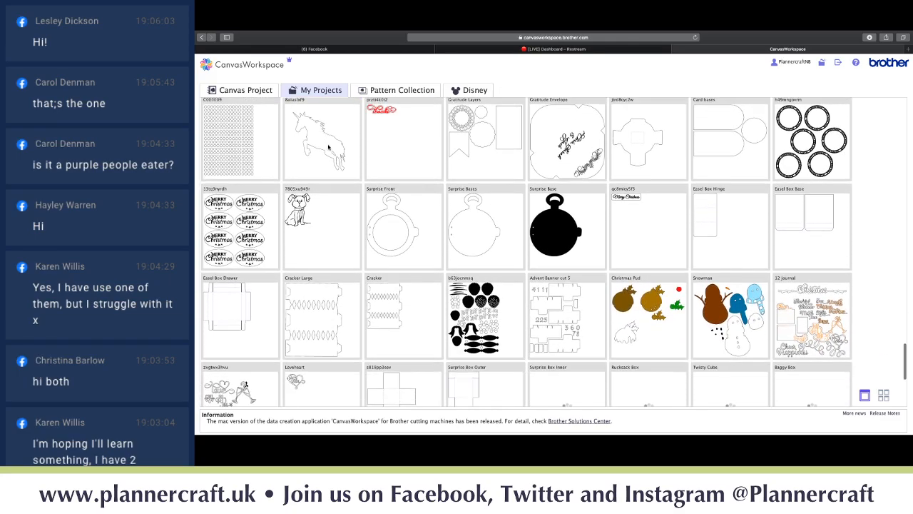
{"action": "scroll", "coordinate": [329, 147], "scroll_direction": "down", "scroll_amount": 8}
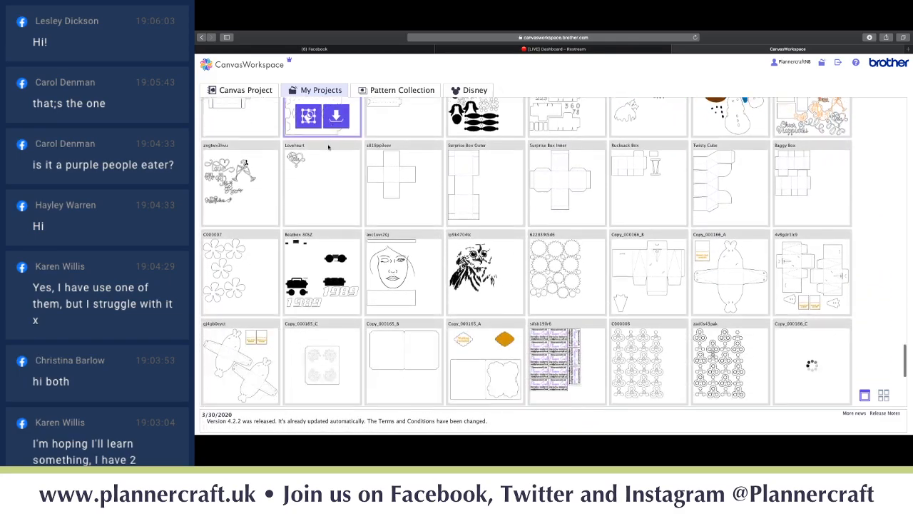
{"action": "scroll", "coordinate": [328, 147], "scroll_direction": "down", "scroll_amount": 3}
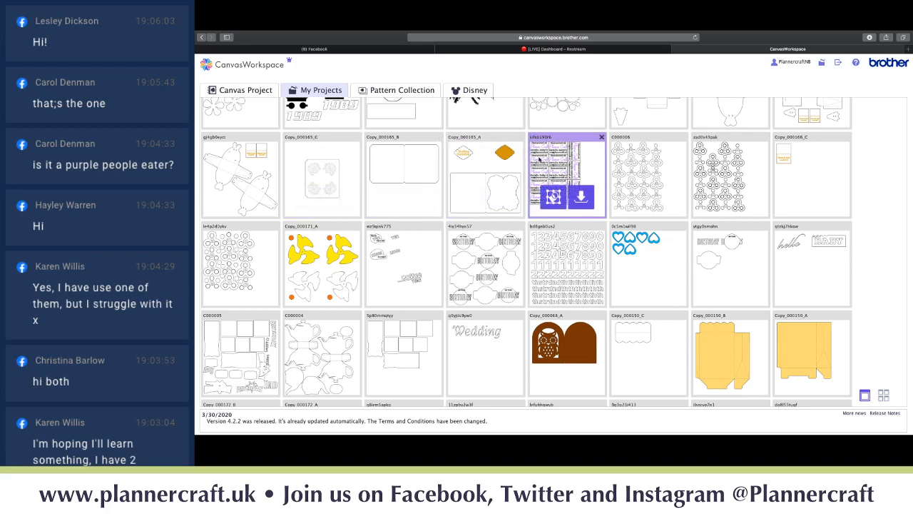
{"action": "scroll", "coordinate": [451, 171], "scroll_direction": "down", "scroll_amount": 5}
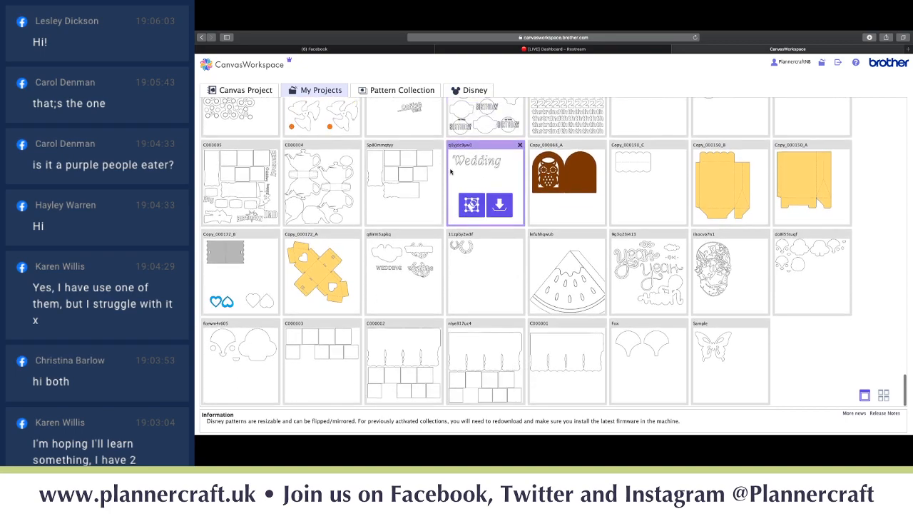
{"action": "scroll", "coordinate": [450, 171], "scroll_direction": "down", "scroll_amount": 1}
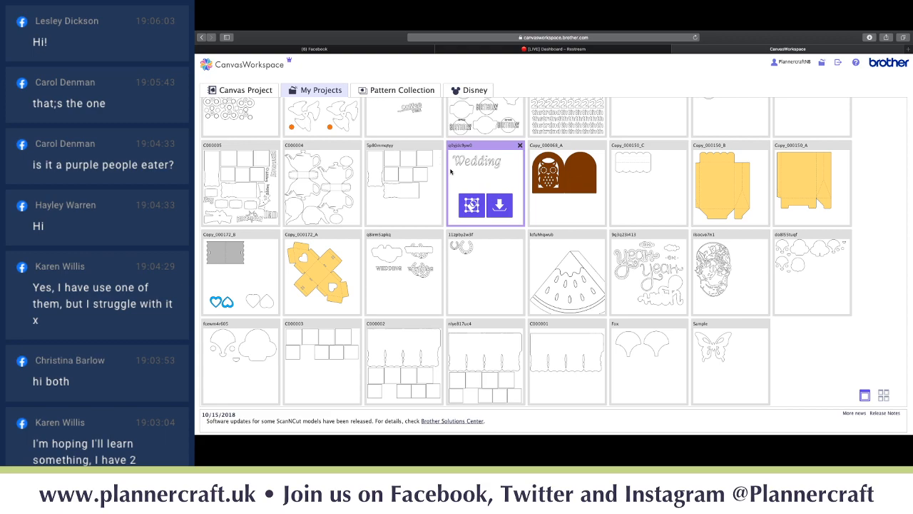
- Show the Pattern Collection list and browse the 125 design patterns set
{"action": "mouse_move", "coordinate": [728, 359]}
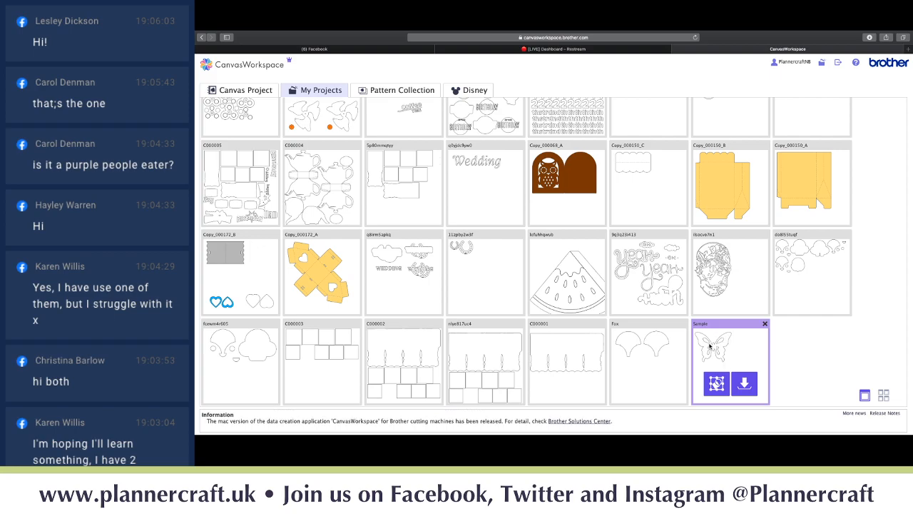
{"action": "scroll", "coordinate": [710, 346], "scroll_direction": "up", "scroll_amount": 20}
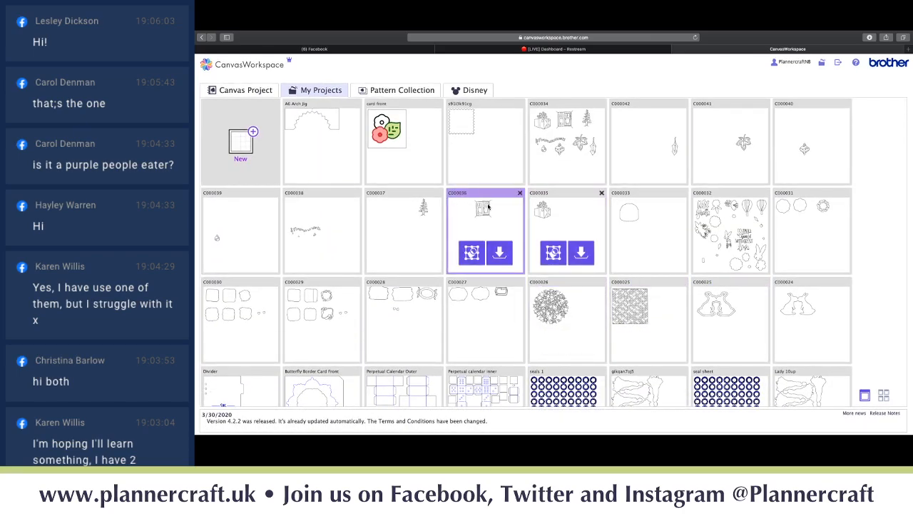
{"action": "left_click", "coordinate": [410, 91]}
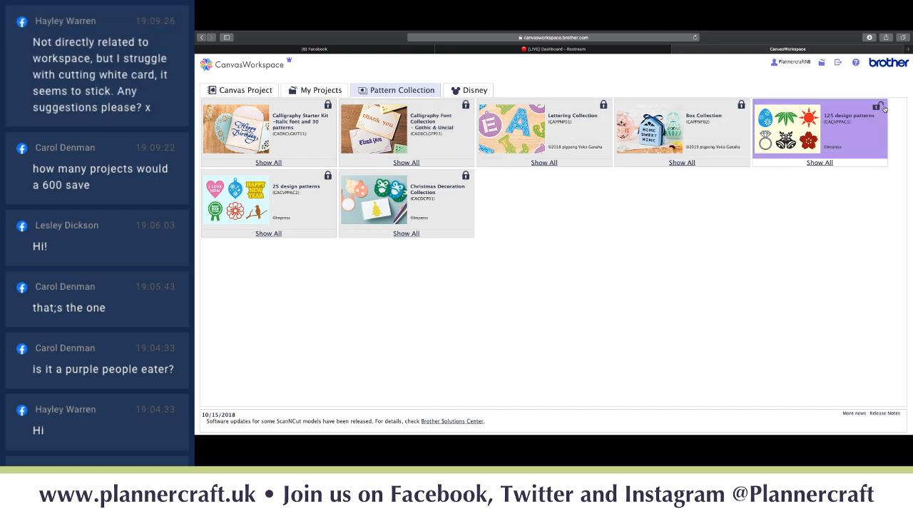
{"action": "left_click", "coordinate": [829, 163]}
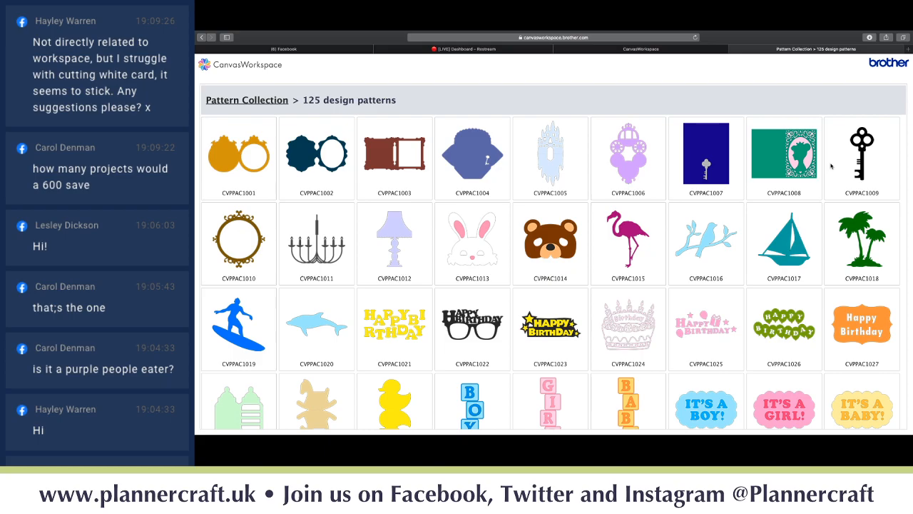
{"action": "scroll", "coordinate": [832, 166], "scroll_direction": "down", "scroll_amount": 10}
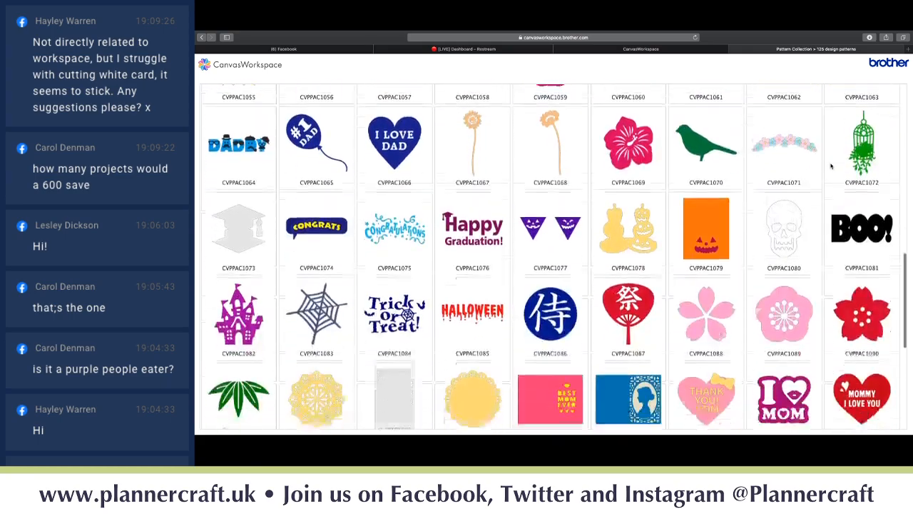
{"action": "scroll", "coordinate": [831, 166], "scroll_direction": "up", "scroll_amount": 9}
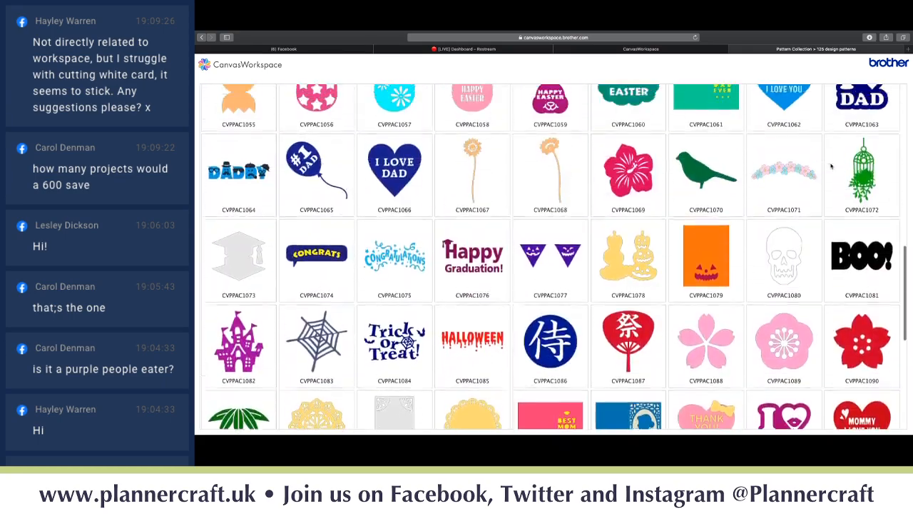
{"action": "scroll", "coordinate": [831, 167], "scroll_direction": "up", "scroll_amount": 3}
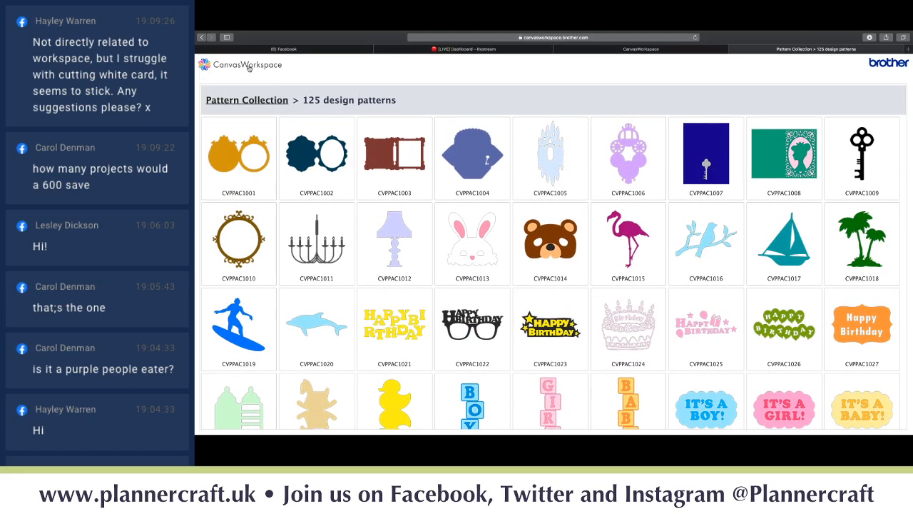
{"action": "left_click", "coordinate": [733, 49]}
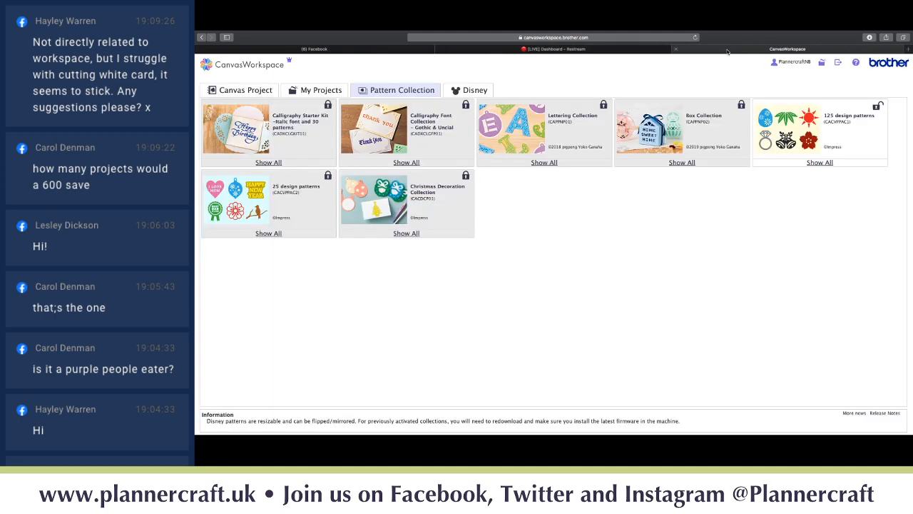
- Look over the Disney collections, then return to the Canvas Project gallery and start a New project
{"action": "left_click", "coordinate": [475, 90]}
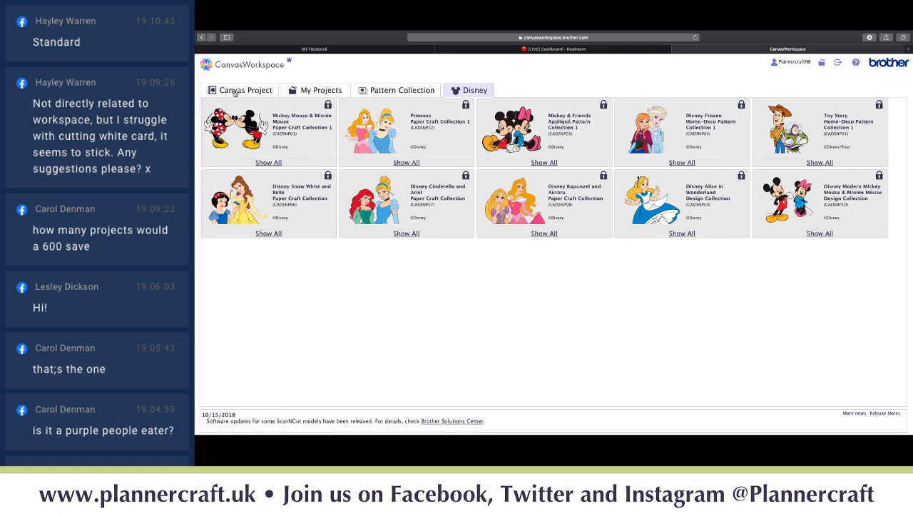
{"action": "left_click", "coordinate": [235, 94]}
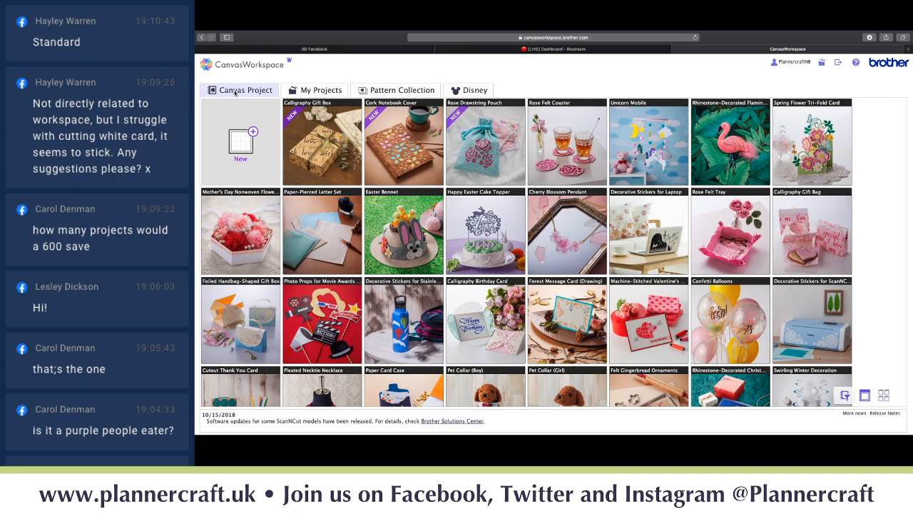
{"action": "left_click", "coordinate": [239, 139]}
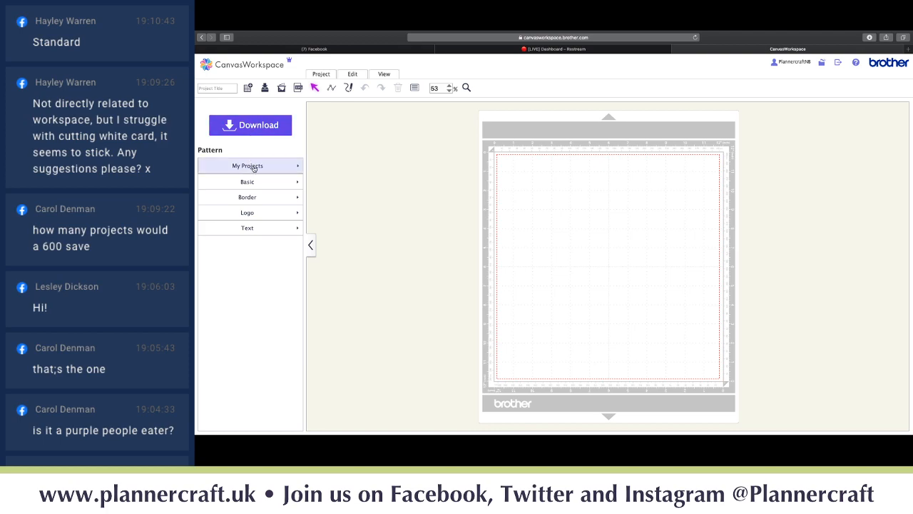
- List the saved My Projects as thumbnails beside the empty mat
{"action": "left_click", "coordinate": [253, 166]}
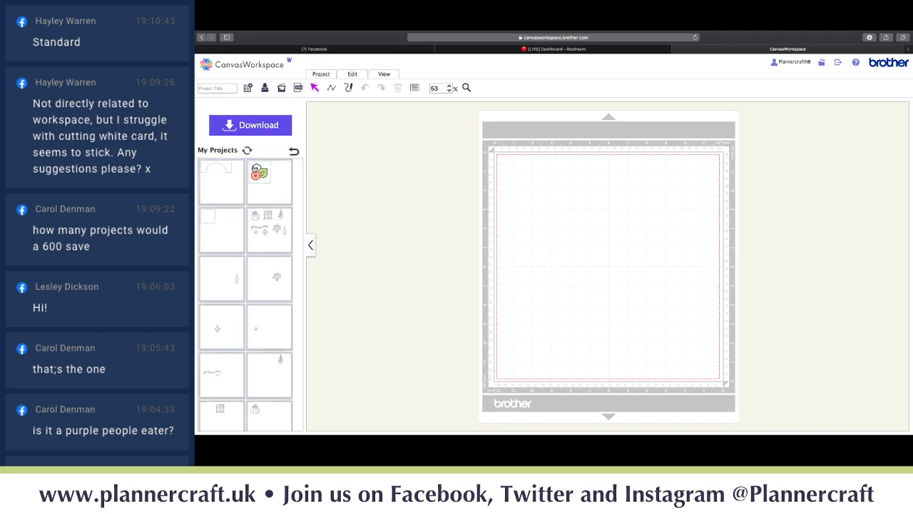
{"action": "scroll", "coordinate": [228, 197], "scroll_direction": "down", "scroll_amount": 10}
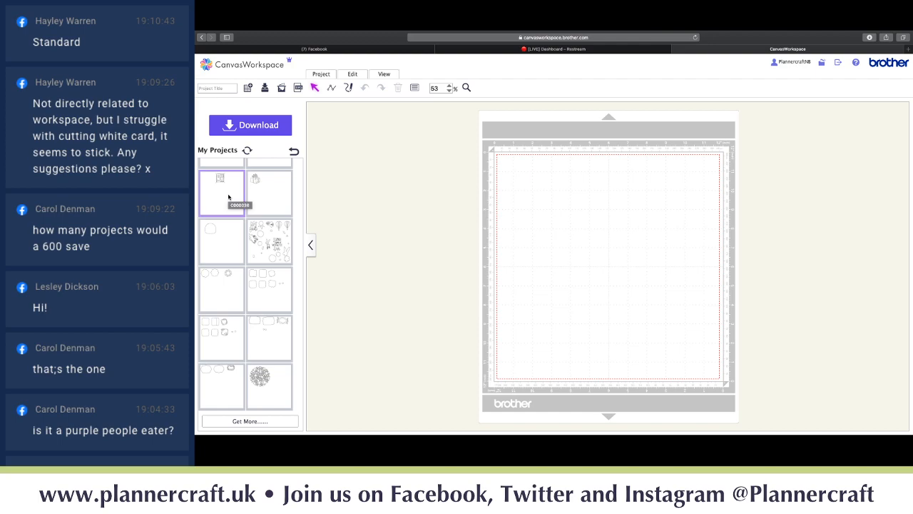
{"action": "scroll", "coordinate": [228, 197], "scroll_direction": "up", "scroll_amount": 10}
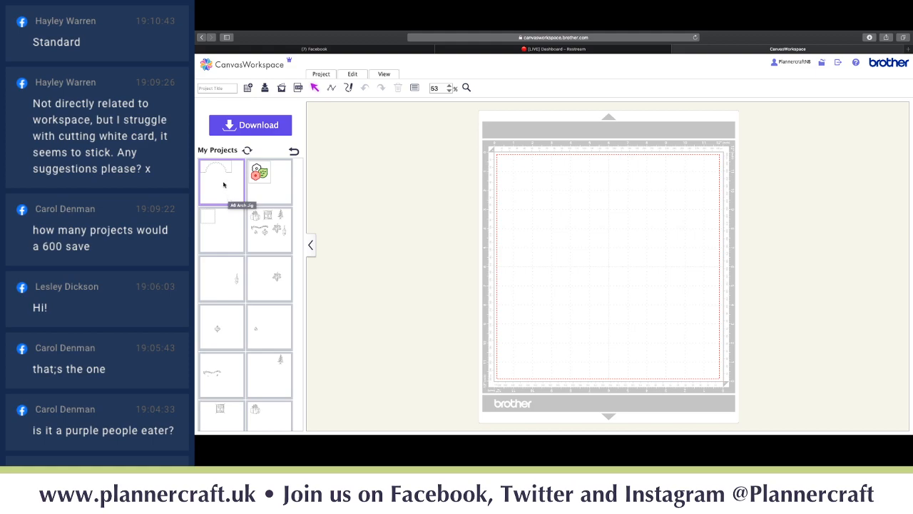
{"action": "left_click", "coordinate": [223, 184]}
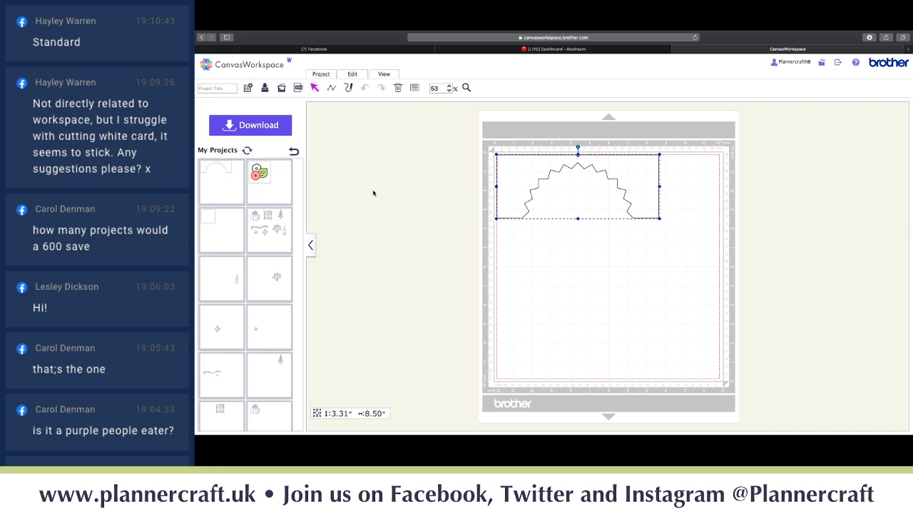
{"action": "key", "text": "Delete"}
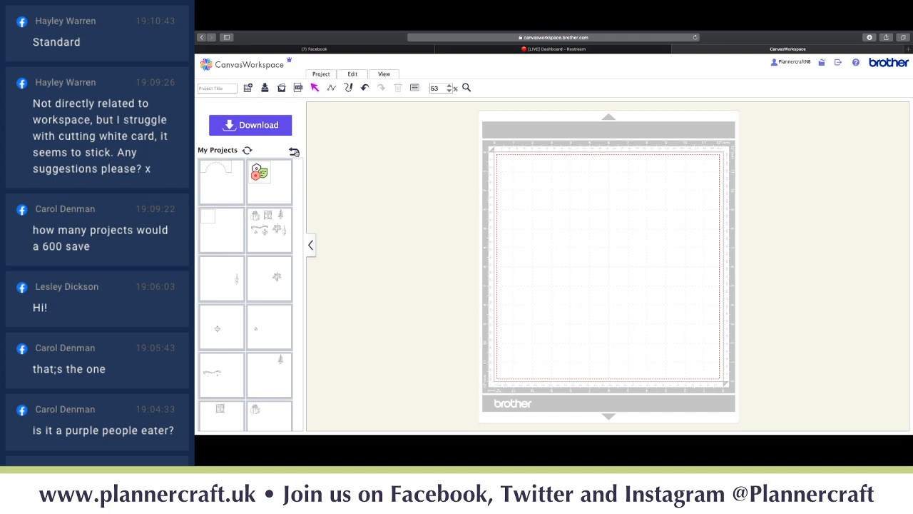
{"action": "left_click", "coordinate": [294, 151]}
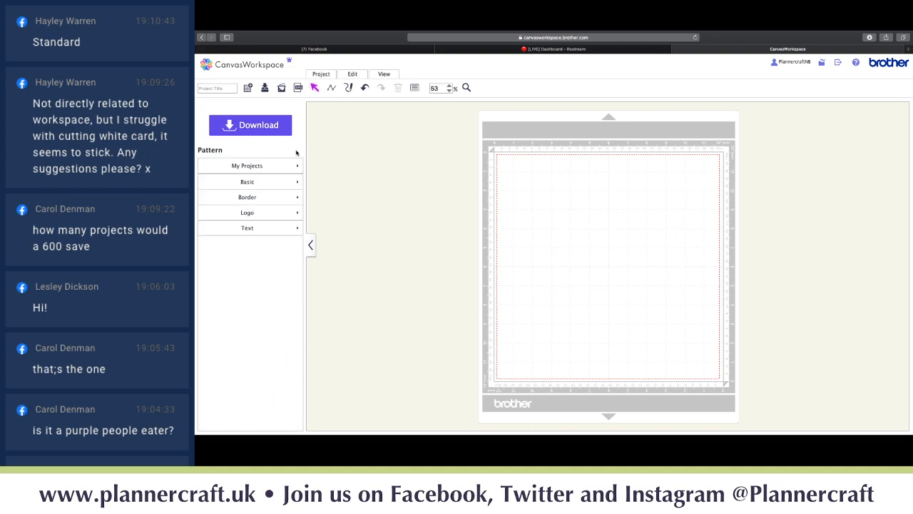
{"action": "left_click", "coordinate": [274, 185]}
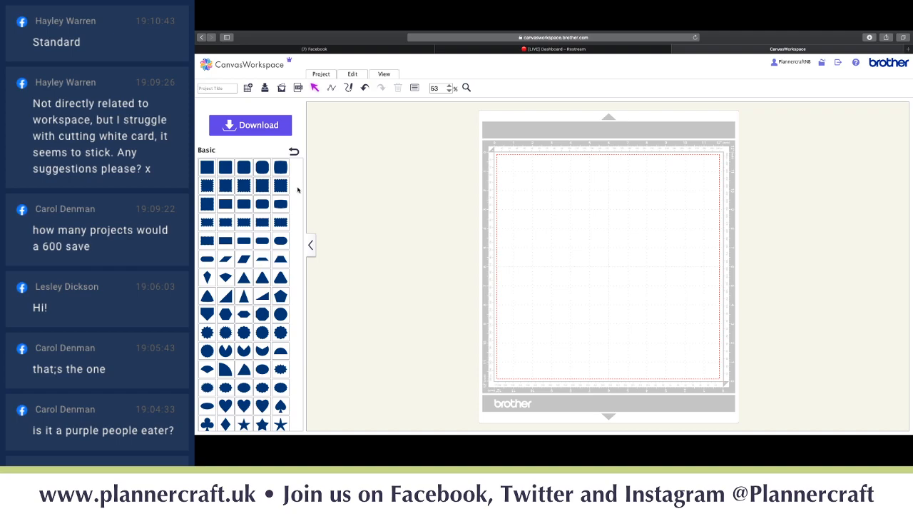
- Add two Basic squares to the mat, moving the second to overlap the first
{"action": "scroll", "coordinate": [298, 189], "scroll_direction": "down", "scroll_amount": 3}
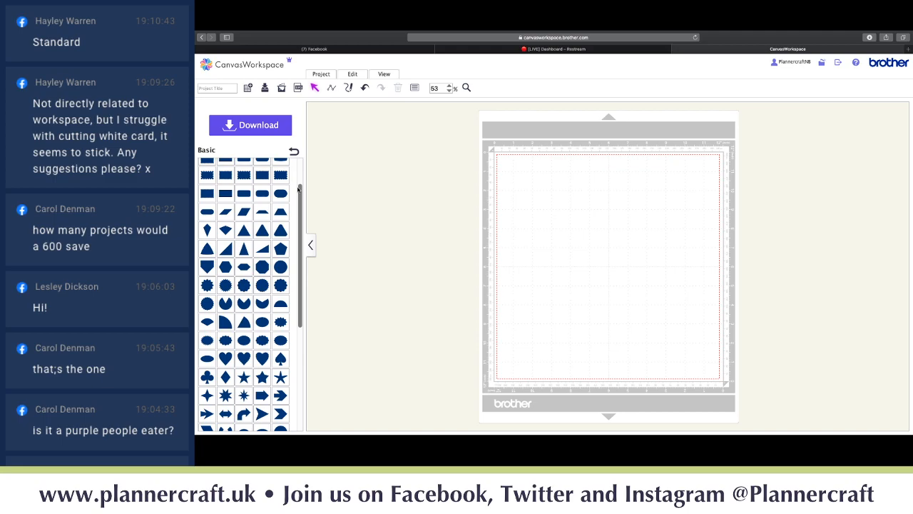
{"action": "scroll", "coordinate": [297, 189], "scroll_direction": "down", "scroll_amount": 6}
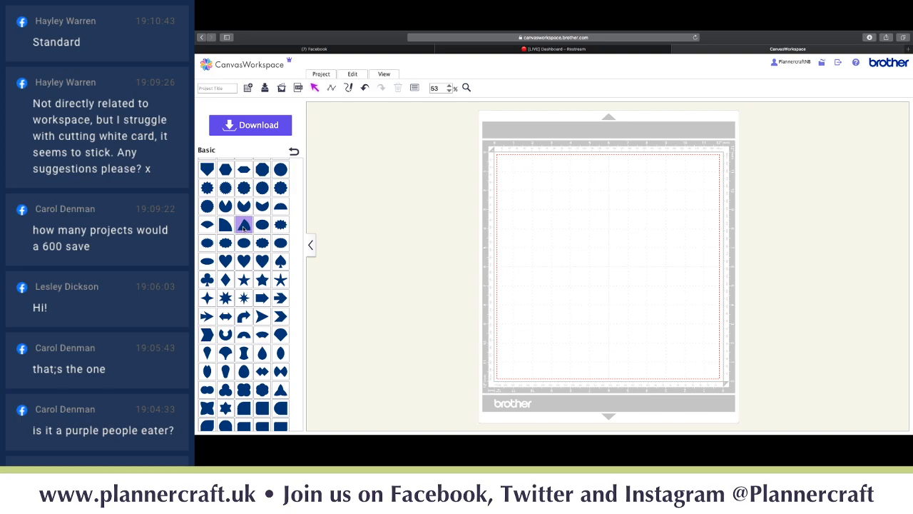
{"action": "scroll", "coordinate": [244, 227], "scroll_direction": "down", "scroll_amount": 2}
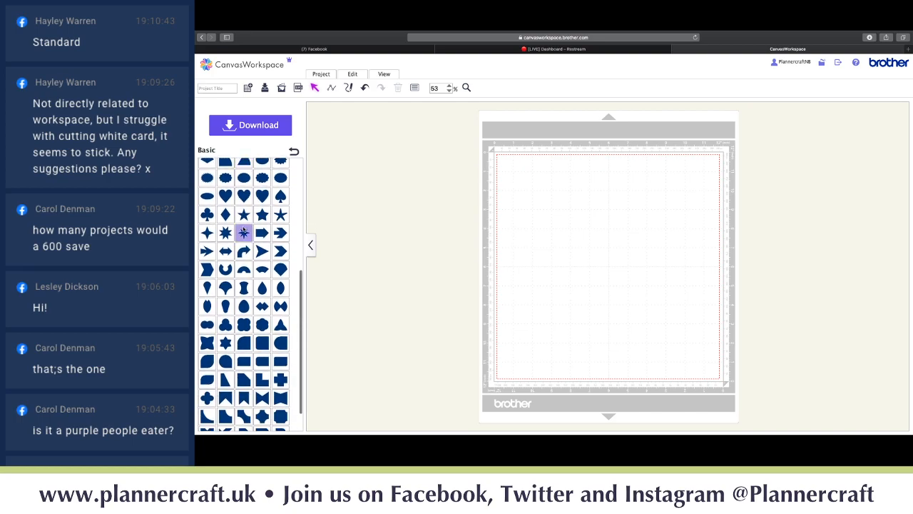
{"action": "scroll", "coordinate": [244, 228], "scroll_direction": "down", "scroll_amount": 1}
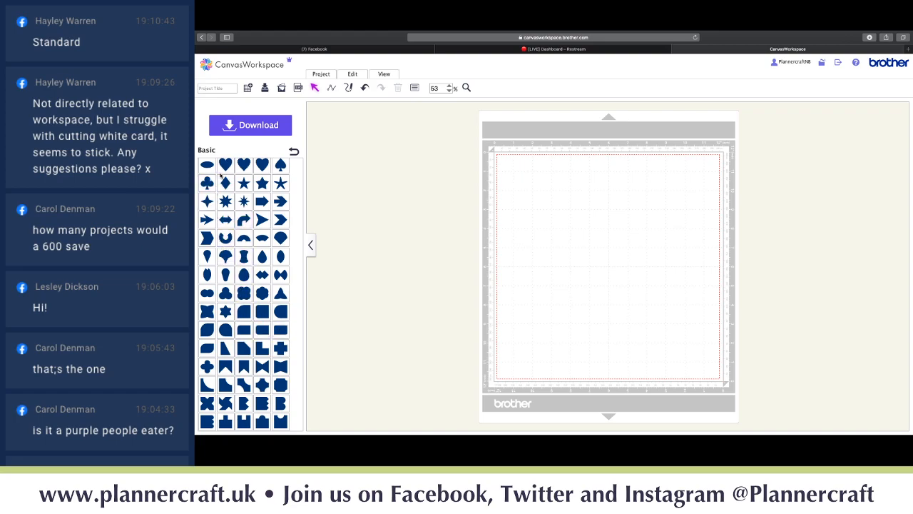
{"action": "scroll", "coordinate": [222, 176], "scroll_direction": "up", "scroll_amount": 5}
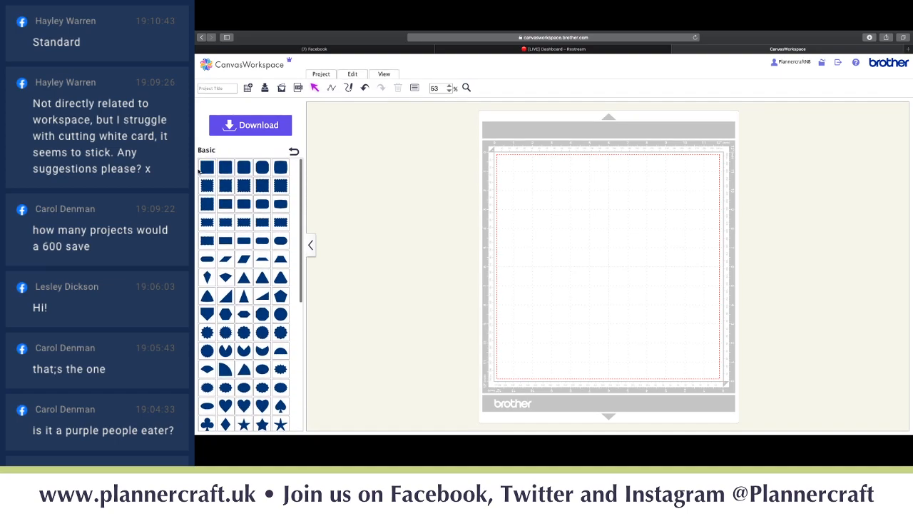
{"action": "left_click", "coordinate": [206, 170]}
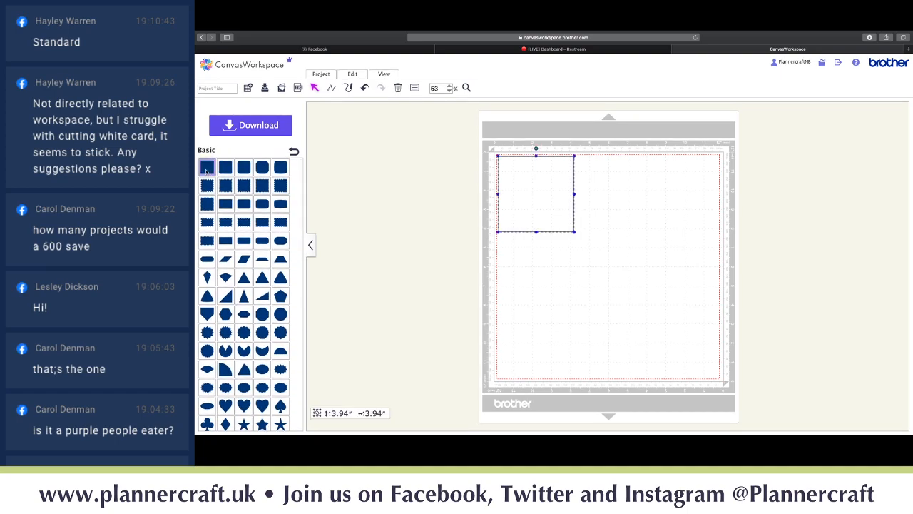
{"action": "left_click", "coordinate": [206, 170]}
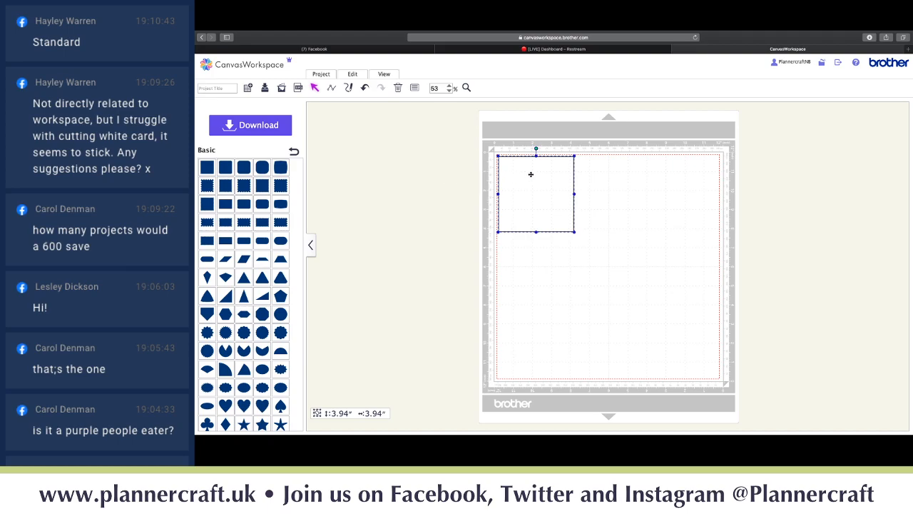
{"action": "left_click_drag", "start_coordinate": [531, 174], "coordinate": [592, 174]}
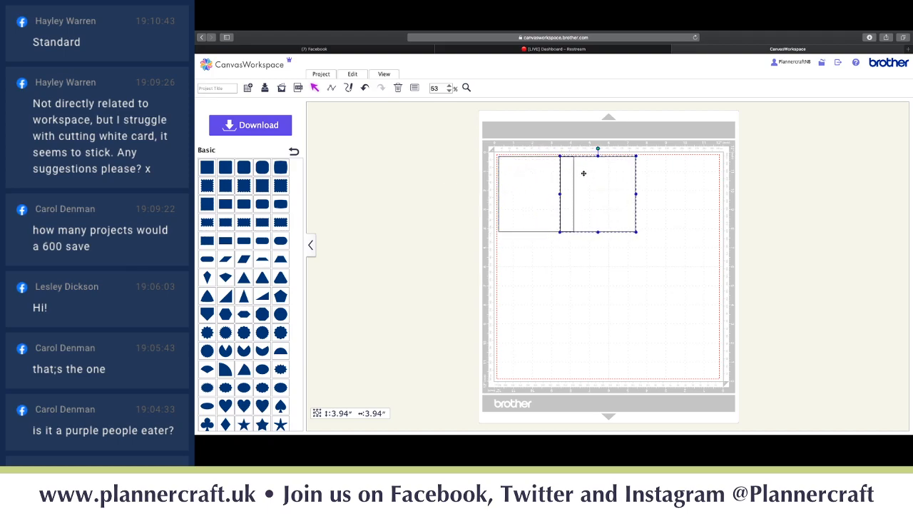
- Delete both squares and open the Border pattern category
{"action": "key", "text": "super+a"}
{"action": "key", "text": "BackSpace"}
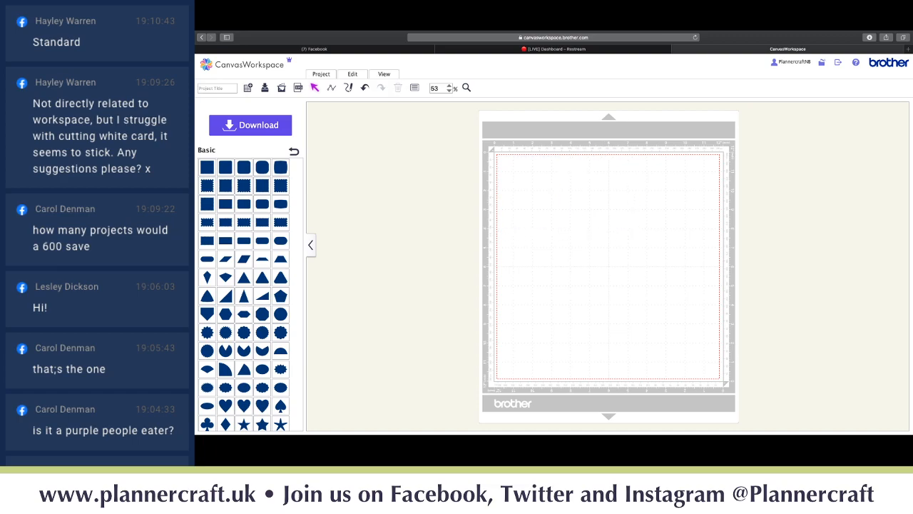
{"action": "left_click", "coordinate": [294, 151]}
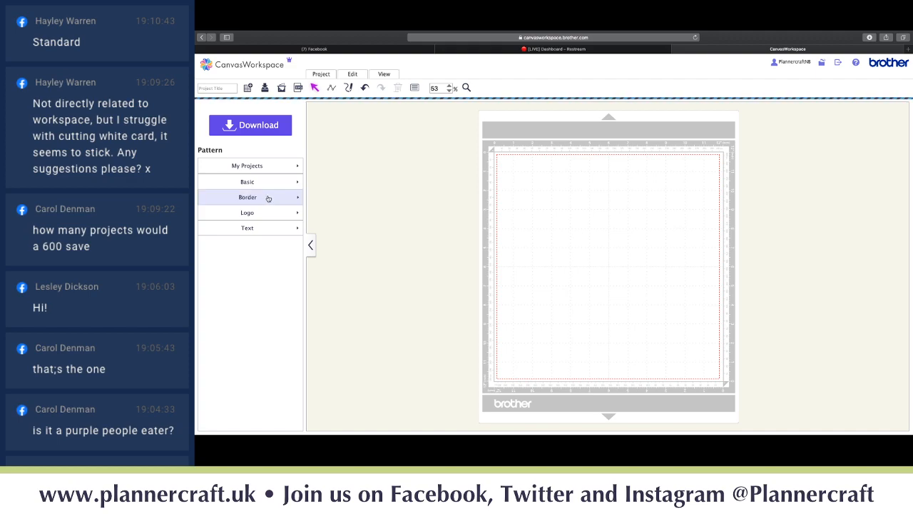
{"action": "left_click", "coordinate": [266, 199]}
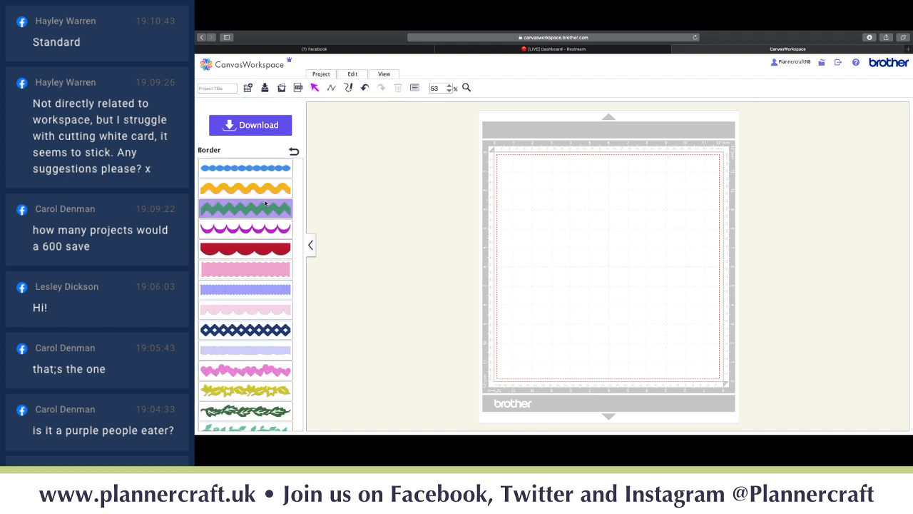
{"action": "scroll", "coordinate": [266, 204], "scroll_direction": "down", "scroll_amount": 5}
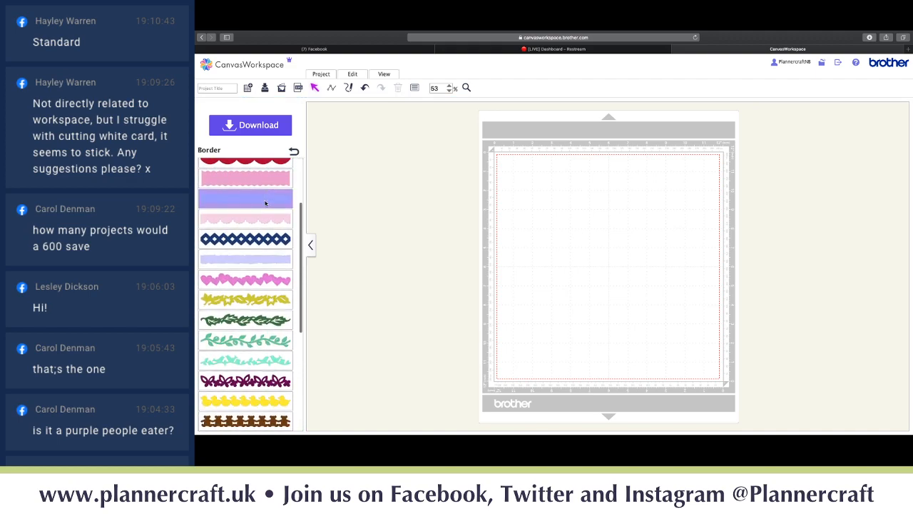
{"action": "scroll", "coordinate": [266, 203], "scroll_direction": "down", "scroll_amount": 3}
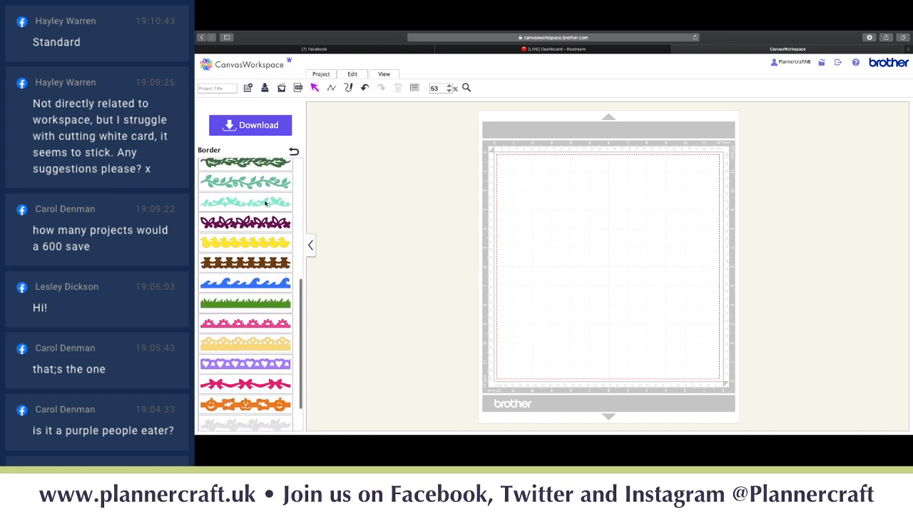
{"action": "scroll", "coordinate": [266, 203], "scroll_direction": "down", "scroll_amount": 2}
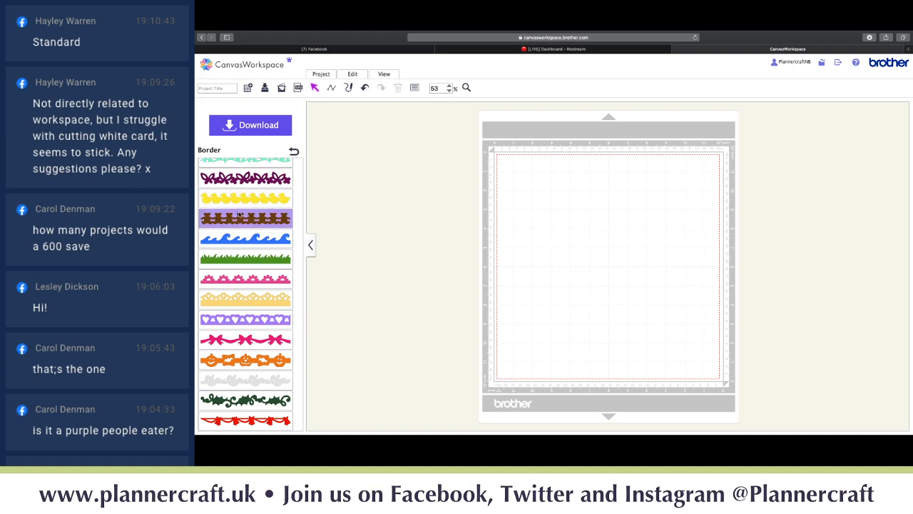
{"action": "scroll", "coordinate": [240, 214], "scroll_direction": "up", "scroll_amount": 10}
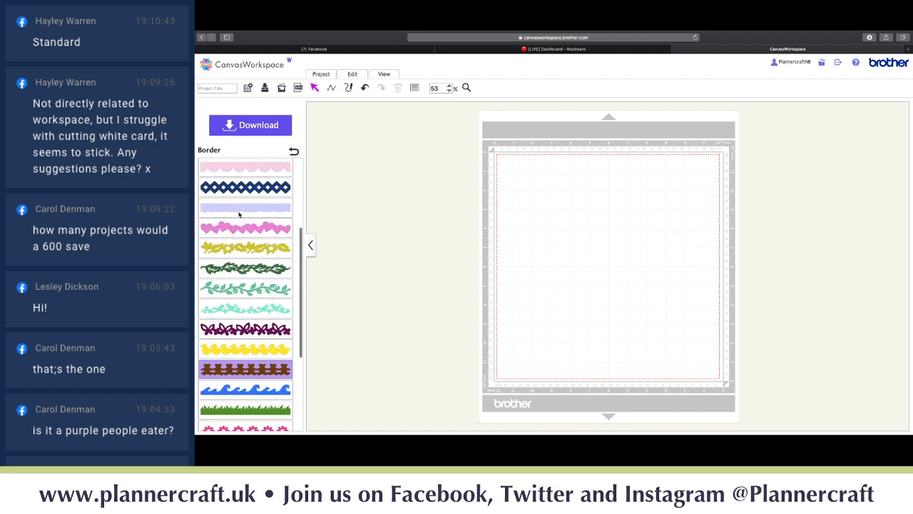
{"action": "scroll", "coordinate": [240, 215], "scroll_direction": "up", "scroll_amount": 1}
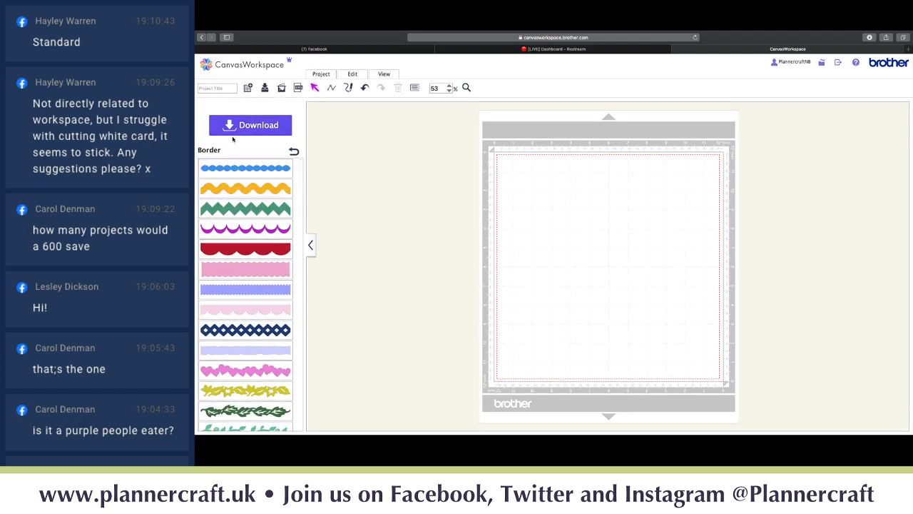
{"action": "left_click", "coordinate": [297, 152]}
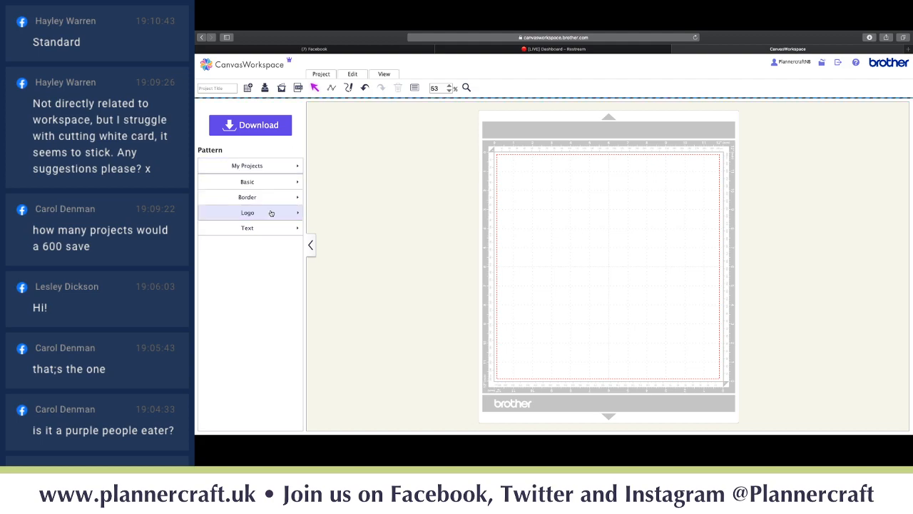
{"action": "left_click", "coordinate": [271, 213]}
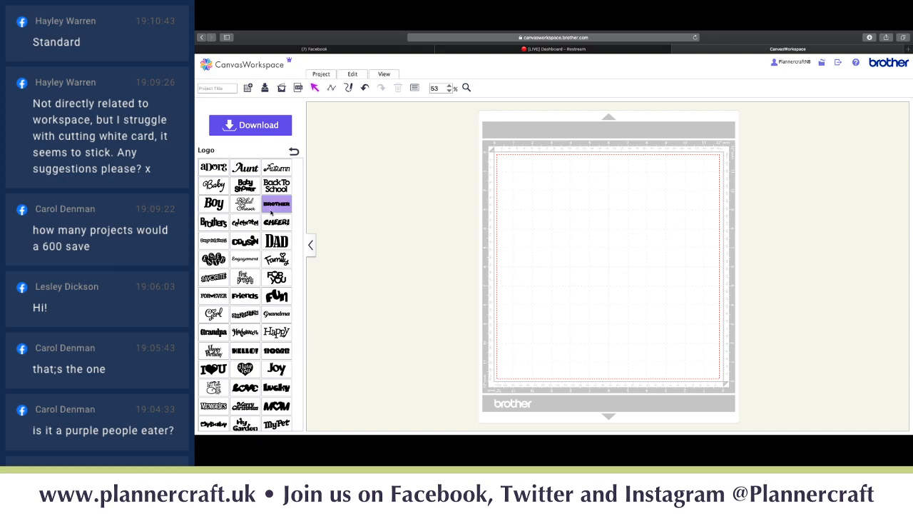
{"action": "scroll", "coordinate": [271, 212], "scroll_direction": "down", "scroll_amount": 5}
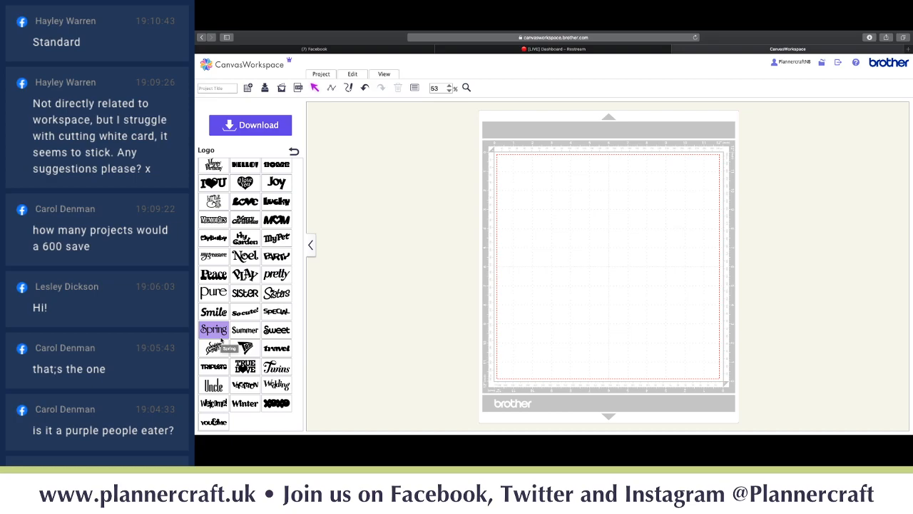
{"action": "scroll", "coordinate": [221, 341], "scroll_direction": "up", "scroll_amount": 5}
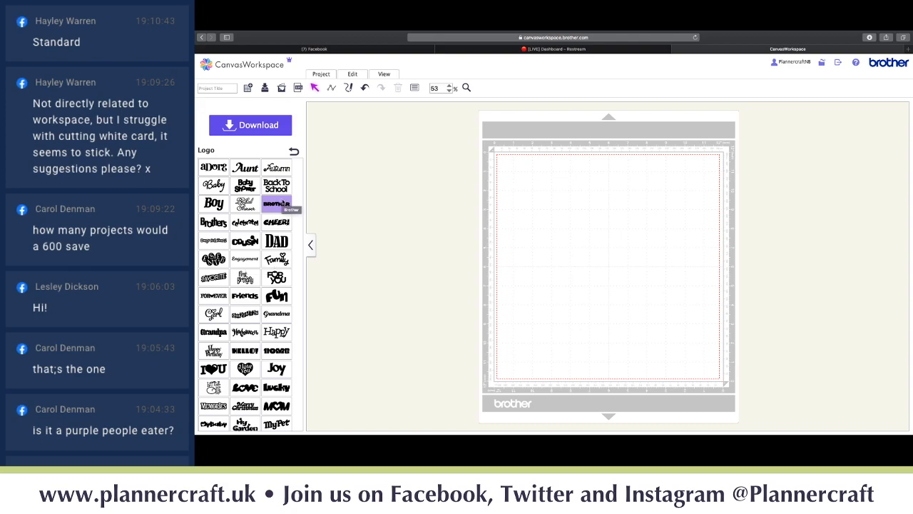
{"action": "left_click", "coordinate": [294, 153]}
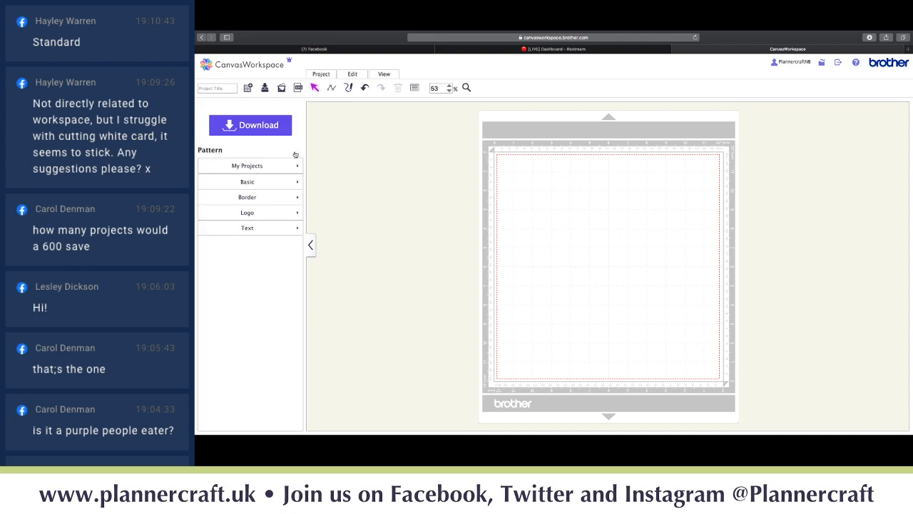
- Show the Text category's ABCD font samples beside the empty mat
{"action": "left_click", "coordinate": [250, 229]}
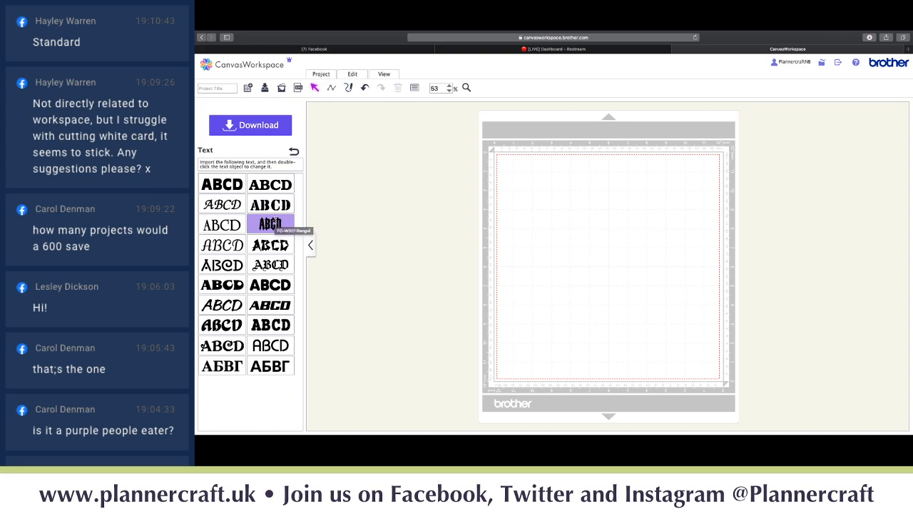
- Add blackletter sample text to the mat and enlarge it
{"action": "left_click", "coordinate": [272, 226]}
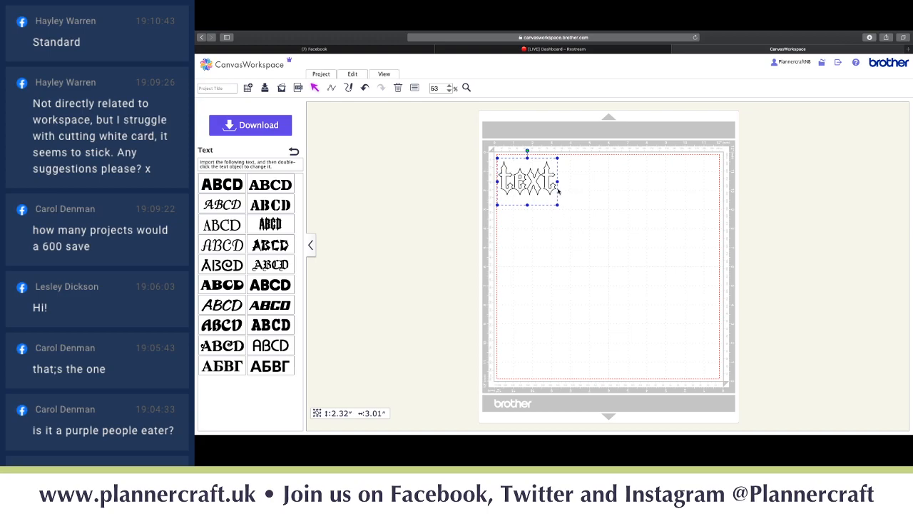
{"action": "left_click_drag", "start_coordinate": [558, 183], "coordinate": [618, 185]}
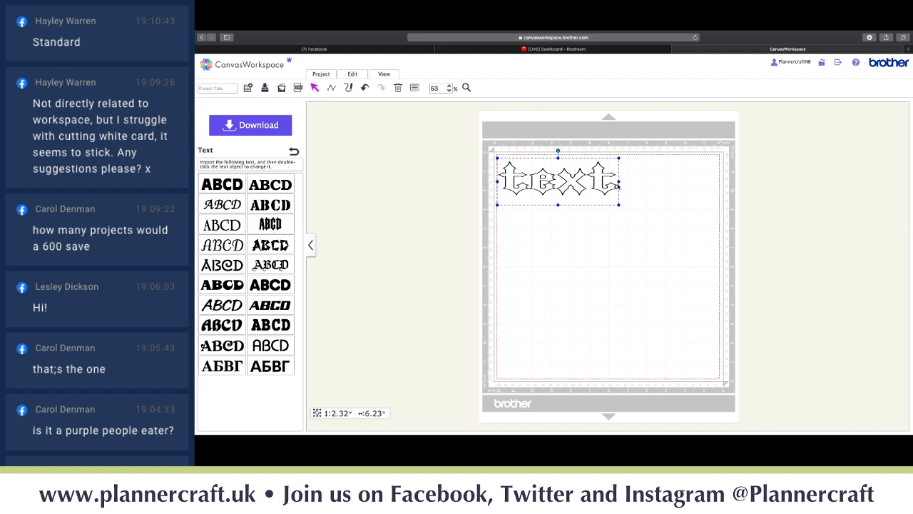
{"action": "left_click_drag", "start_coordinate": [619, 252], "coordinate": [590, 206]}
- Change the wording to 'Plannercraft', resize it to 1.53 by 8.47 inches, and move it down
{"action": "double_click", "coordinate": [548, 186]}
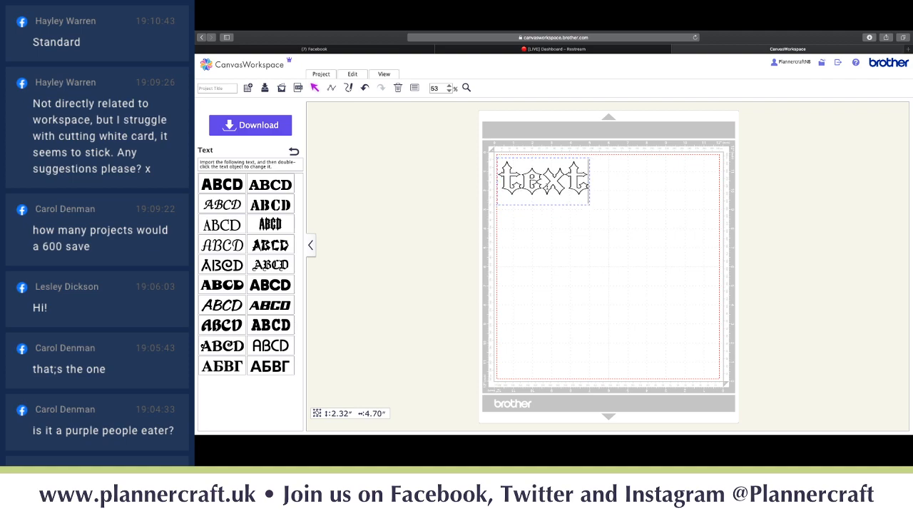
{"action": "double_click", "coordinate": [546, 186]}
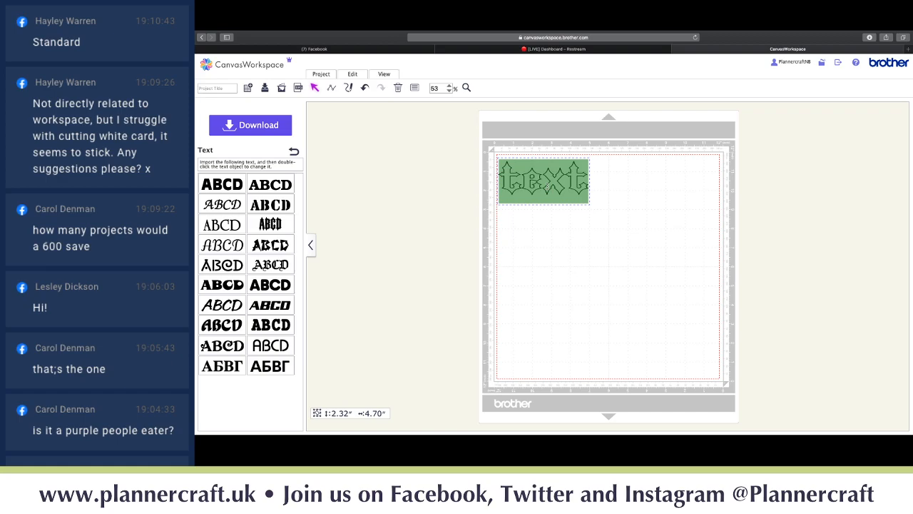
{"action": "type", "text": "Plannercraft"}
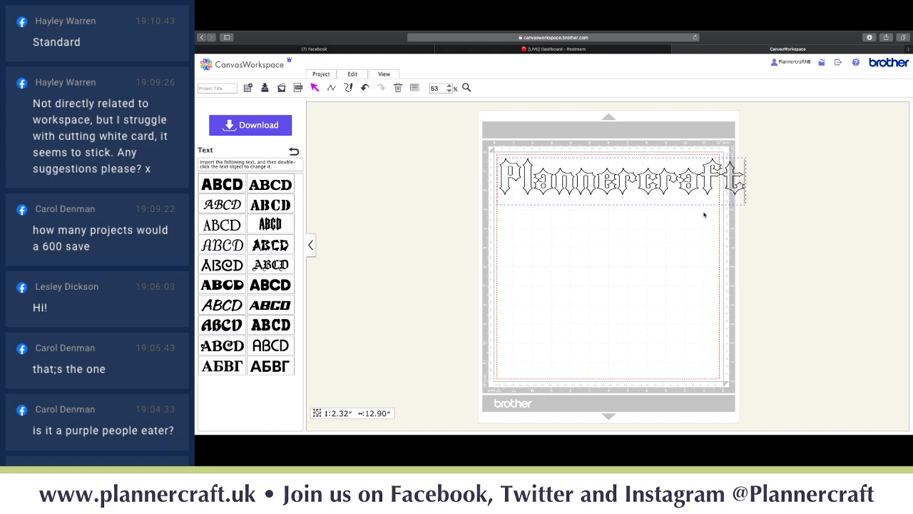
{"action": "left_click", "coordinate": [671, 201]}
{"action": "left_click_drag", "start_coordinate": [746, 205], "coordinate": [716, 204]}
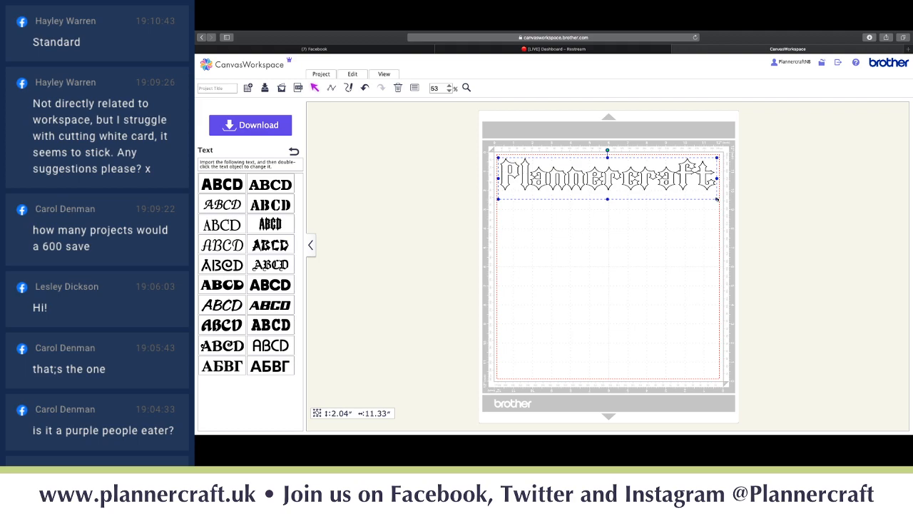
{"action": "left_click_drag", "start_coordinate": [717, 200], "coordinate": [662, 196]}
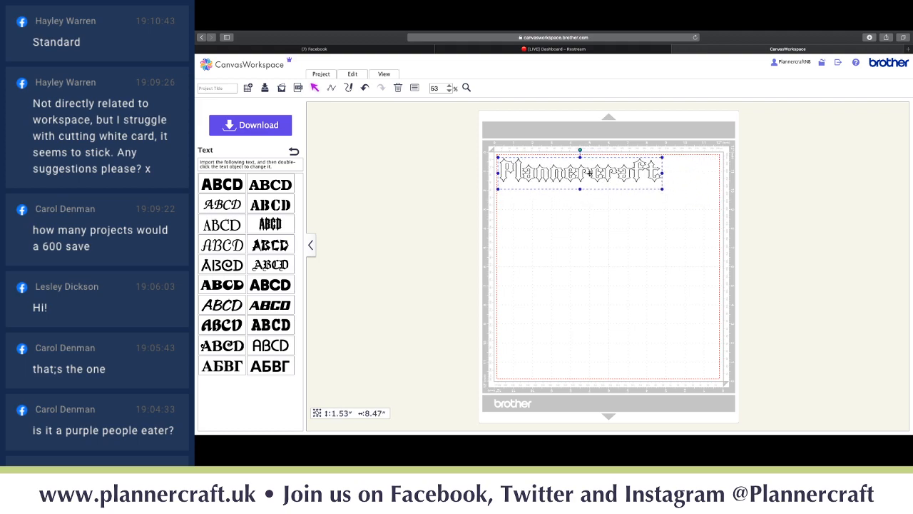
{"action": "left_click_drag", "start_coordinate": [583, 171], "coordinate": [605, 193]}
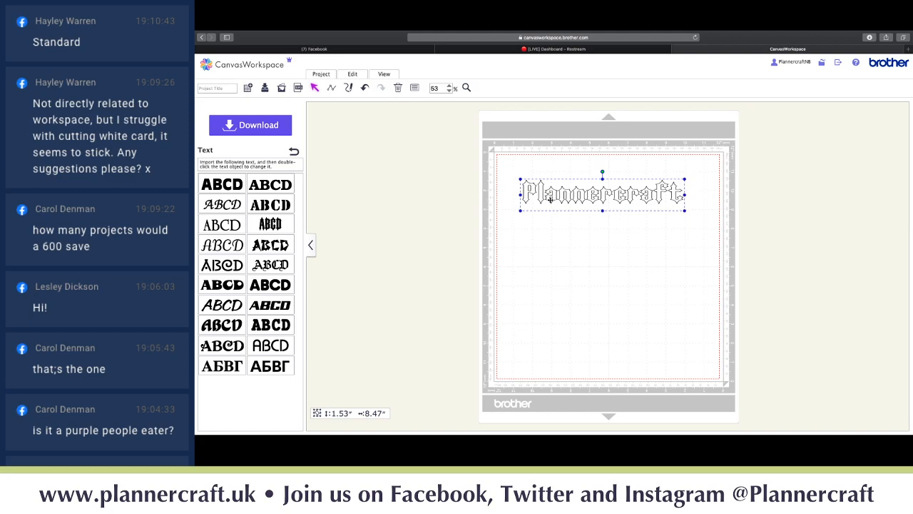
- Offset Plannercraft outward by 0.52 inches with round corners, keeping the original text as a drawing line
{"action": "left_click", "coordinate": [354, 75]}
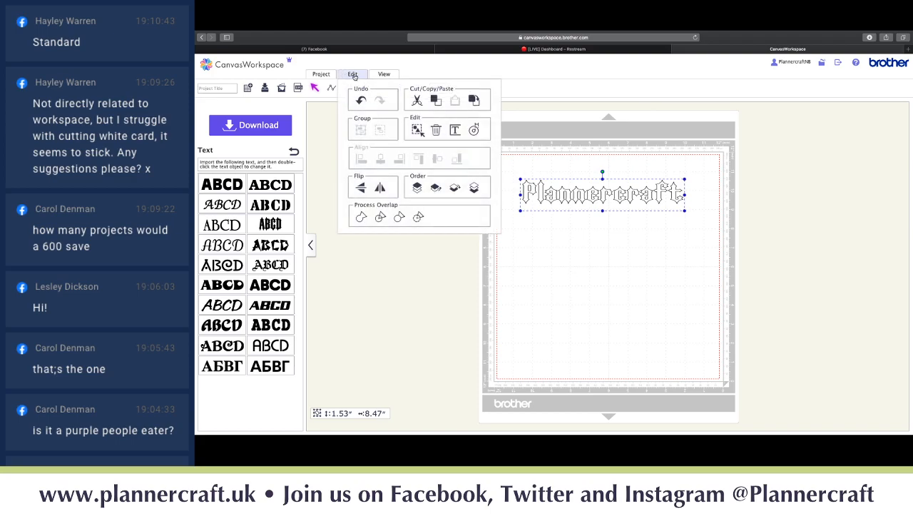
{"action": "left_click", "coordinate": [474, 130]}
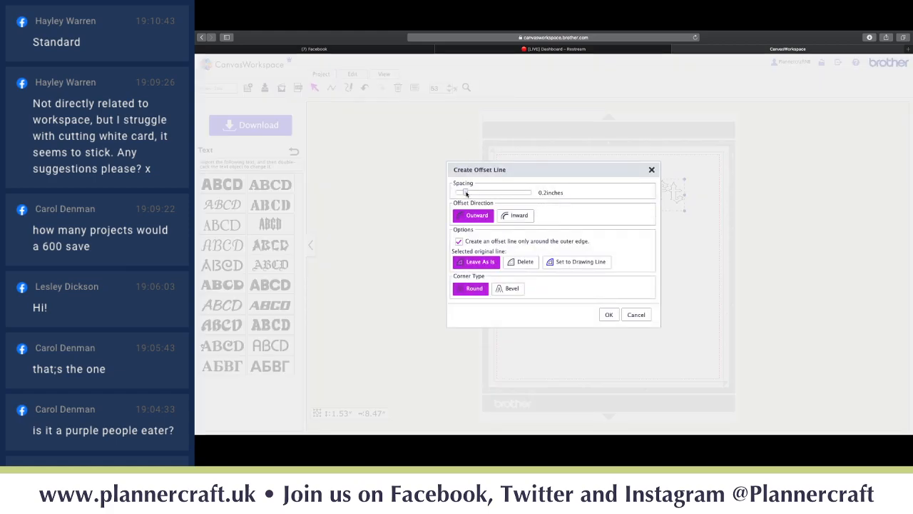
{"action": "left_click_drag", "start_coordinate": [465, 192], "coordinate": [488, 192]}
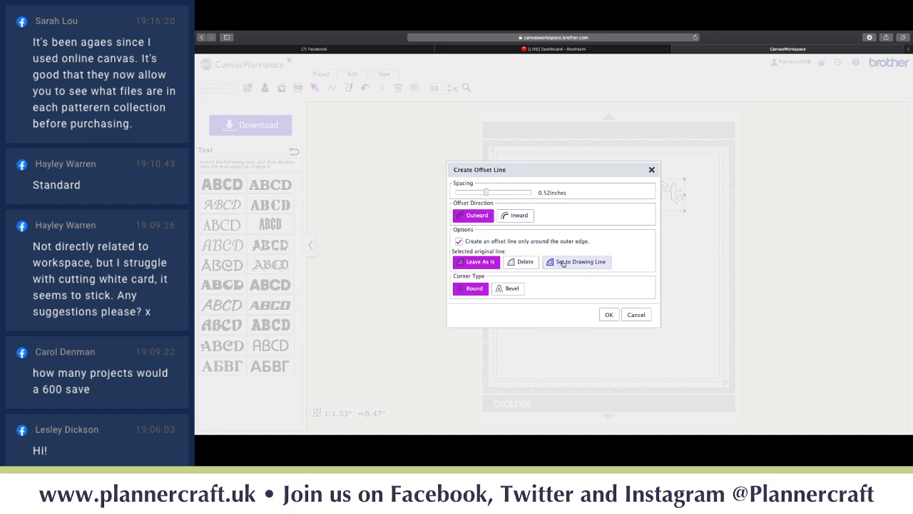
{"action": "left_click", "coordinate": [563, 262]}
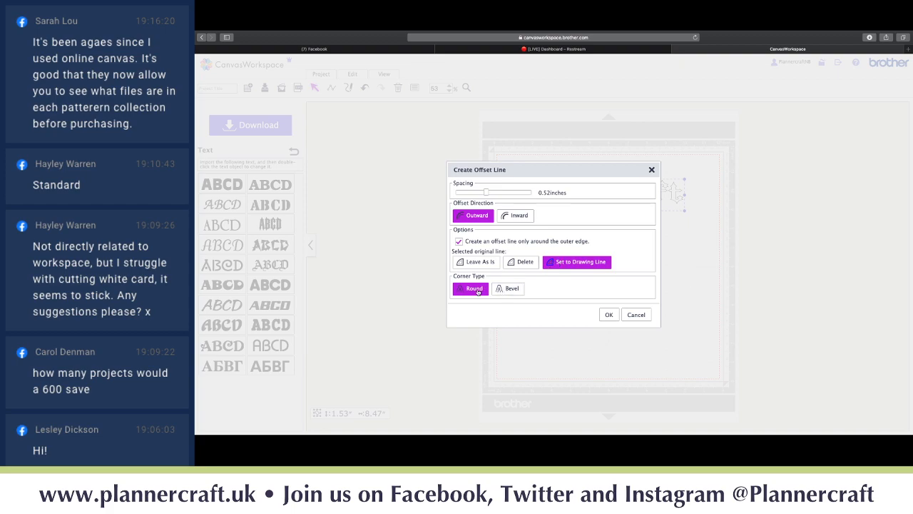
{"action": "left_click", "coordinate": [497, 289]}
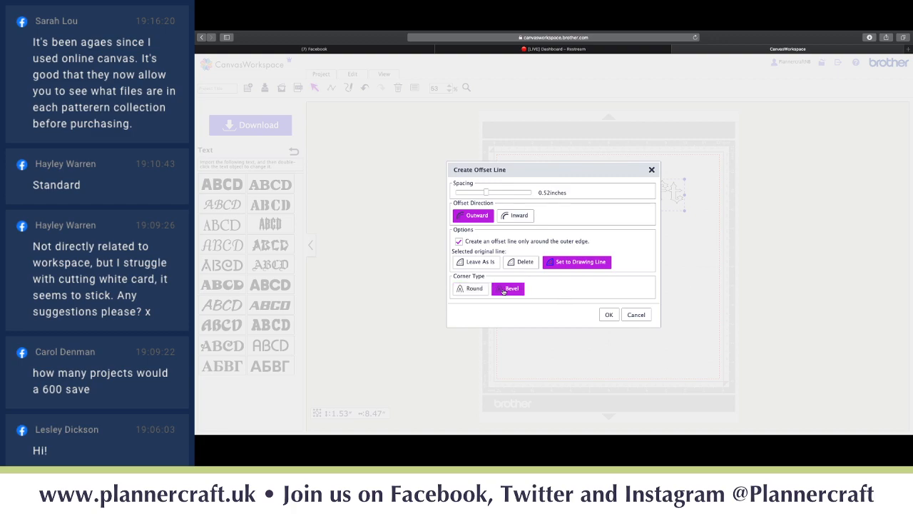
{"action": "left_click", "coordinate": [472, 289]}
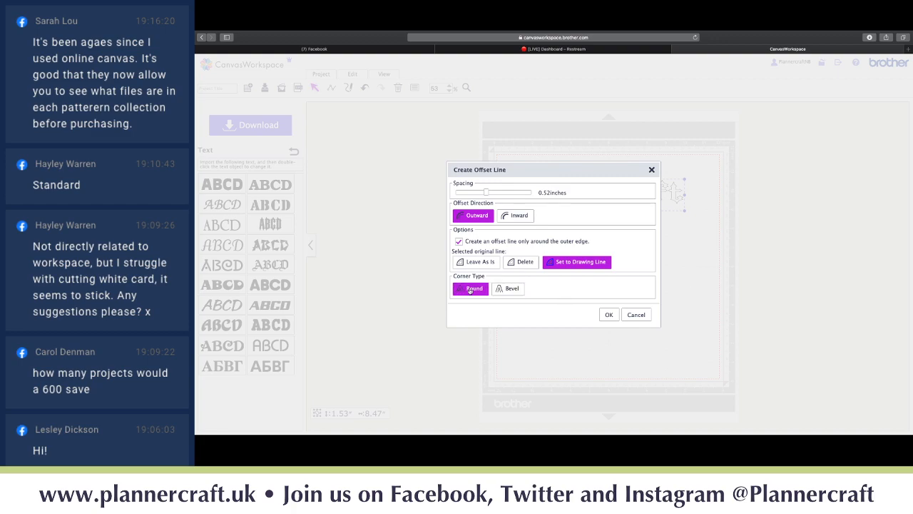
{"action": "left_click", "coordinate": [609, 316]}
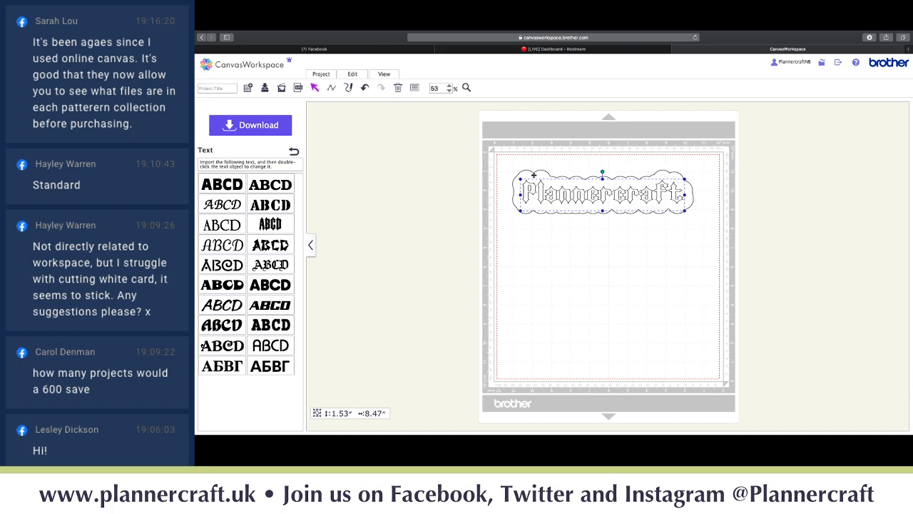
- Group the Plannercraft outline with its text, then shift it slightly up and further right
{"action": "left_click", "coordinate": [595, 196]}
{"action": "mouse_move", "coordinate": [594, 196]}
{"action": "left_mouse_down"}
{"action": "mouse_move", "coordinate": [597, 261]}
{"action": "mouse_move", "coordinate": [598, 182]}
{"action": "mouse_move", "coordinate": [596, 262]}
{"action": "mouse_move", "coordinate": [595, 194]}
{"action": "left_mouse_up"}
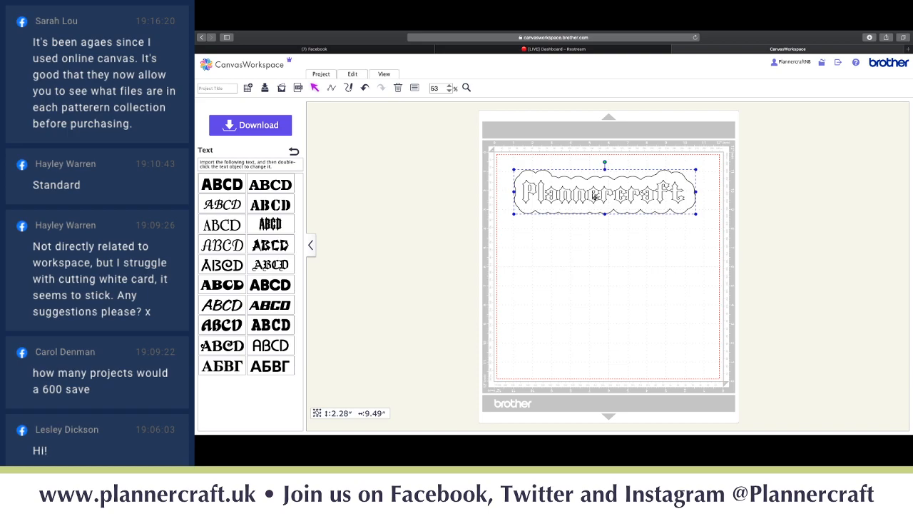
{"action": "key", "text": "super+a"}
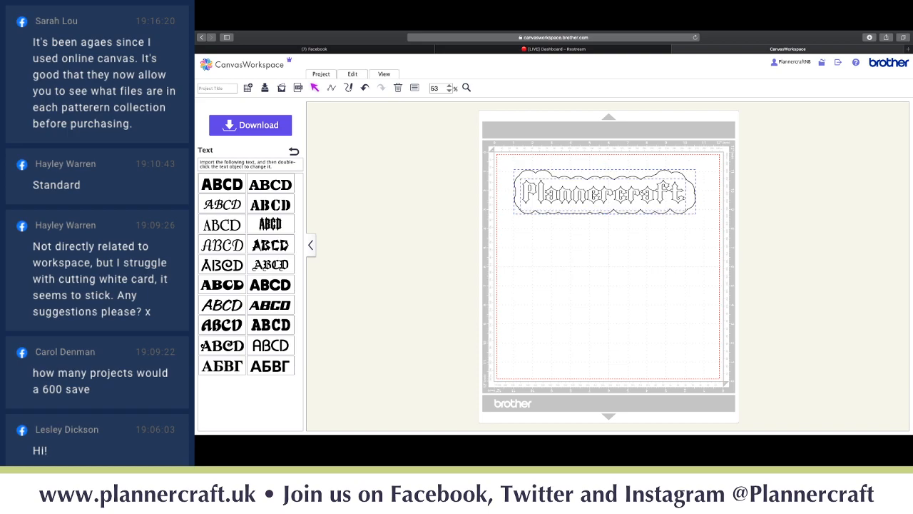
{"action": "key", "text": "super+g"}
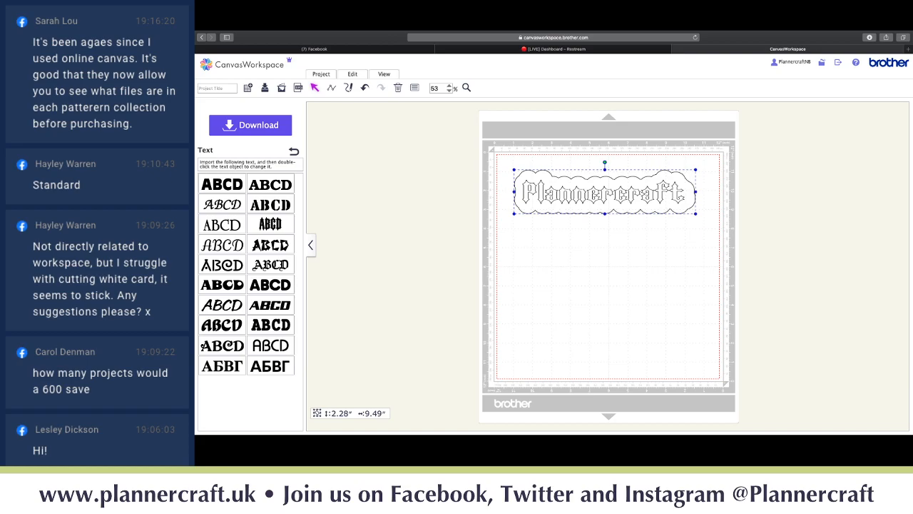
{"action": "mouse_move", "coordinate": [602, 194]}
{"action": "left_mouse_down"}
{"action": "mouse_move", "coordinate": [602, 241]}
{"action": "mouse_move", "coordinate": [599, 191]}
{"action": "mouse_move", "coordinate": [634, 188]}
{"action": "mouse_move", "coordinate": [603, 180]}
{"action": "mouse_move", "coordinate": [603, 194]}
{"action": "left_mouse_up"}
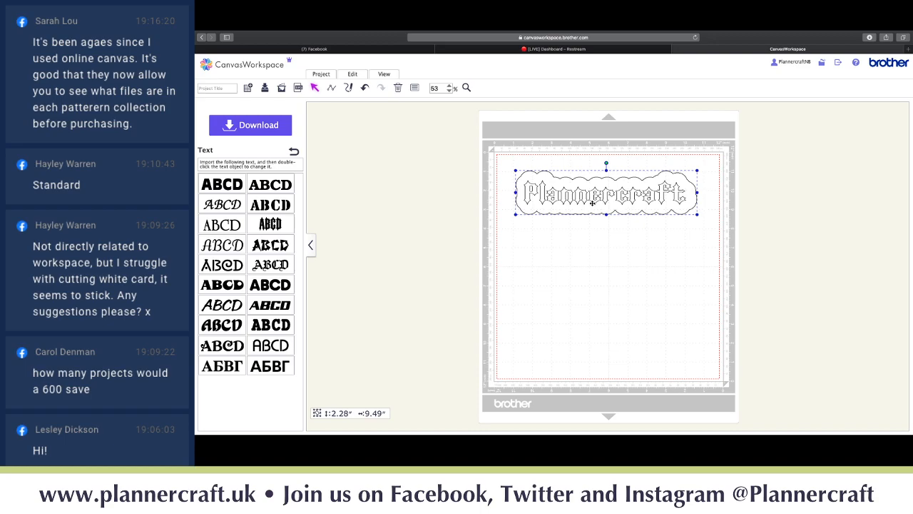
- Select the Project Title field, then choose Create New Project, which brings up the leave-page prompt
{"action": "left_click", "coordinate": [223, 87]}
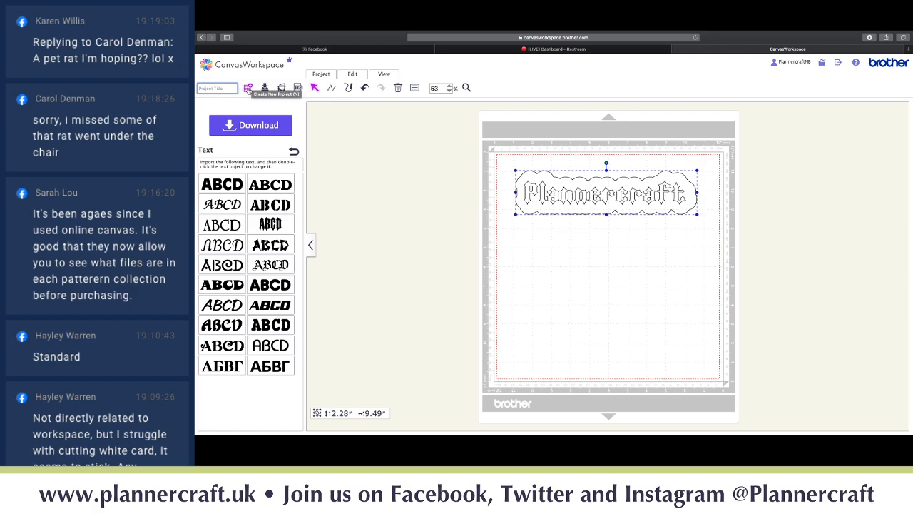
{"action": "left_click", "coordinate": [248, 88]}
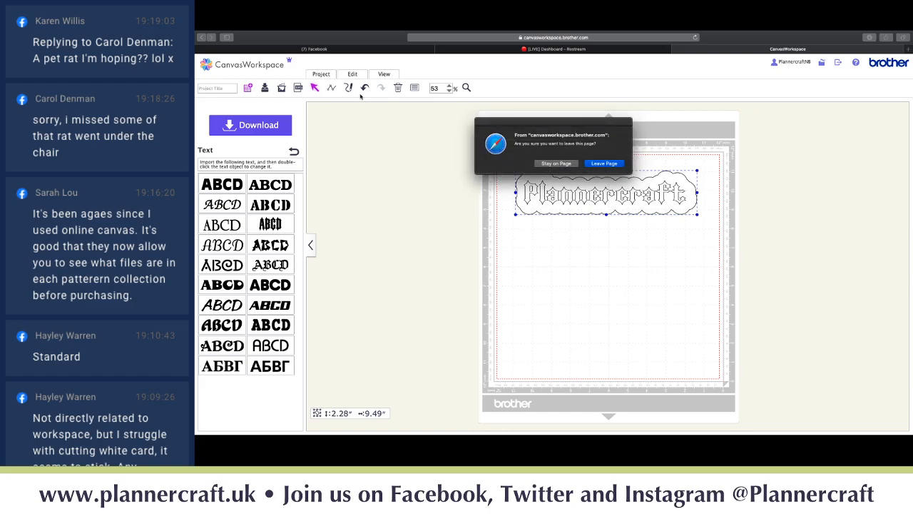
- Confirm leaving the page for a fresh empty project and bring up the Import SVG/DXF/FCM dialog
{"action": "left_click", "coordinate": [605, 163]}
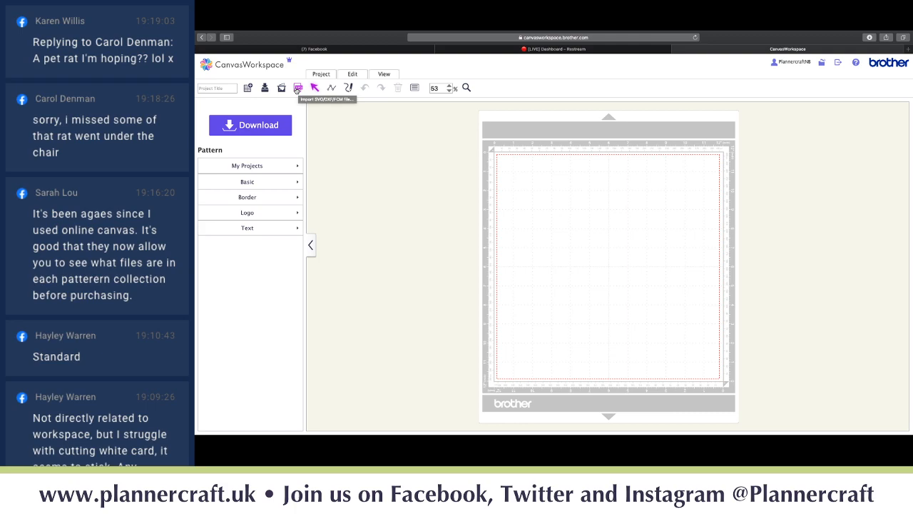
{"action": "left_click", "coordinate": [297, 89]}
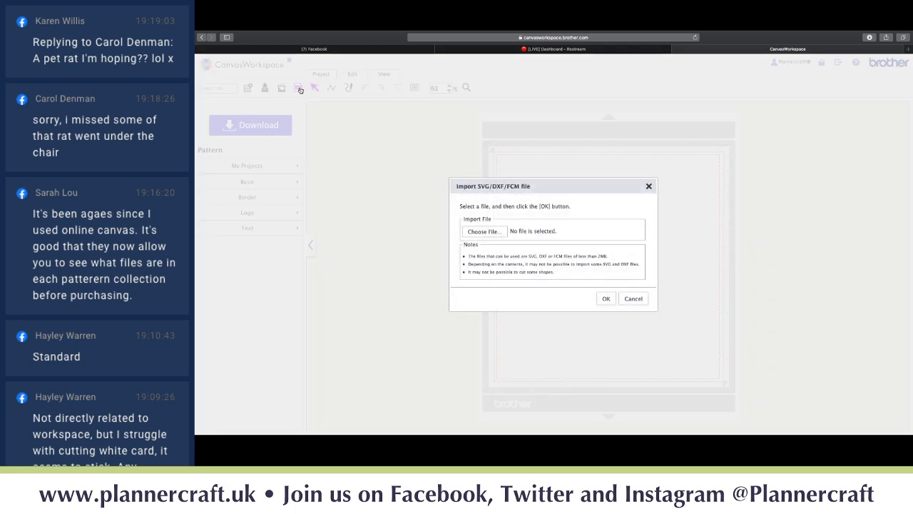
- Browse Dropbox through Design bundles and Mega bundle volume III into the Doggie Dozen Bundle folder
{"action": "left_click", "coordinate": [486, 232]}
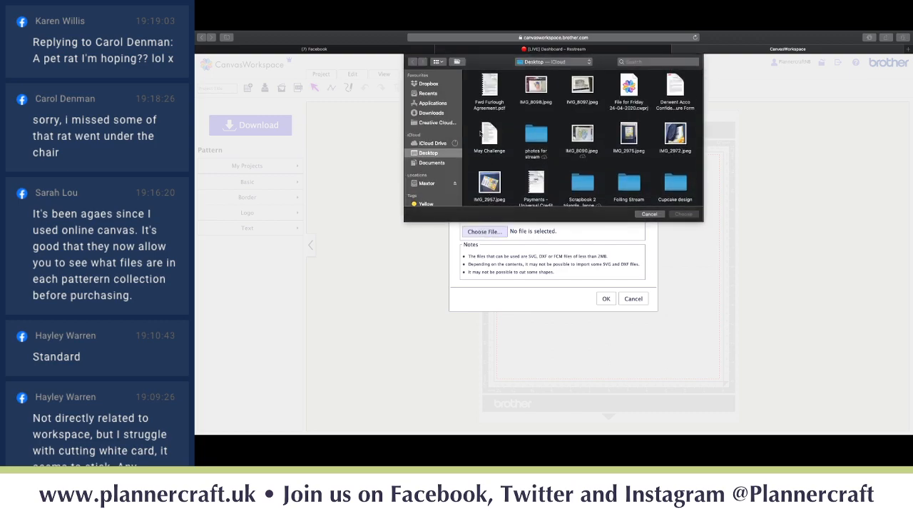
{"action": "left_click", "coordinate": [429, 84]}
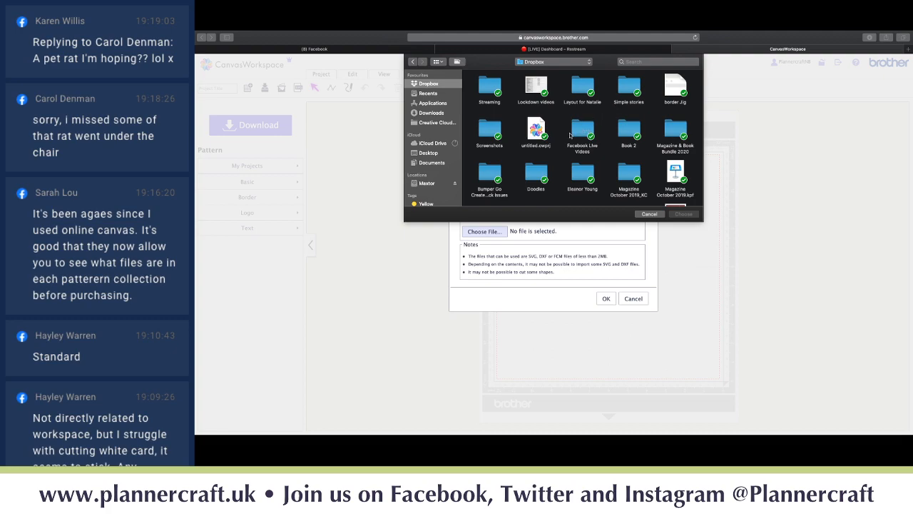
{"action": "scroll", "coordinate": [568, 136], "scroll_direction": "down", "scroll_amount": 1}
{"action": "scroll", "coordinate": [568, 135], "scroll_direction": "down", "scroll_amount": 3}
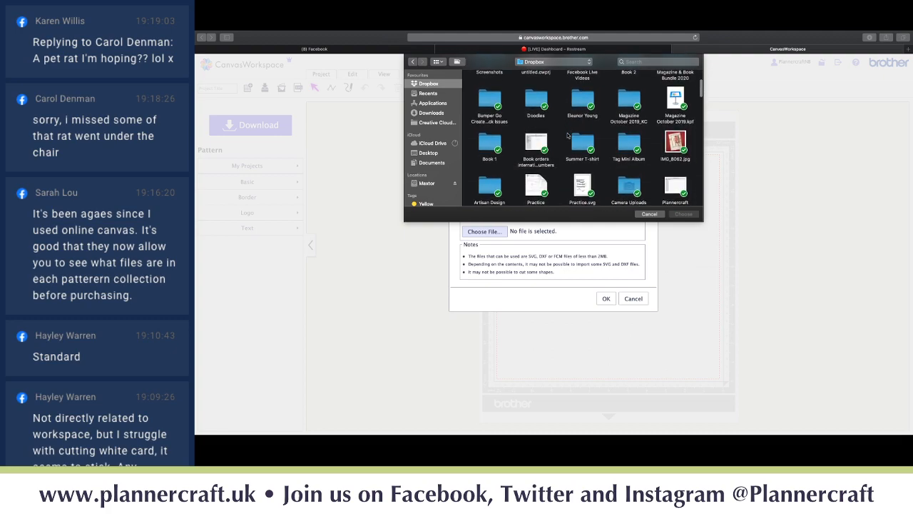
{"action": "scroll", "coordinate": [568, 135], "scroll_direction": "down", "scroll_amount": 5}
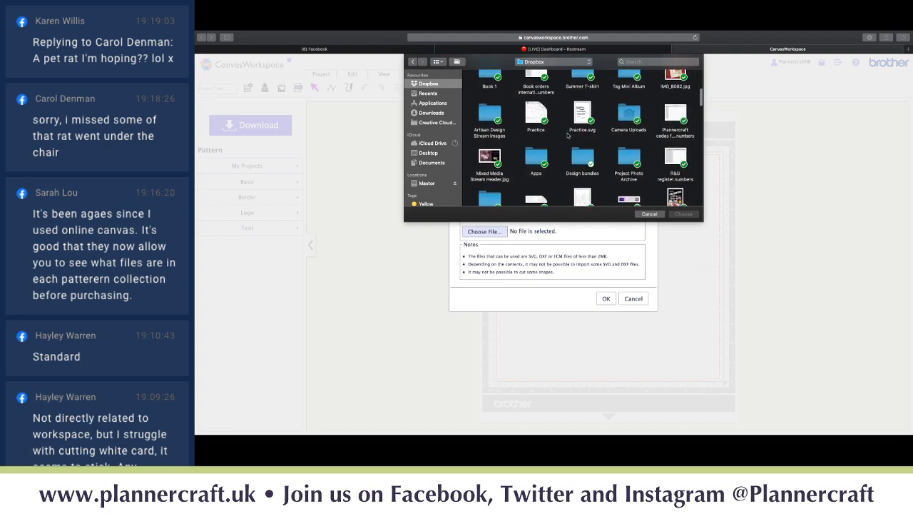
{"action": "scroll", "coordinate": [576, 144], "scroll_direction": "down", "scroll_amount": 1}
{"action": "double_click", "coordinate": [580, 154]}
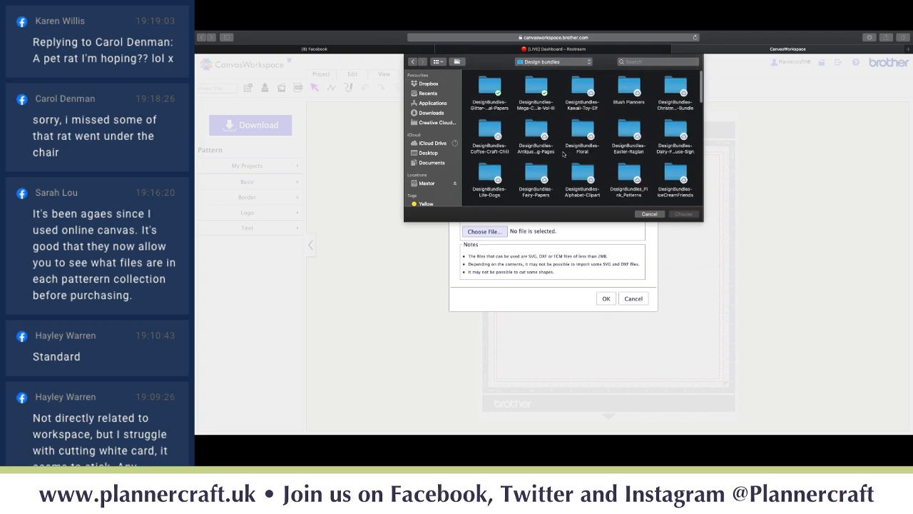
{"action": "left_click", "coordinate": [534, 86]}
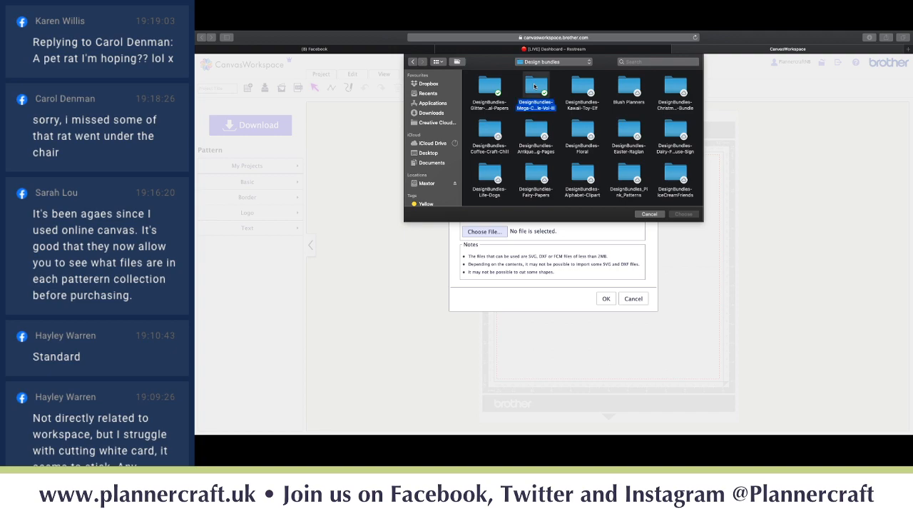
{"action": "double_click", "coordinate": [535, 86]}
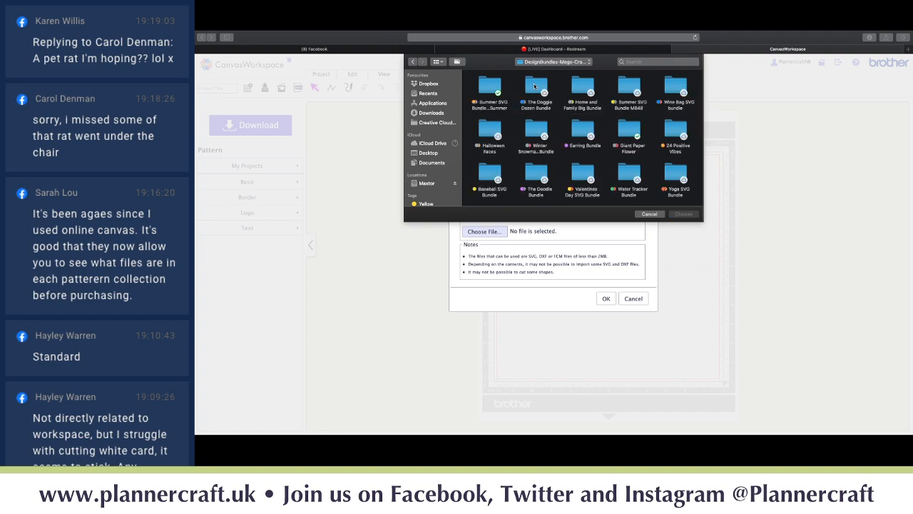
{"action": "double_click", "coordinate": [534, 86]}
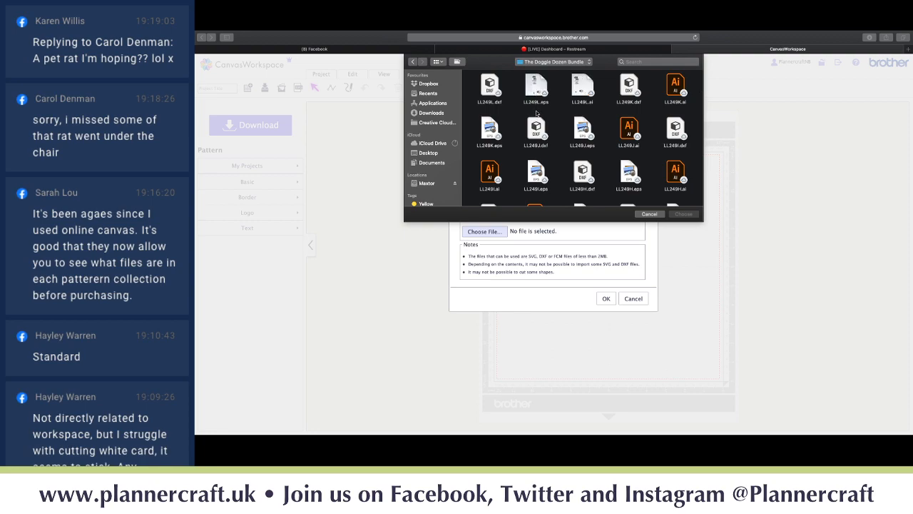
- Choose LL249L.svg as the file to import
{"action": "scroll", "coordinate": [560, 168], "scroll_direction": "down", "scroll_amount": 10}
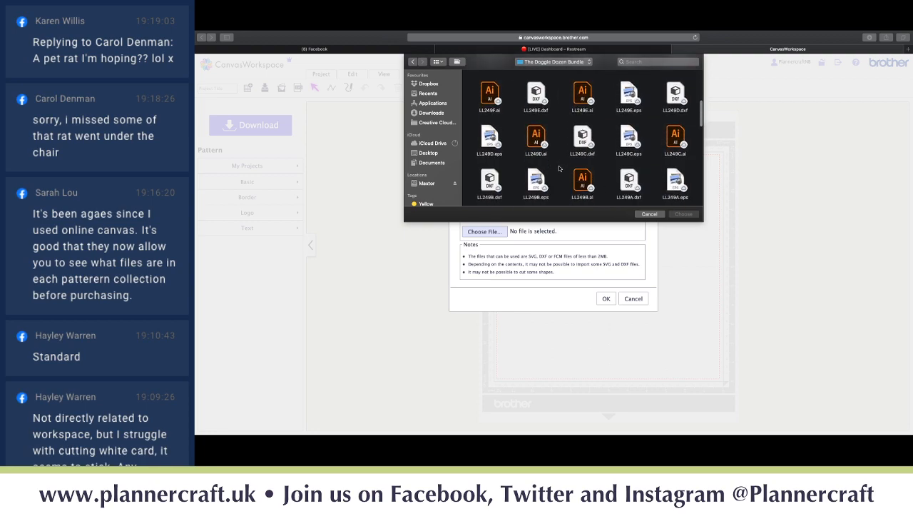
{"action": "scroll", "coordinate": [559, 169], "scroll_direction": "down", "scroll_amount": 2}
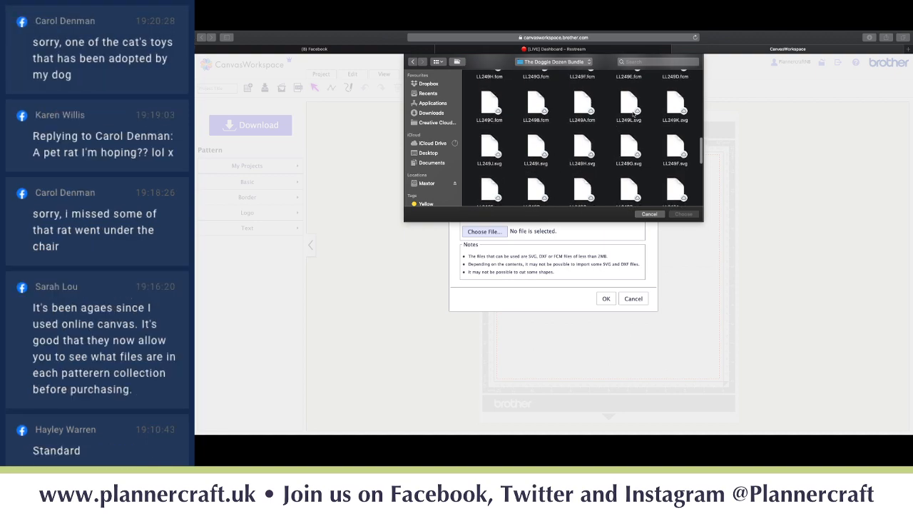
{"action": "left_click", "coordinate": [630, 109]}
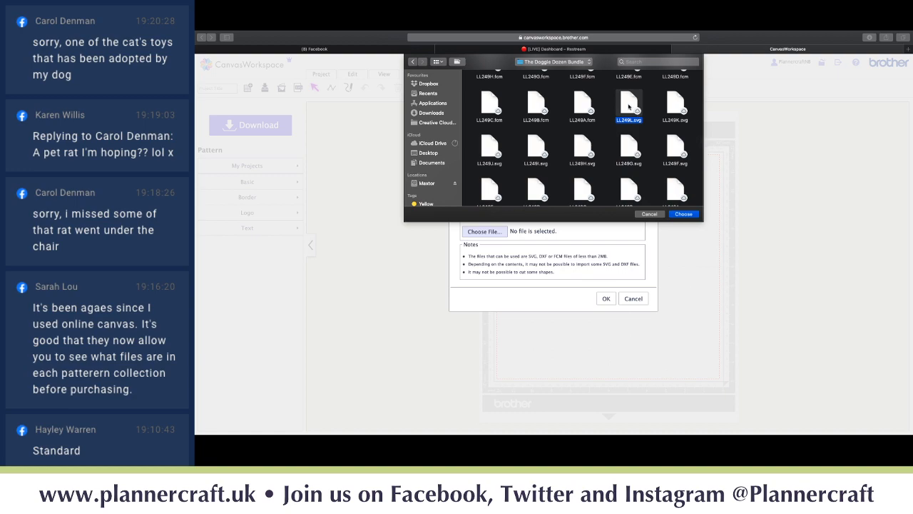
{"action": "left_click", "coordinate": [685, 215]}
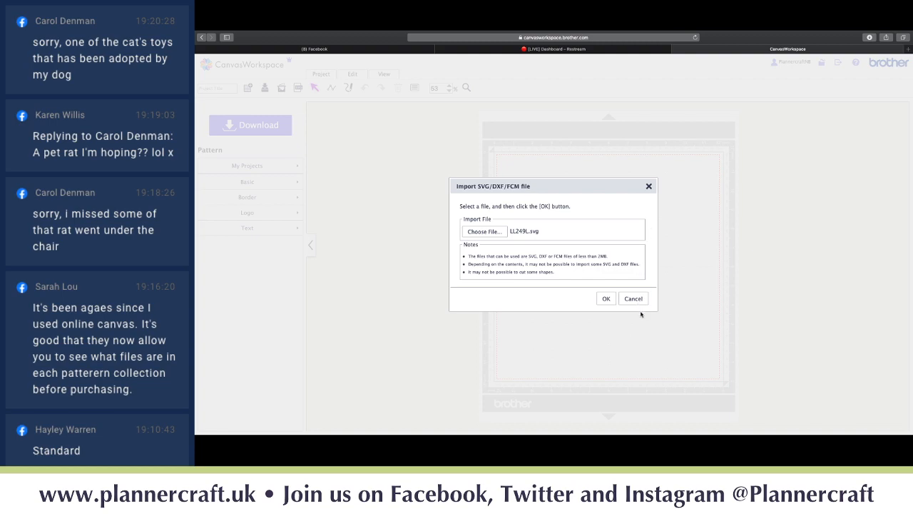
- Import LL249L.svg onto the mat and delete its font-name label and copyright text block
{"action": "left_click", "coordinate": [607, 300]}
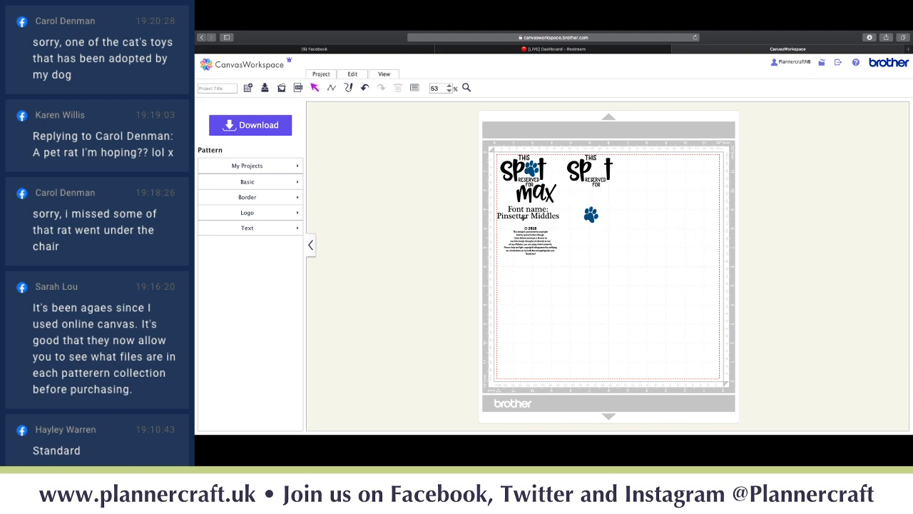
{"action": "left_click", "coordinate": [507, 218]}
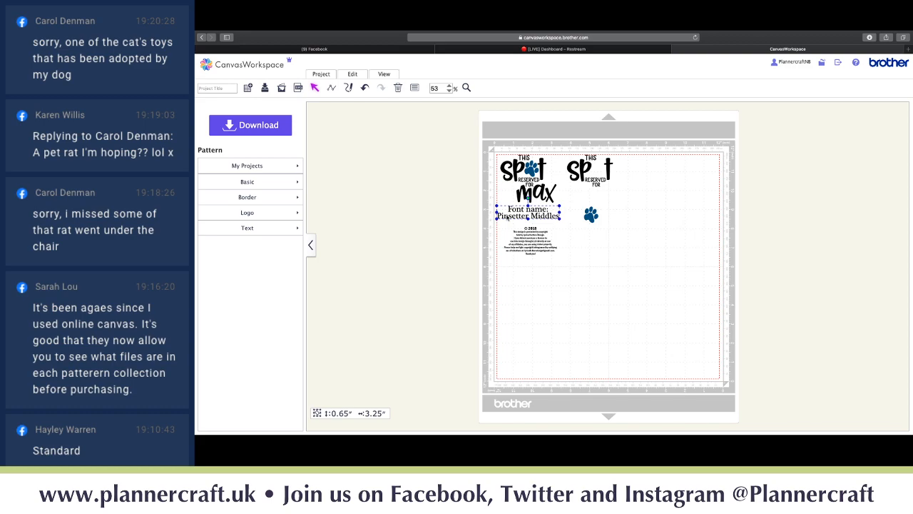
{"action": "key", "text": "Delete"}
{"action": "left_click", "coordinate": [520, 245]}
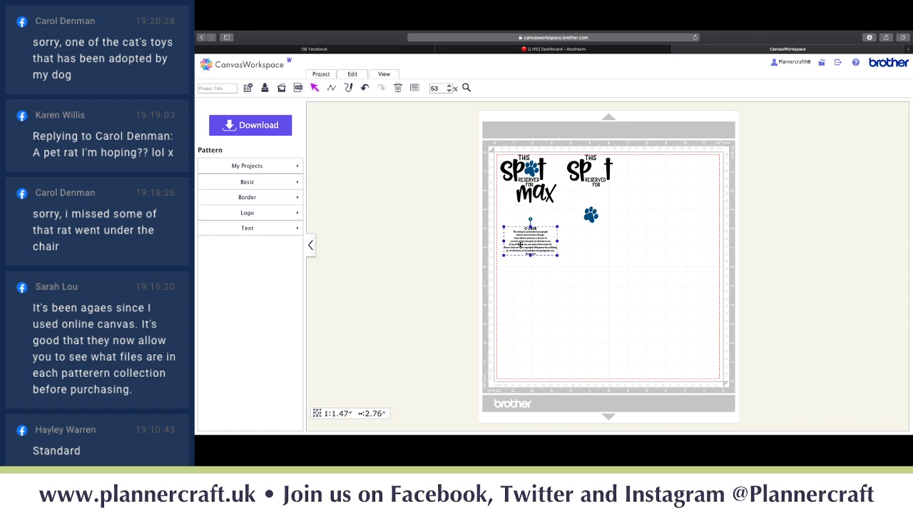
{"action": "key", "text": "Delete"}
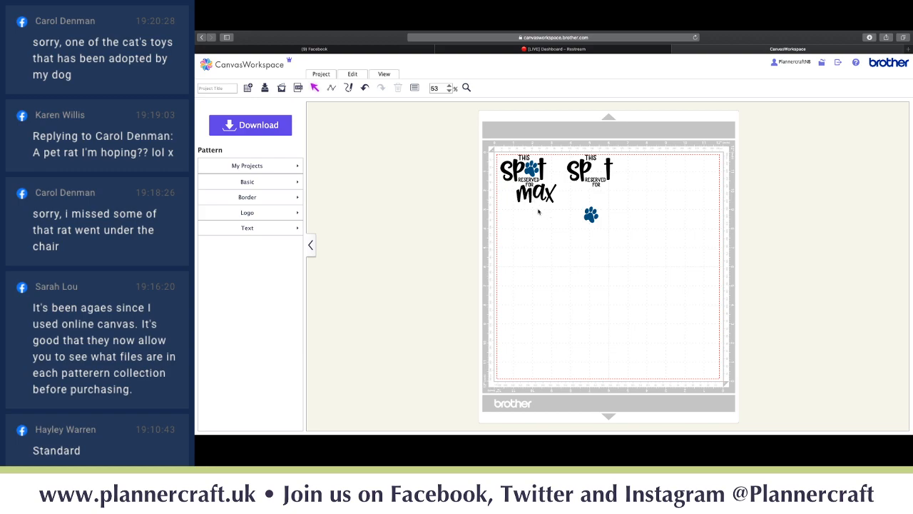
- Move the Spot designs and blue paw print slightly right and down, then start a straight-line shape below them
{"action": "left_click", "coordinate": [561, 210]}
{"action": "left_click_drag", "start_coordinate": [509, 166], "coordinate": [495, 155]}
{"action": "left_click_drag", "start_coordinate": [561, 153], "coordinate": [634, 192]}
{"action": "left_click", "coordinate": [589, 215]}
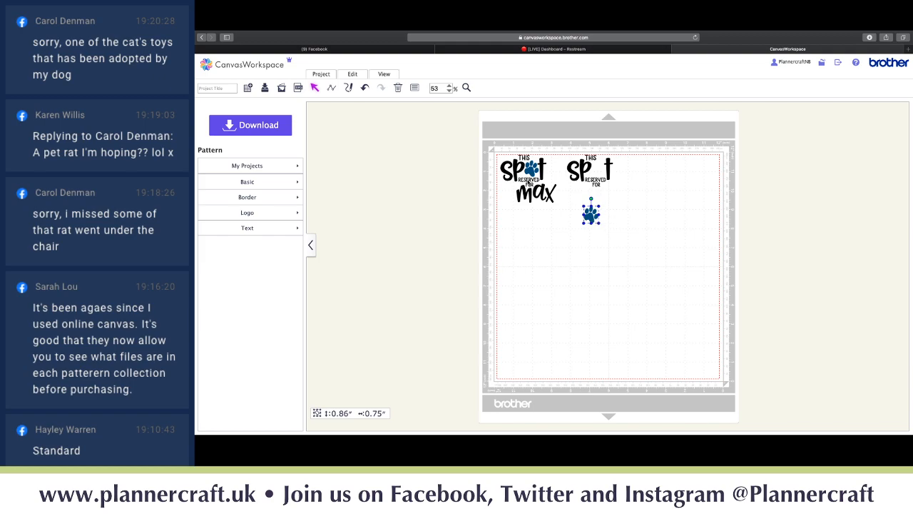
{"action": "left_click_drag", "start_coordinate": [529, 172], "coordinate": [594, 179]}
{"action": "left_click_drag", "start_coordinate": [590, 214], "coordinate": [605, 222]}
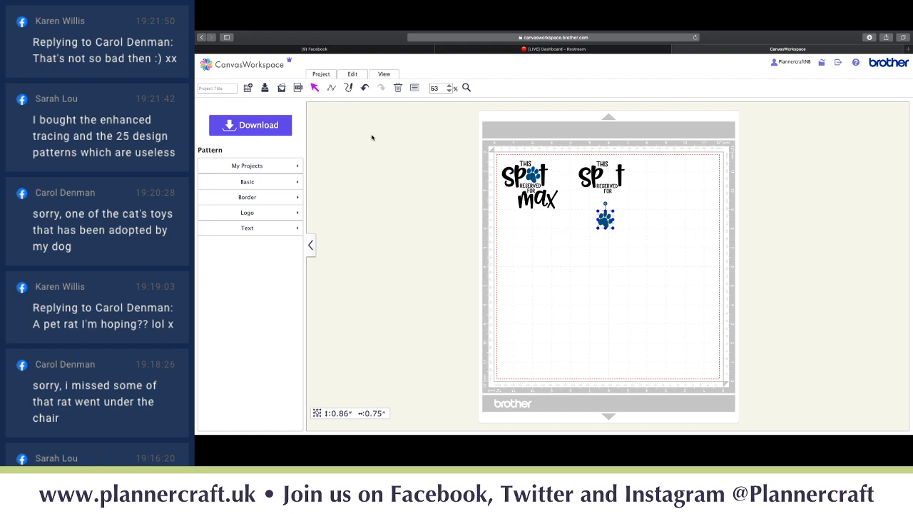
{"action": "left_click", "coordinate": [333, 88]}
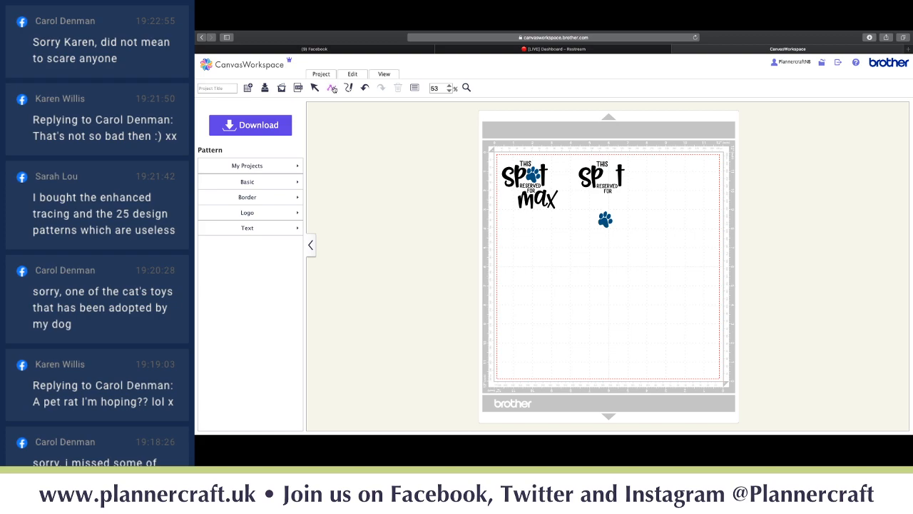
{"action": "left_click", "coordinate": [512, 266]}
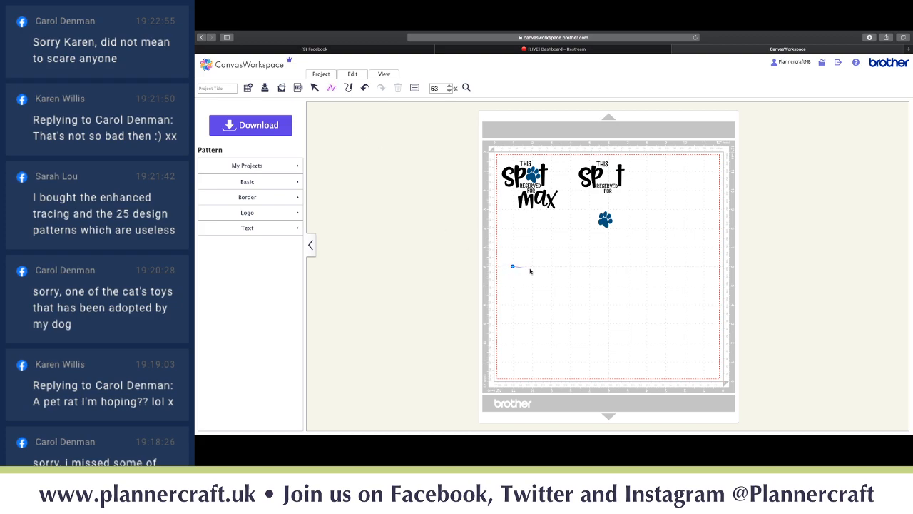
- Finish the blue triangle below the Spot designs, then delete it from the mat
{"action": "left_click", "coordinate": [590, 268]}
{"action": "left_click", "coordinate": [666, 266]}
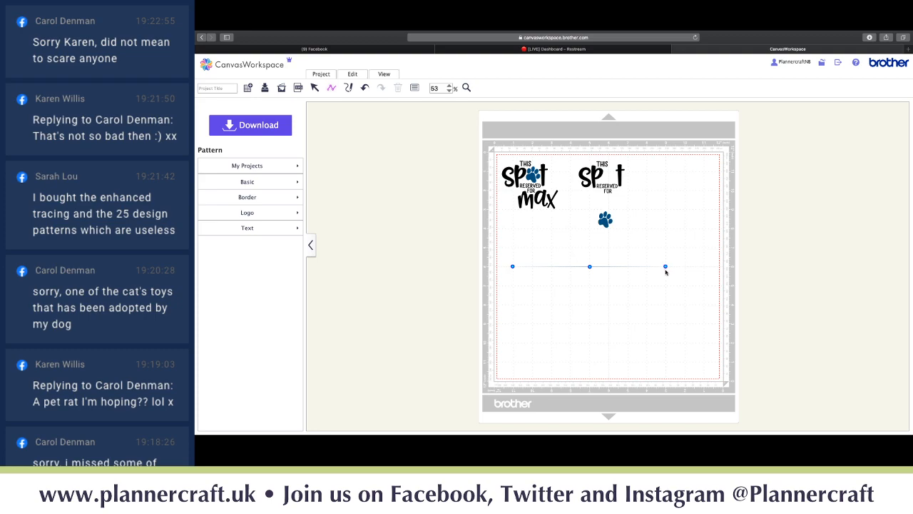
{"action": "double_click", "coordinate": [665, 305]}
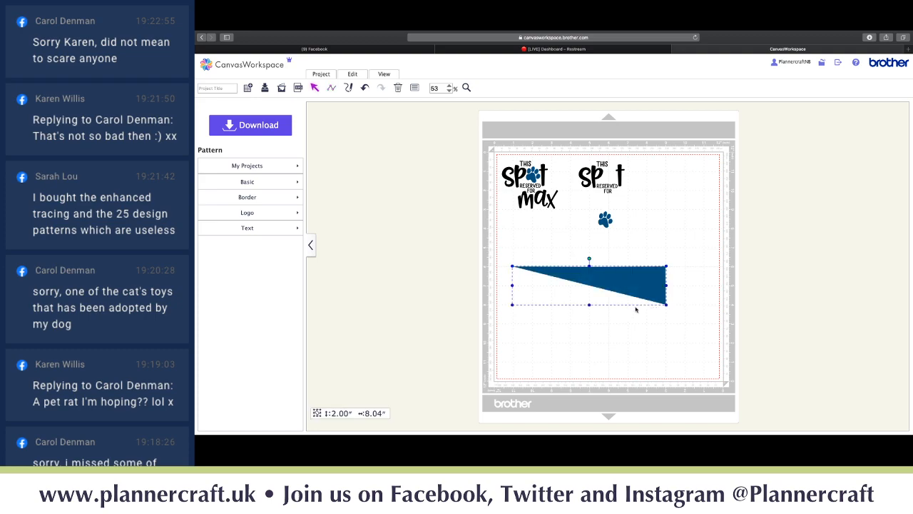
{"action": "left_click", "coordinate": [574, 336]}
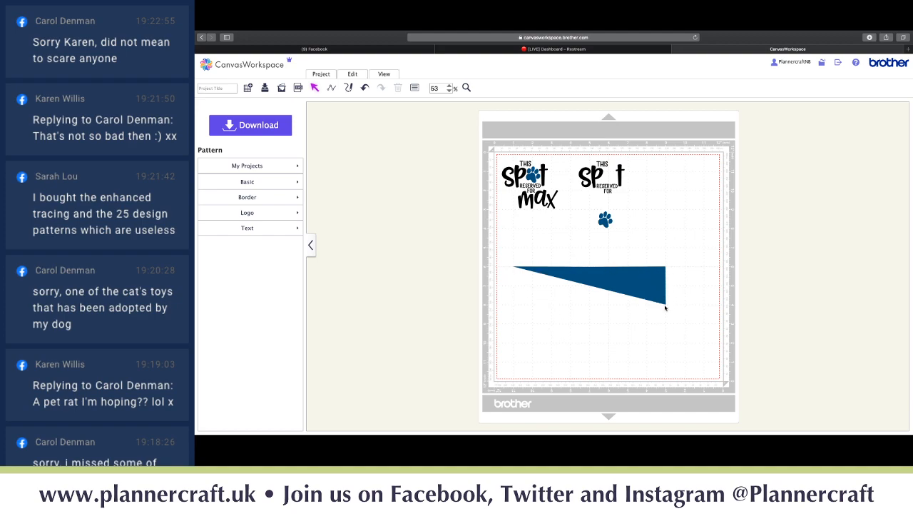
{"action": "left_click", "coordinate": [607, 280]}
{"action": "key", "text": "Delete"}
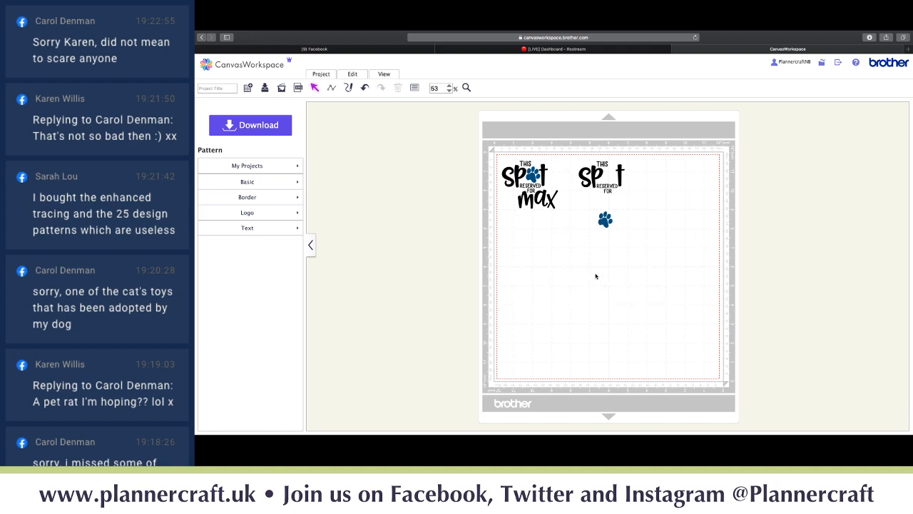
- Draw a five-corner blue polygon about 2.99 by 3.01 inches, then delete it
{"action": "left_click", "coordinate": [332, 87]}
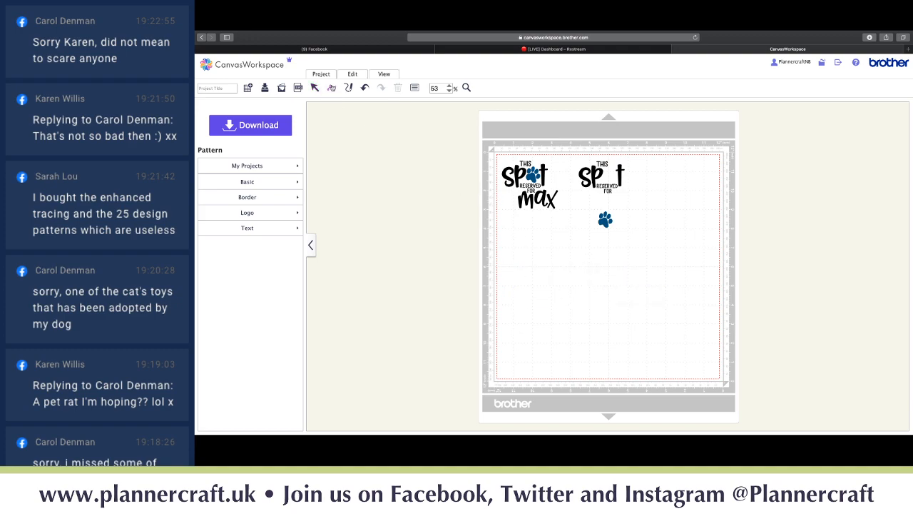
{"action": "left_click", "coordinate": [533, 248]}
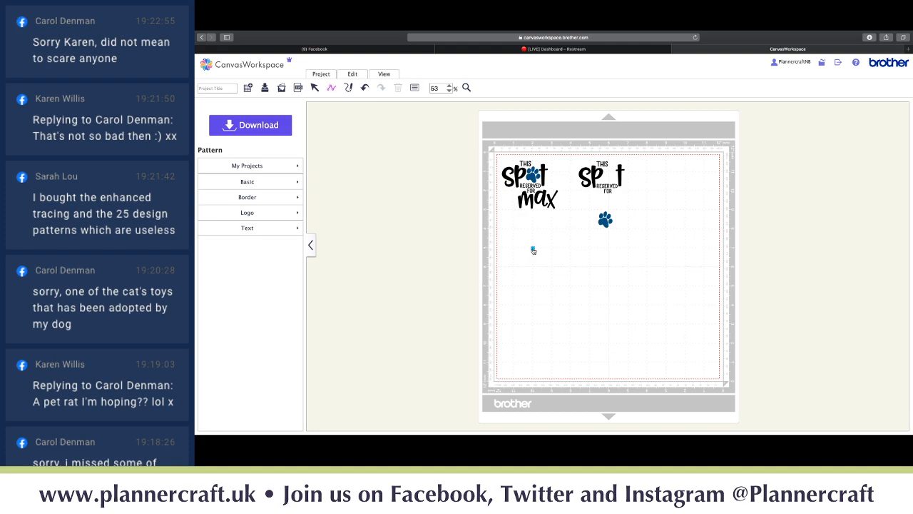
{"action": "left_click", "coordinate": [589, 249]}
{"action": "left_click", "coordinate": [589, 286]}
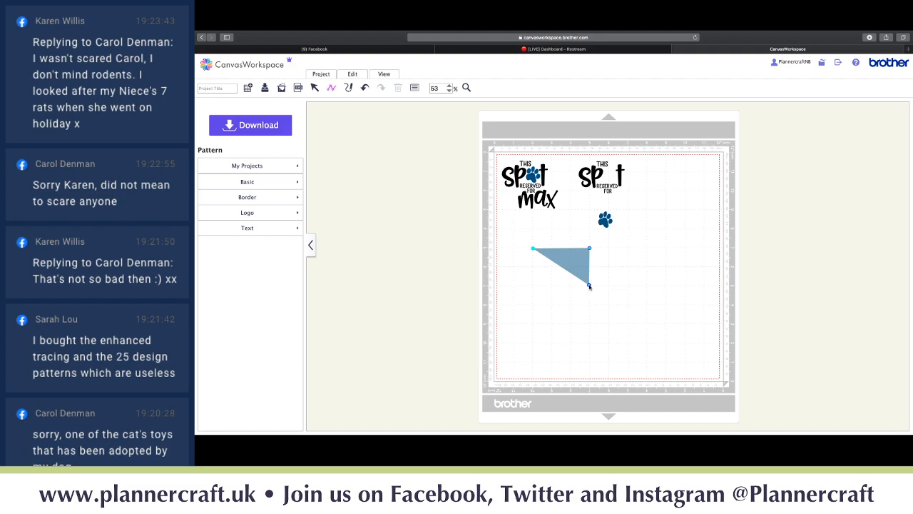
{"action": "left_click", "coordinate": [533, 286]}
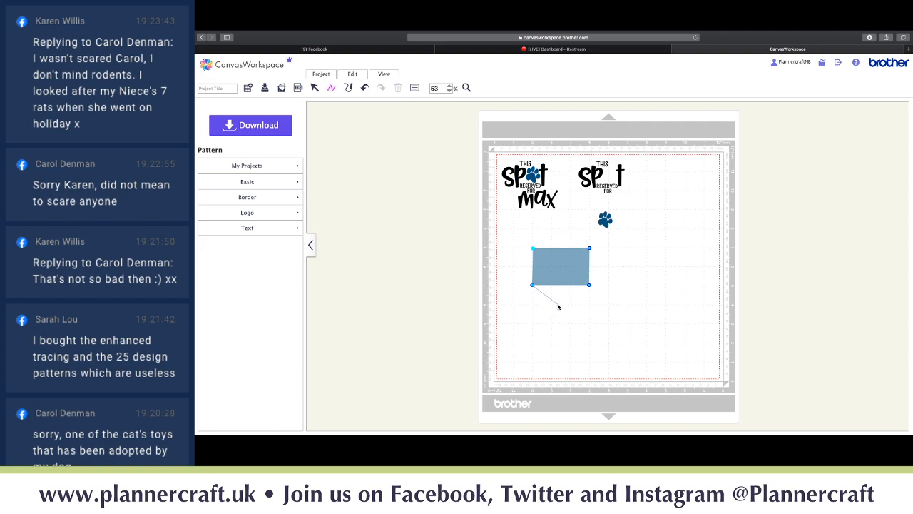
{"action": "left_click", "coordinate": [559, 305]}
{"action": "double_click", "coordinate": [589, 287]}
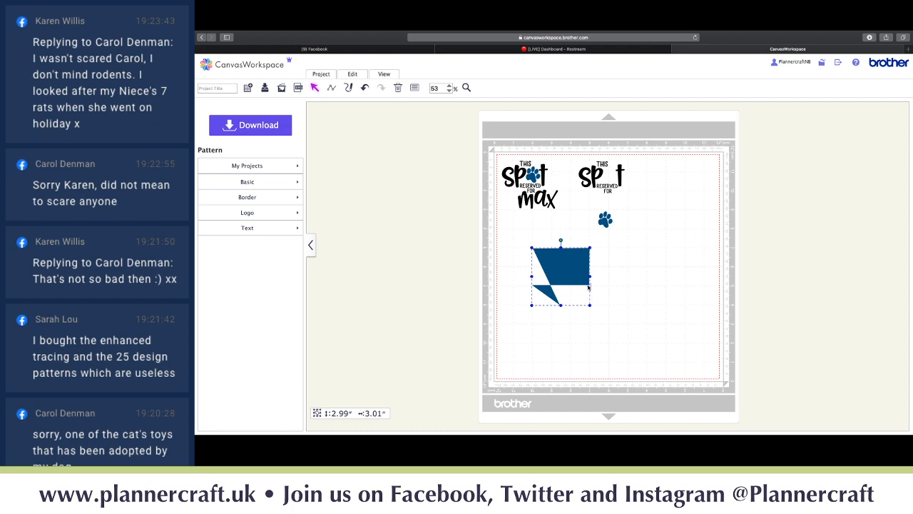
{"action": "key", "text": "Delete"}
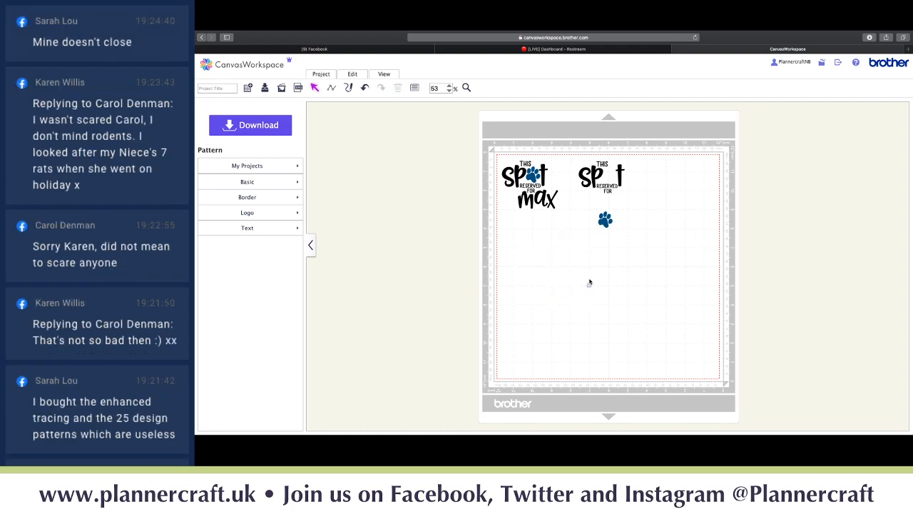
{"action": "left_click_drag", "start_coordinate": [568, 271], "coordinate": [605, 306]}
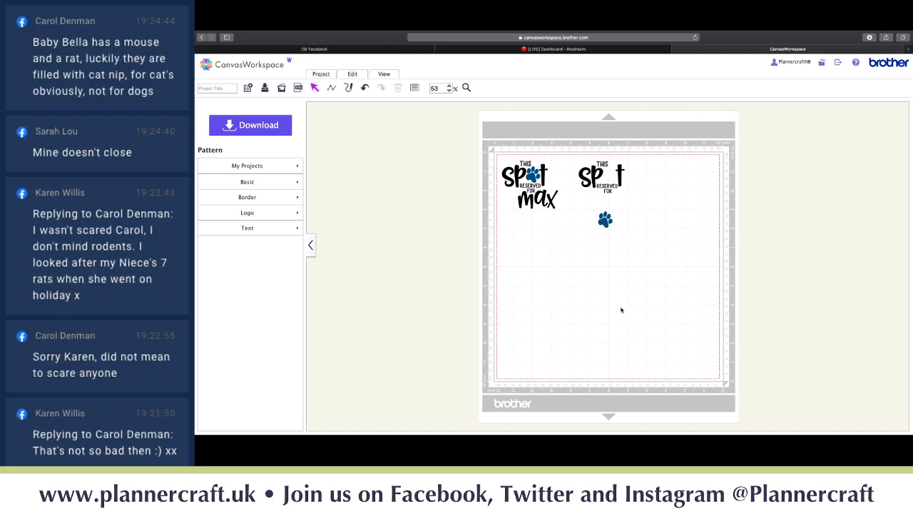
{"action": "left_click", "coordinate": [348, 89]}
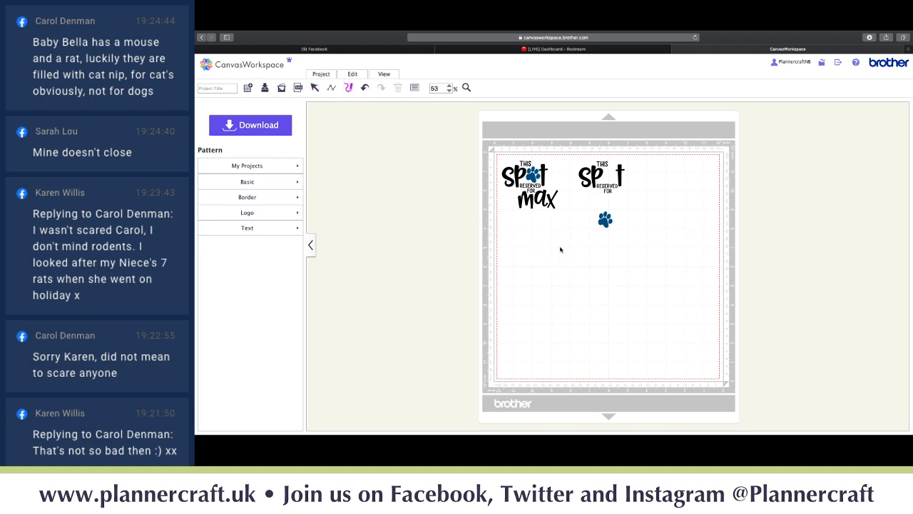
{"action": "mouse_move", "coordinate": [530, 260]}
{"action": "left_mouse_down"}
{"action": "mouse_move", "coordinate": [582, 287]}
{"action": "mouse_move", "coordinate": [543, 309]}
{"action": "mouse_move", "coordinate": [608, 324]}
{"action": "mouse_move", "coordinate": [603, 238]}
{"action": "mouse_move", "coordinate": [557, 249]}
{"action": "left_mouse_up"}
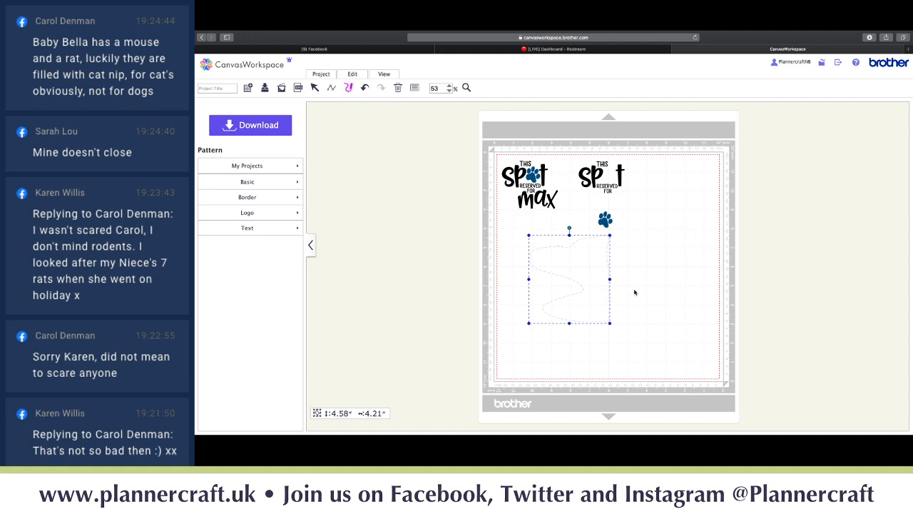
{"action": "key", "text": "Delete"}
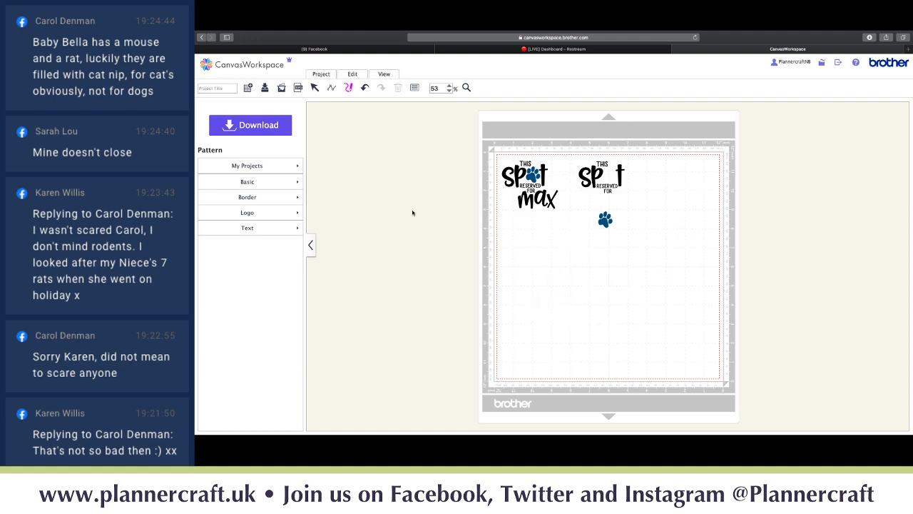
{"action": "left_click", "coordinate": [365, 88]}
{"action": "left_click", "coordinate": [366, 90]}
{"action": "left_click", "coordinate": [365, 90]}
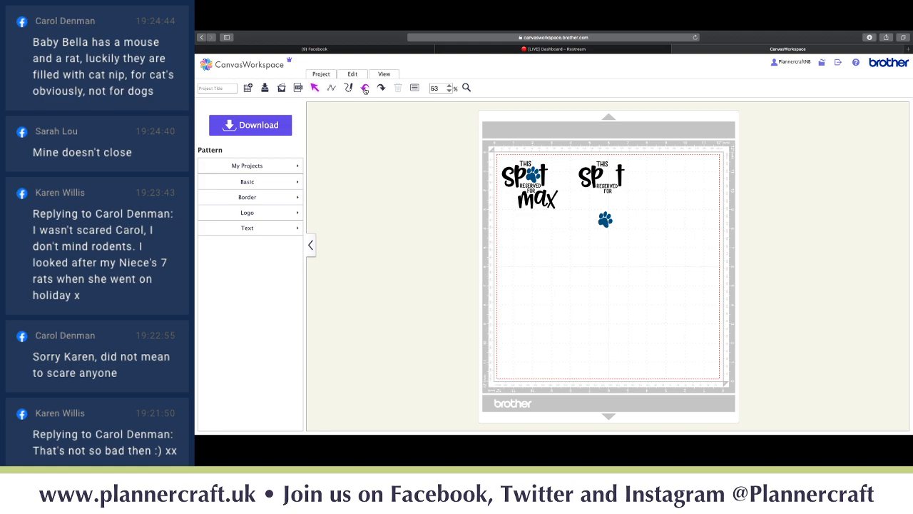
{"action": "left_click", "coordinate": [416, 89]}
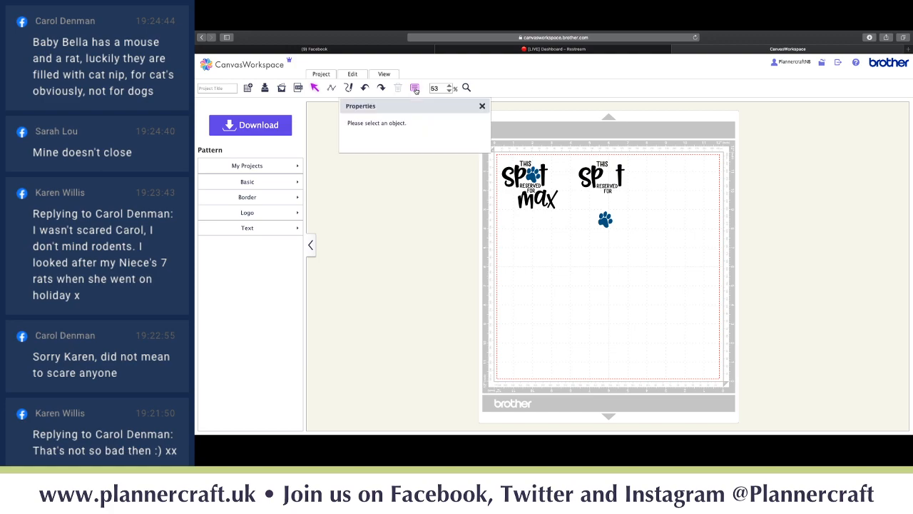
{"action": "left_click", "coordinate": [415, 89]}
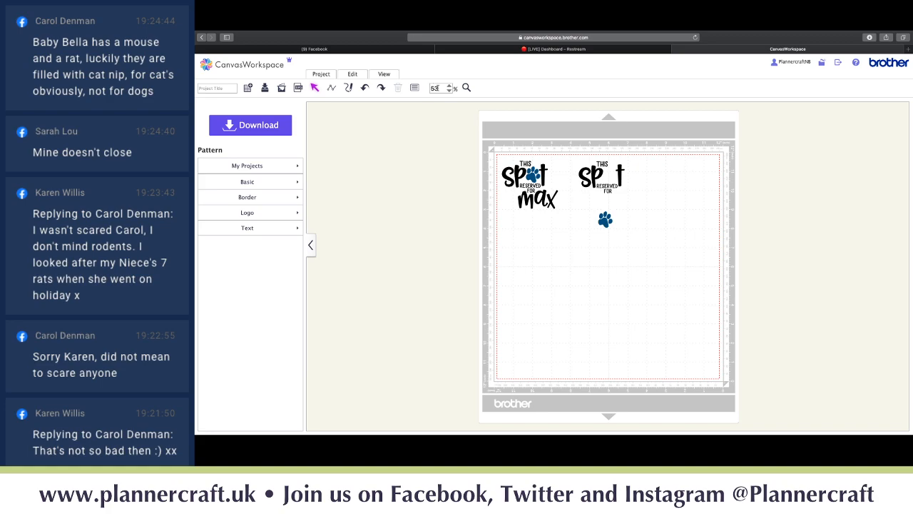
{"action": "left_click", "coordinate": [321, 75]}
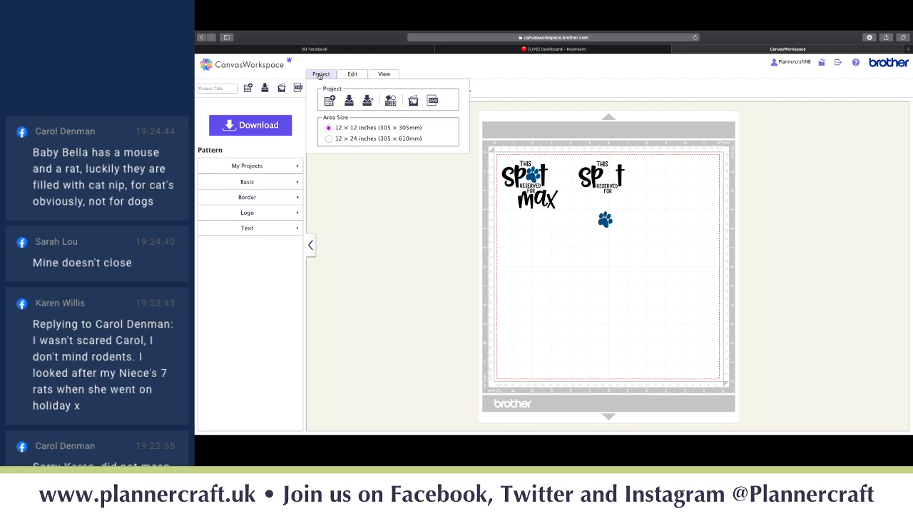
{"action": "left_click", "coordinate": [359, 76]}
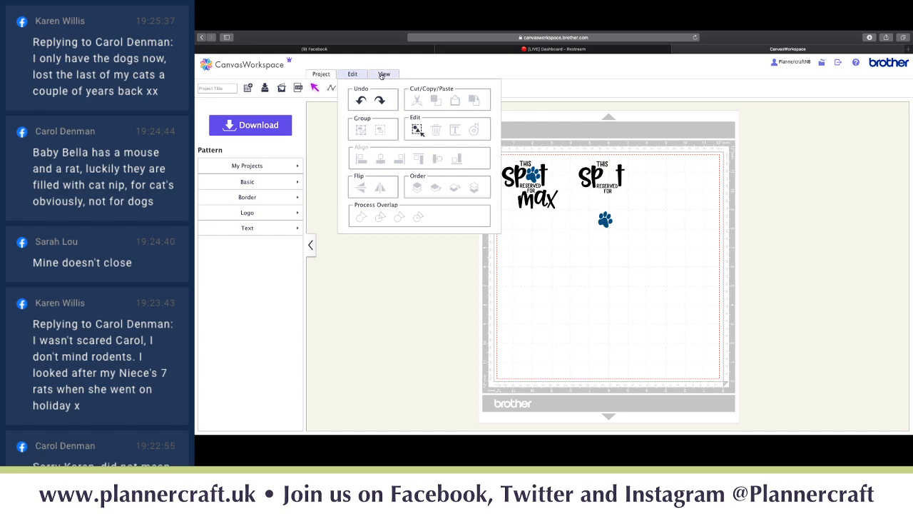
{"action": "left_click", "coordinate": [384, 75]}
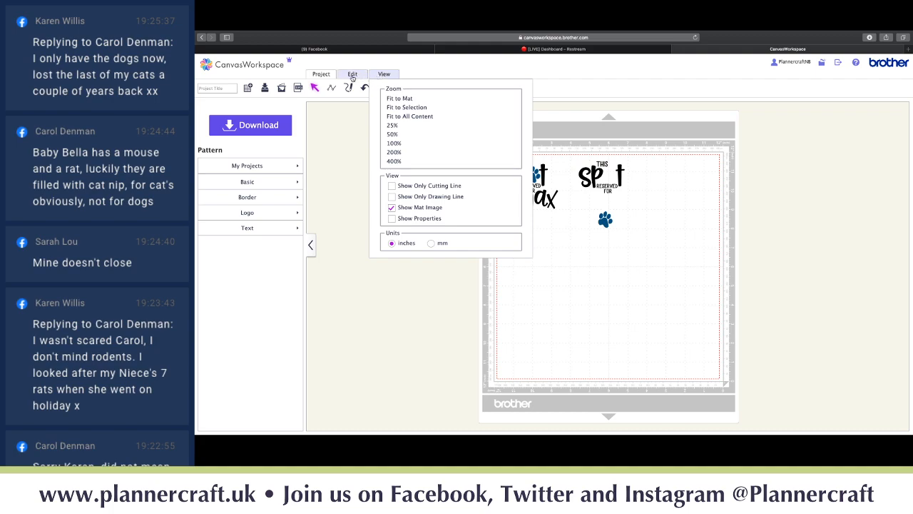
{"action": "left_click", "coordinate": [352, 75]}
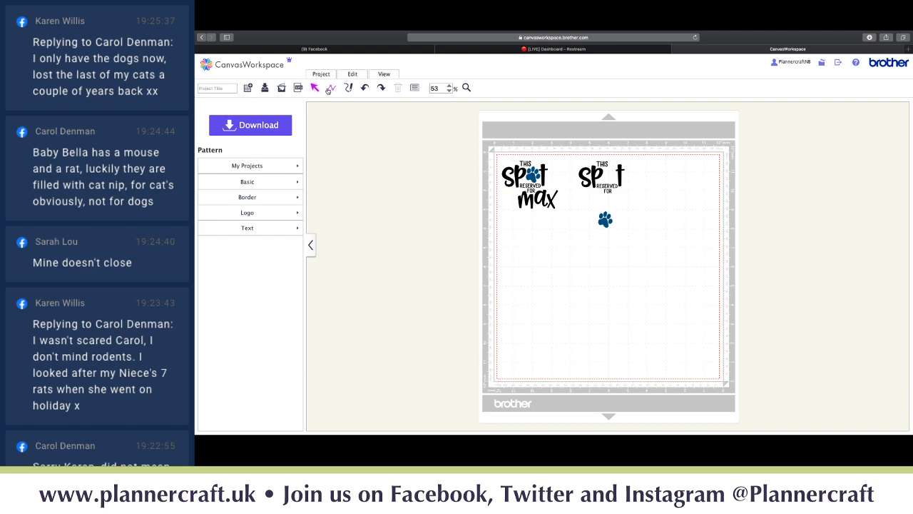
{"action": "left_click", "coordinate": [329, 89]}
{"action": "left_click", "coordinate": [550, 248]}
{"action": "left_click", "coordinate": [646, 249]}
{"action": "left_click", "coordinate": [647, 306]}
{"action": "left_click", "coordinate": [646, 305]}
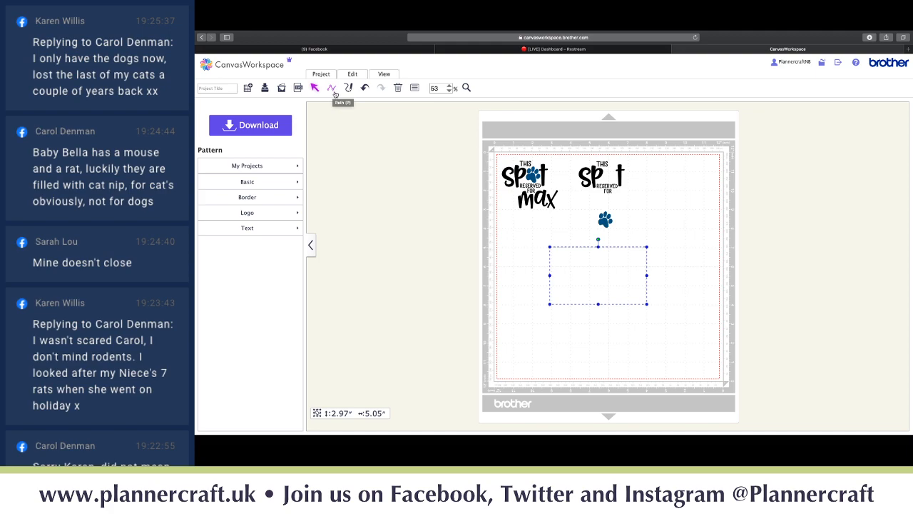
{"action": "left_click", "coordinate": [587, 248]}
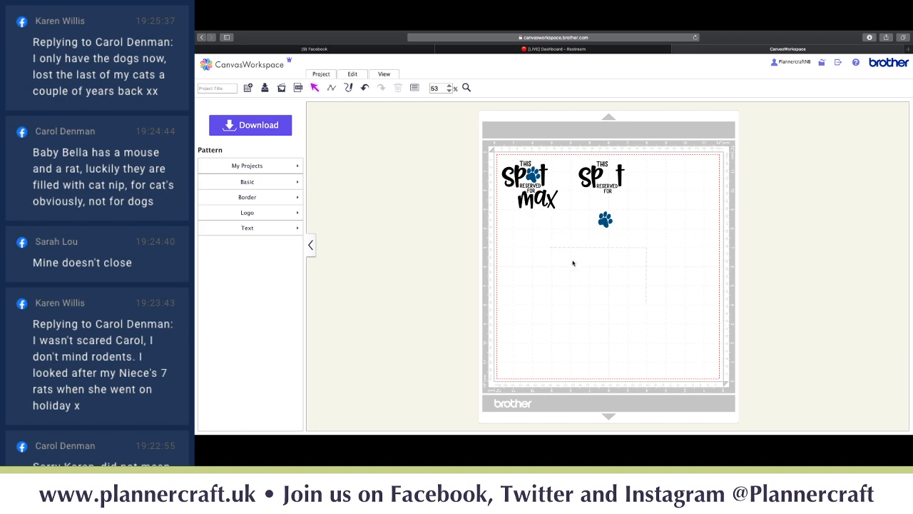
{"action": "left_click", "coordinate": [643, 248]}
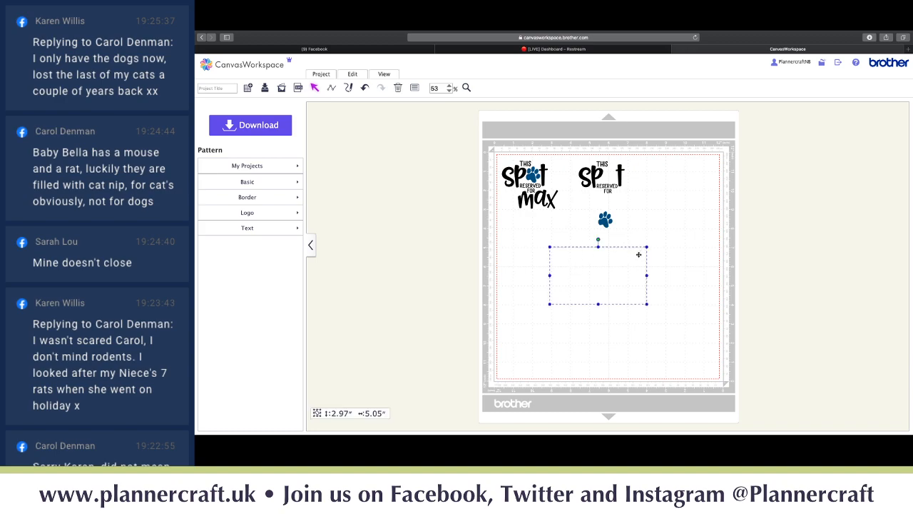
{"action": "key", "text": "Delete"}
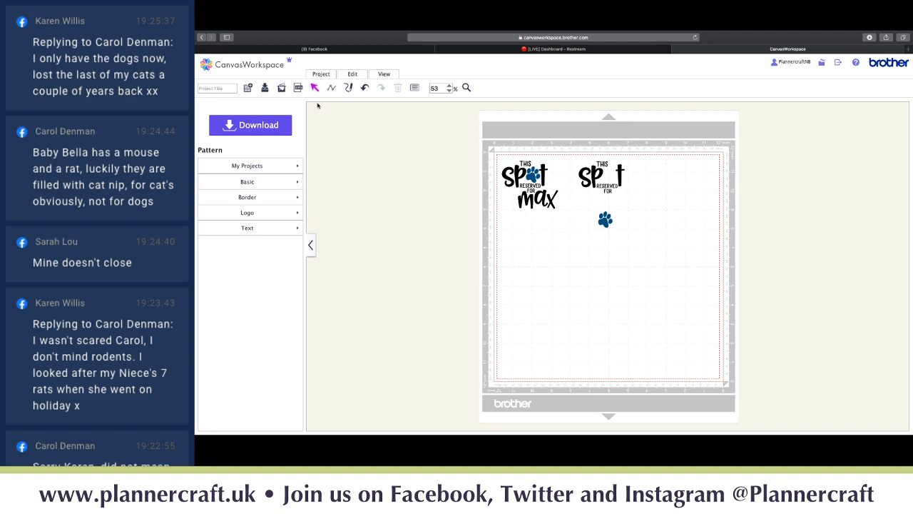
- Show the Project options with the 12 × 12 inch Area Size
{"action": "left_click", "coordinate": [325, 76]}
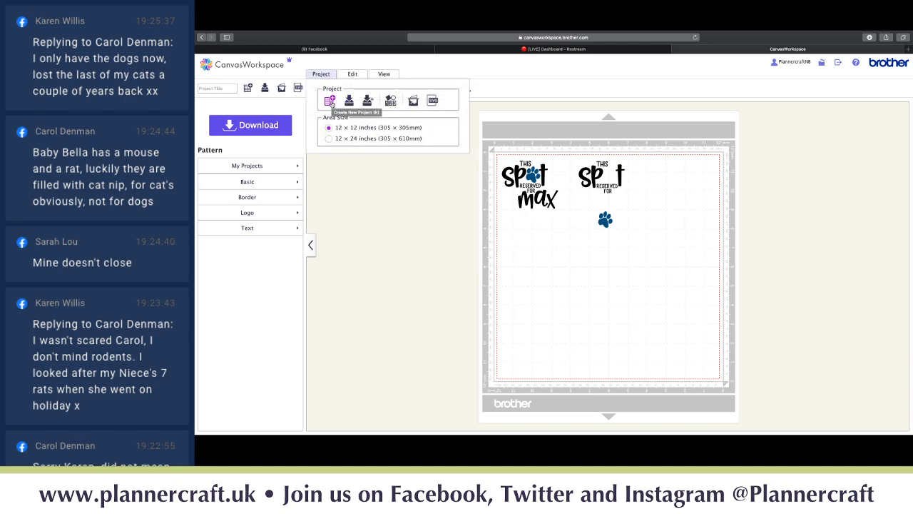
{"action": "left_click", "coordinate": [391, 104]}
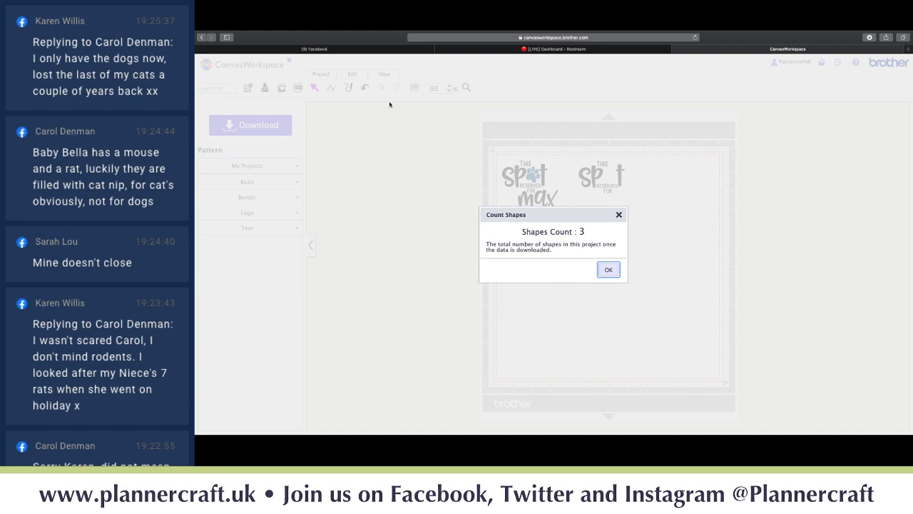
{"action": "left_click", "coordinate": [609, 269]}
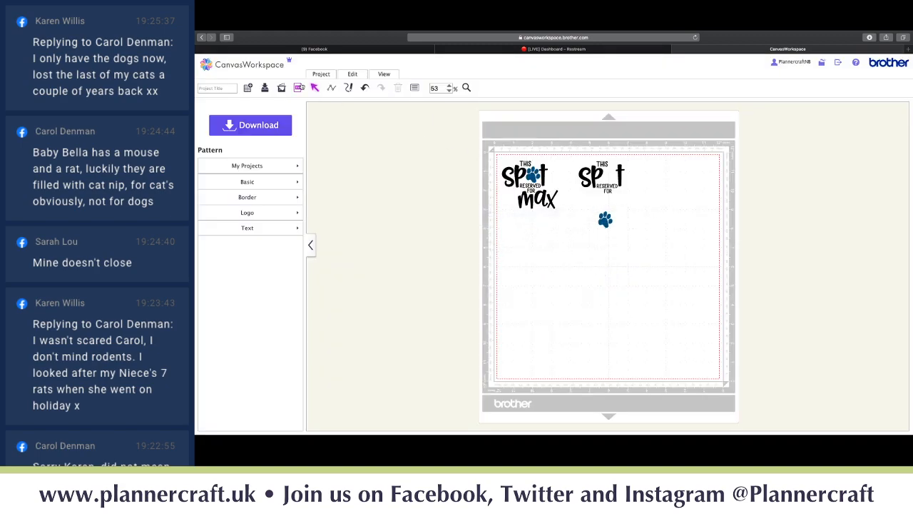
{"action": "left_click", "coordinate": [319, 76]}
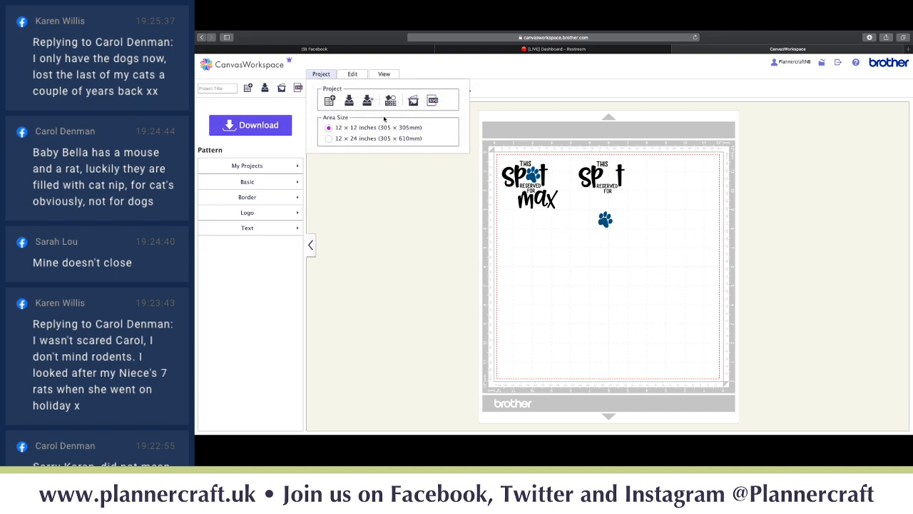
- Switch the mat to 12 × 24 and back to 12 × 12 inches, then select every design from Edit
{"action": "left_click", "coordinate": [329, 139]}
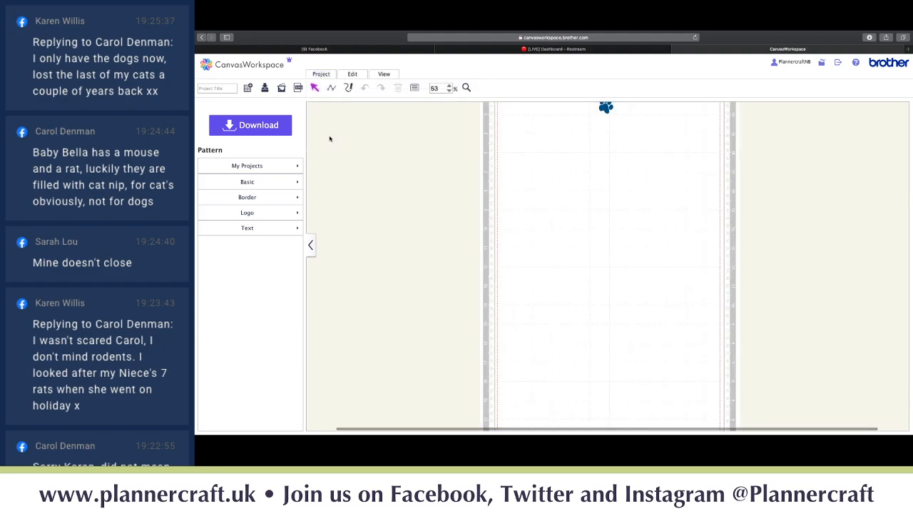
{"action": "left_click", "coordinate": [321, 74]}
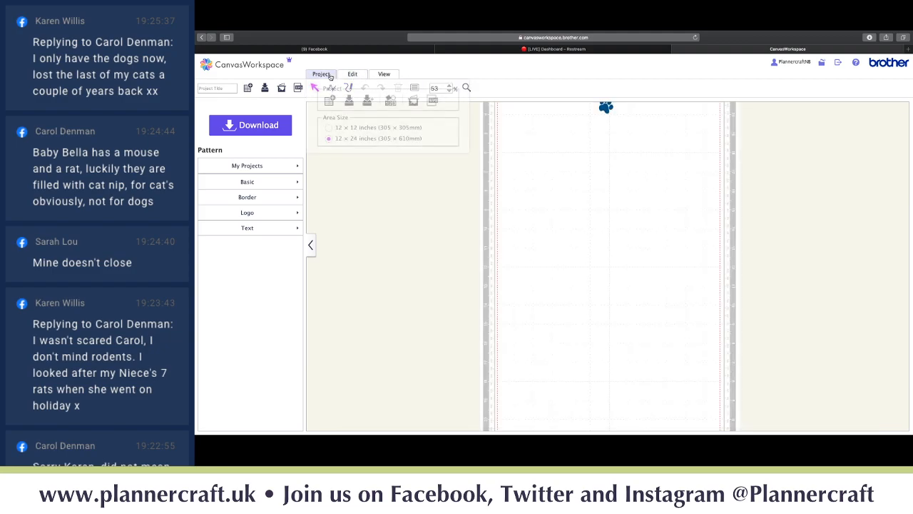
{"action": "left_click", "coordinate": [329, 129]}
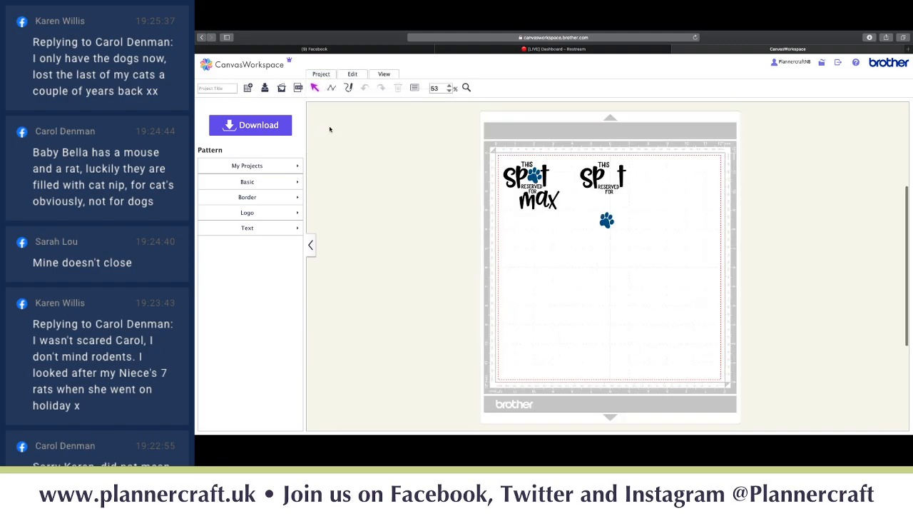
{"action": "left_click", "coordinate": [352, 75]}
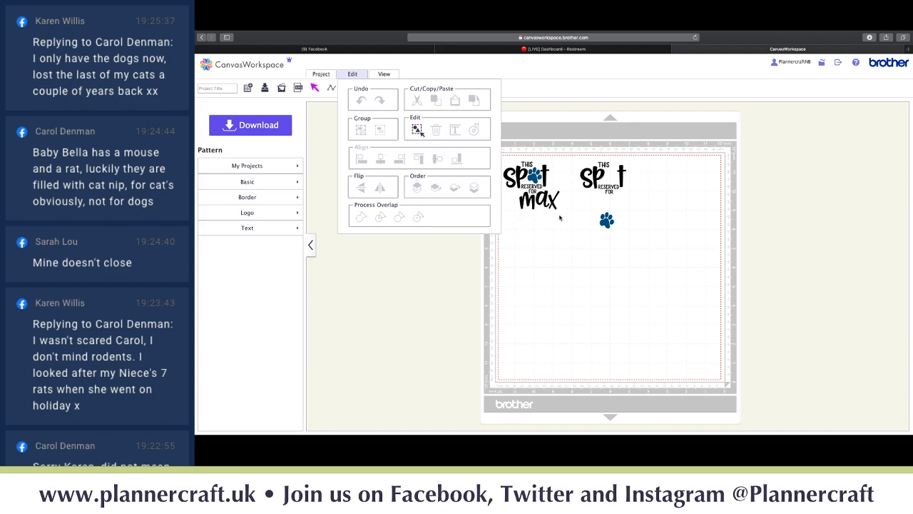
{"action": "left_click", "coordinate": [616, 239]}
- Clear the mat and add a square, a rounded rectangle and a wavy-edged rectangle from Basic shapes
{"action": "key", "text": "Delete"}
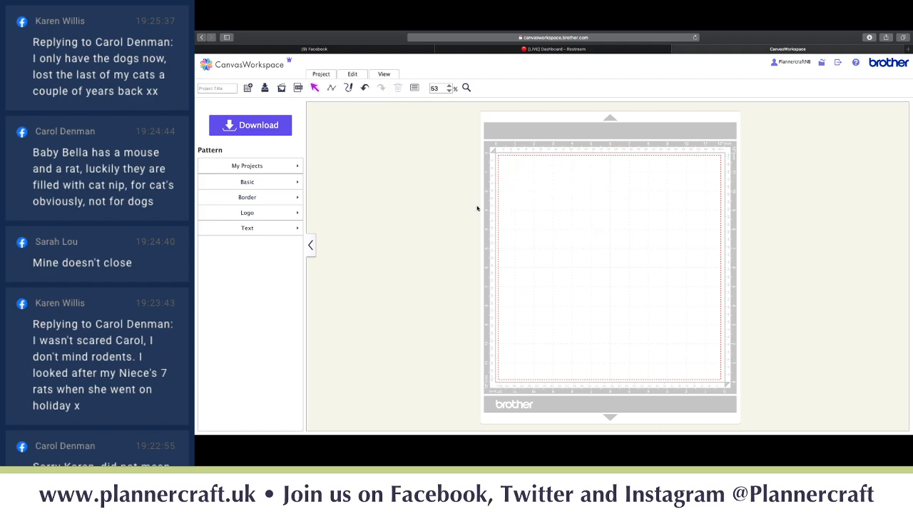
{"action": "left_click", "coordinate": [254, 183]}
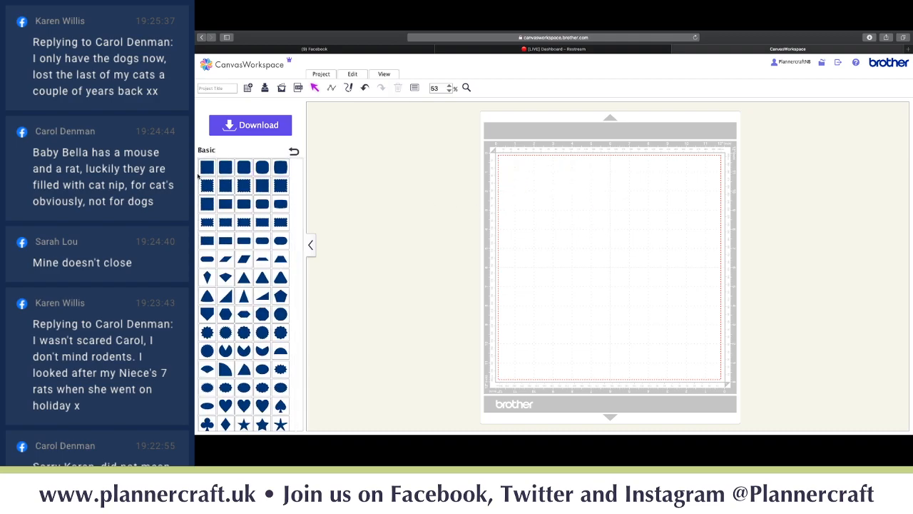
{"action": "left_click", "coordinate": [221, 170]}
{"action": "left_click", "coordinate": [226, 204]}
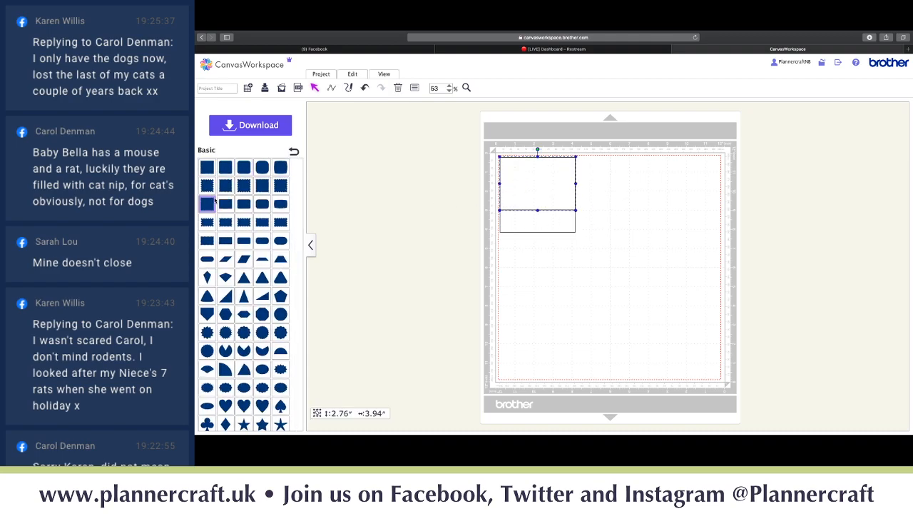
{"action": "left_click", "coordinate": [262, 221]}
- Spread the shapes out with the wavy rectangle over the square, then select both
{"action": "mouse_move", "coordinate": [539, 193]}
{"action": "left_mouse_down"}
{"action": "mouse_move", "coordinate": [624, 215]}
{"action": "mouse_move", "coordinate": [576, 317]}
{"action": "left_mouse_up"}
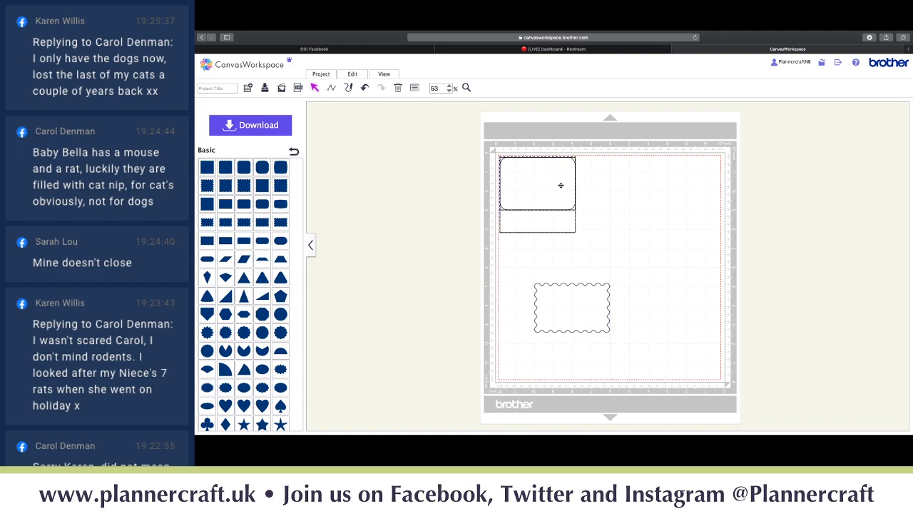
{"action": "mouse_move", "coordinate": [561, 186]}
{"action": "left_mouse_down"}
{"action": "mouse_move", "coordinate": [613, 200]}
{"action": "mouse_move", "coordinate": [545, 179]}
{"action": "left_mouse_up"}
{"action": "left_click_drag", "start_coordinate": [602, 189], "coordinate": [665, 184]}
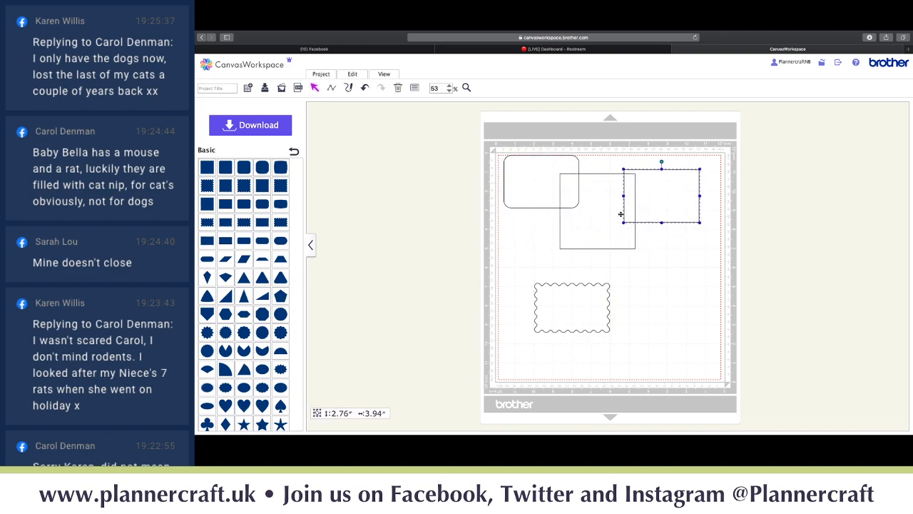
{"action": "mouse_move", "coordinate": [603, 219]}
{"action": "left_mouse_down"}
{"action": "mouse_move", "coordinate": [621, 234]}
{"action": "mouse_move", "coordinate": [603, 231]}
{"action": "left_mouse_up"}
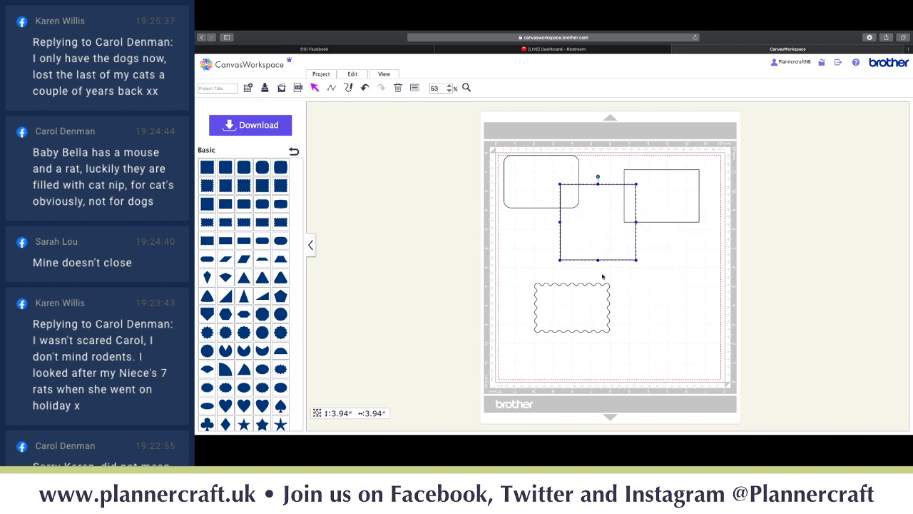
{"action": "left_click_drag", "start_coordinate": [597, 293], "coordinate": [607, 256]}
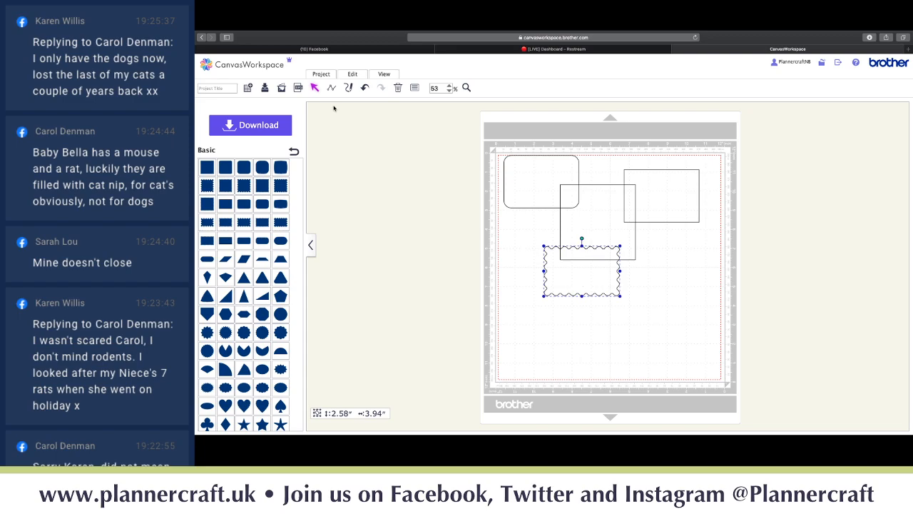
{"action": "left_click", "coordinate": [598, 232], "text": "shift"}
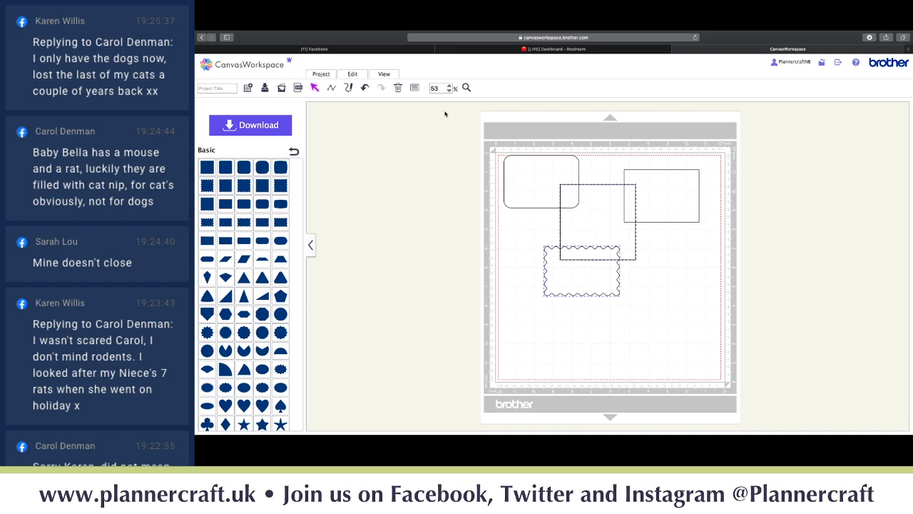
- Weld the square to the wavy rectangle, then select all shapes and weld them into one outline
{"action": "left_click", "coordinate": [352, 74]}
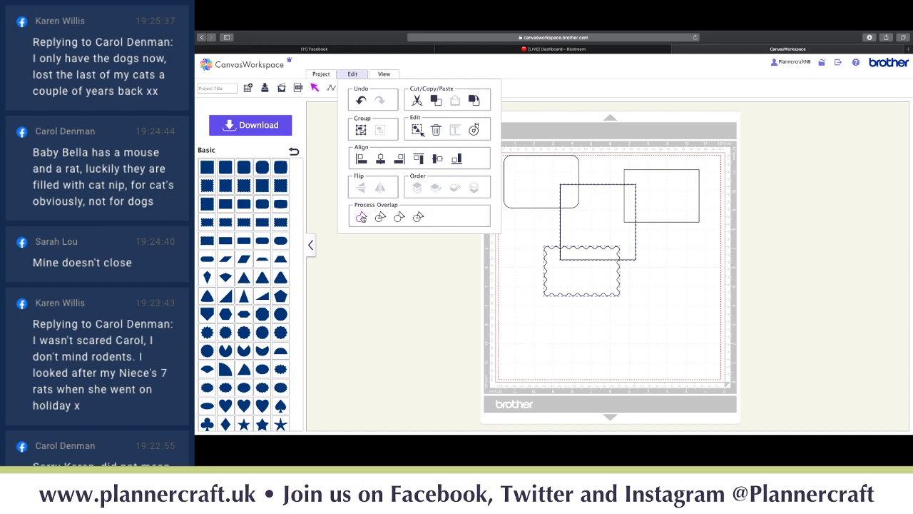
{"action": "left_click", "coordinate": [361, 217]}
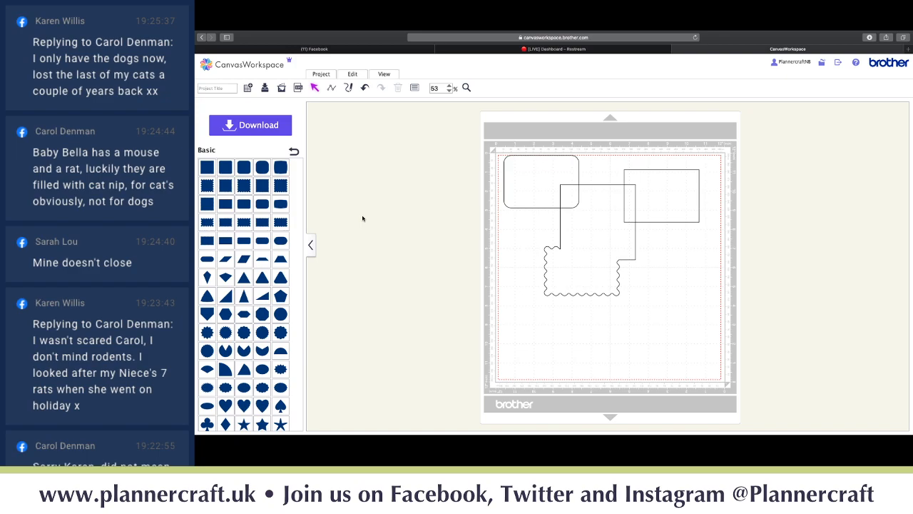
{"action": "left_click", "coordinate": [353, 75]}
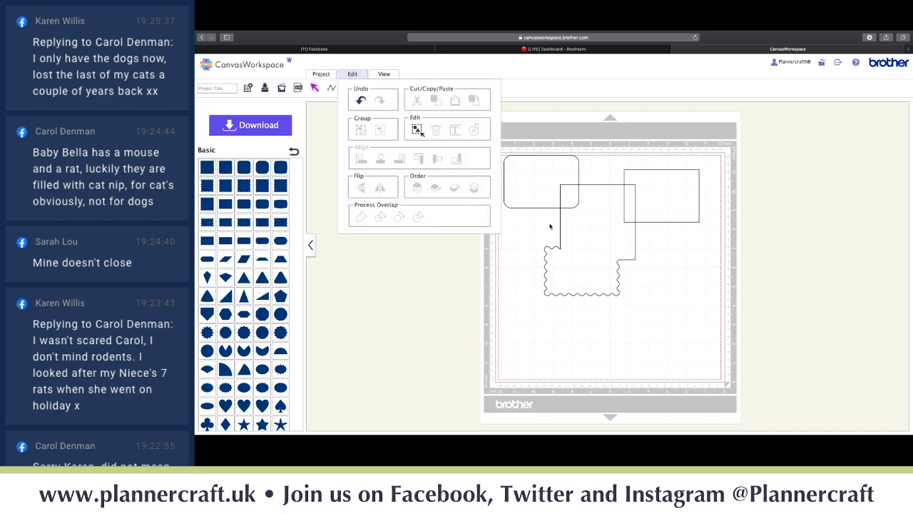
{"action": "left_click", "coordinate": [547, 199]}
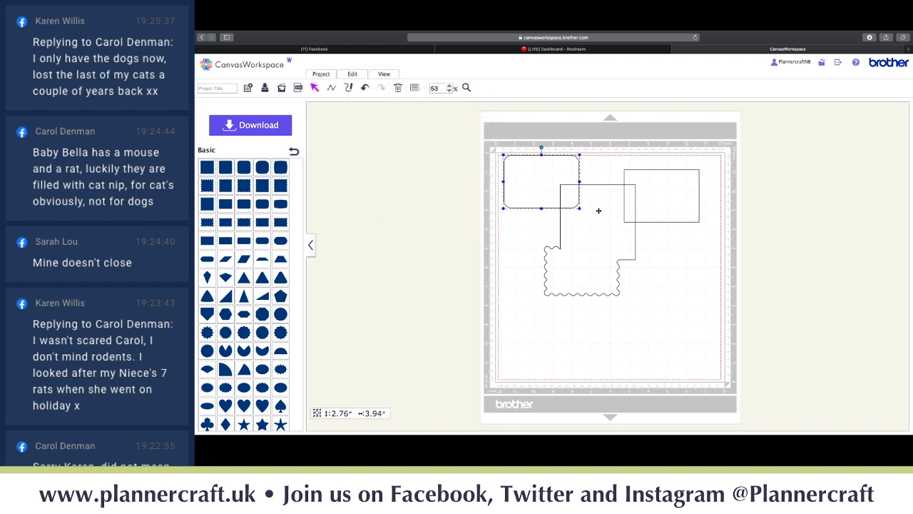
{"action": "key", "text": "super+a"}
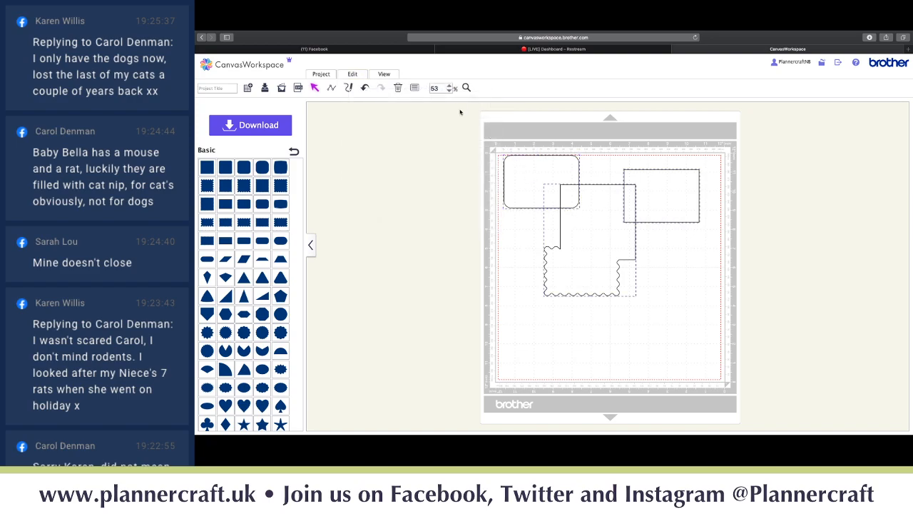
{"action": "left_click", "coordinate": [352, 75]}
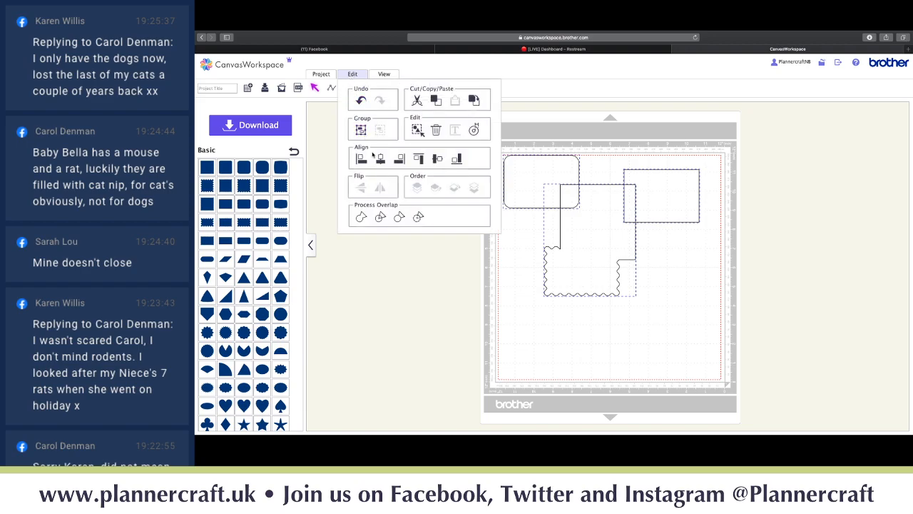
{"action": "left_click", "coordinate": [364, 218]}
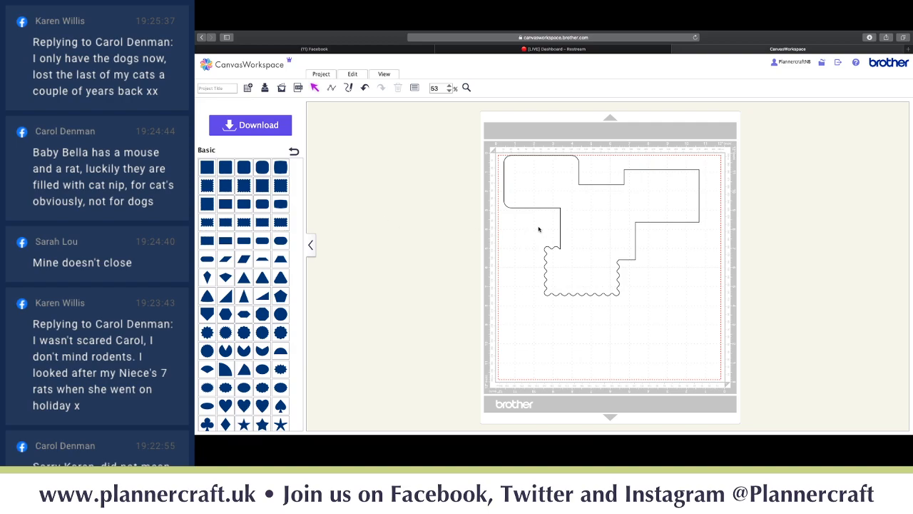
- Duplicate the welded outline and move the copy below the original
{"action": "mouse_move", "coordinate": [572, 217]}
{"action": "left_mouse_down"}
{"action": "mouse_move", "coordinate": [581, 273]}
{"action": "mouse_move", "coordinate": [554, 216]}
{"action": "mouse_move", "coordinate": [569, 218]}
{"action": "left_mouse_up"}
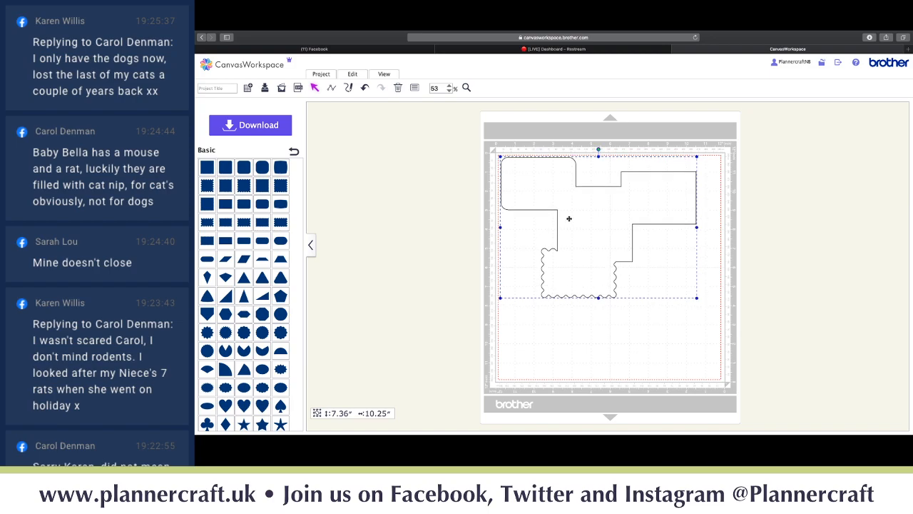
{"action": "key", "text": "ctrl+v"}
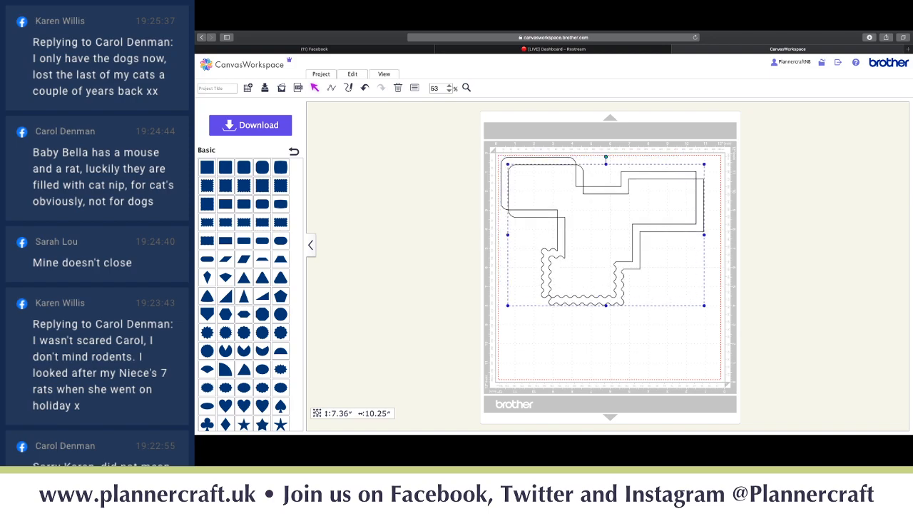
{"action": "left_click_drag", "start_coordinate": [576, 217], "coordinate": [572, 269]}
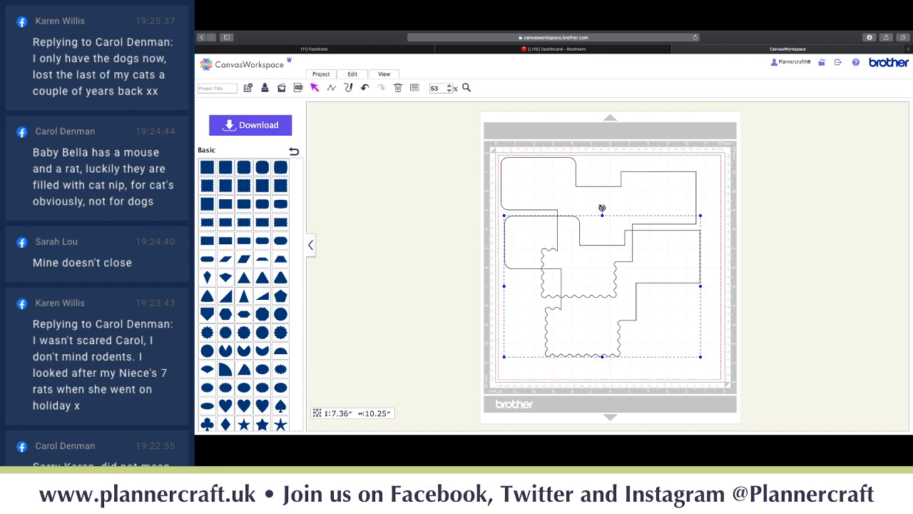
- Rotate the copy 180° and nudge it into an interlocking fit against the original
{"action": "left_click_drag", "start_coordinate": [602, 208], "coordinate": [609, 252]}
{"action": "left_click_drag", "start_coordinate": [602, 212], "coordinate": [625, 359]}
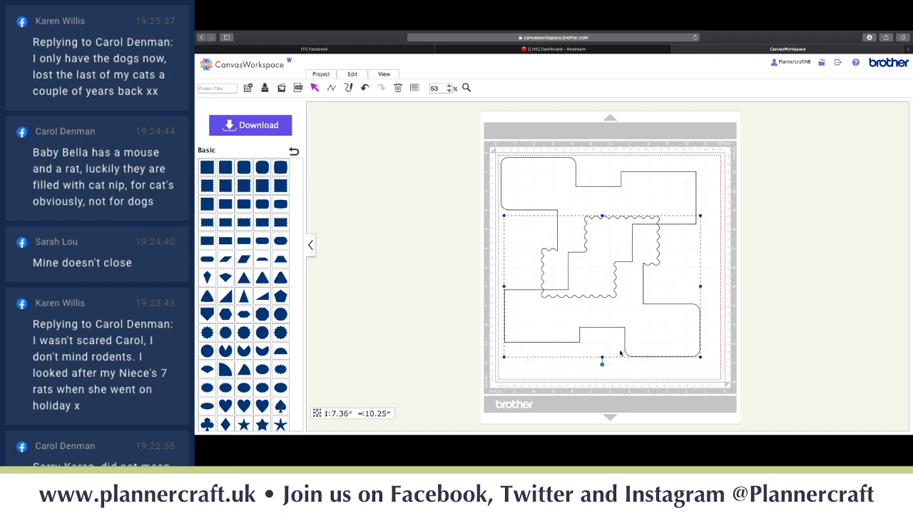
{"action": "mouse_move", "coordinate": [625, 290]}
{"action": "left_mouse_down"}
{"action": "mouse_move", "coordinate": [620, 246]}
{"action": "mouse_move", "coordinate": [621, 260]}
{"action": "left_mouse_up"}
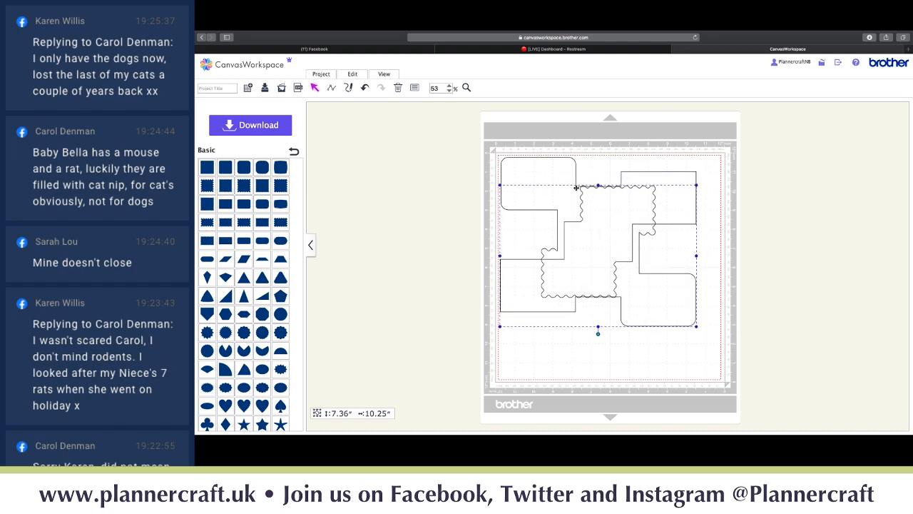
{"action": "key", "text": "Up"}
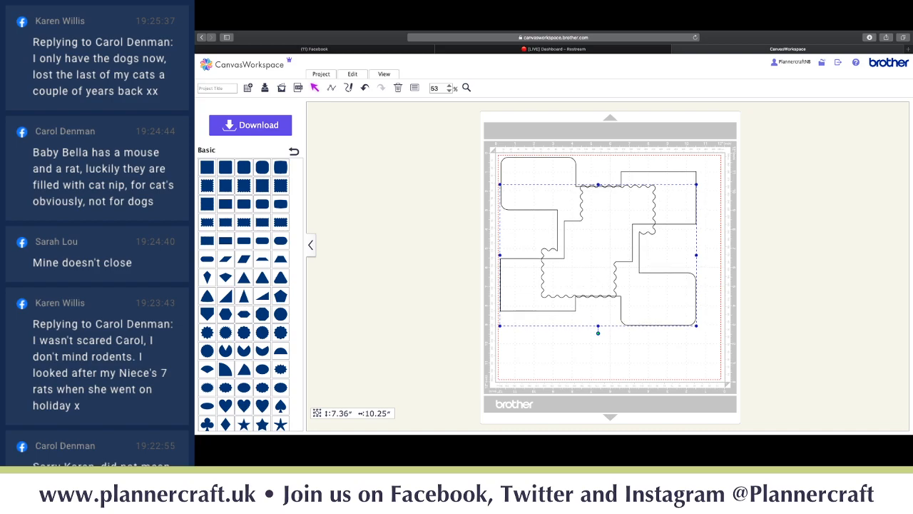
{"action": "left_click", "coordinate": [352, 75]}
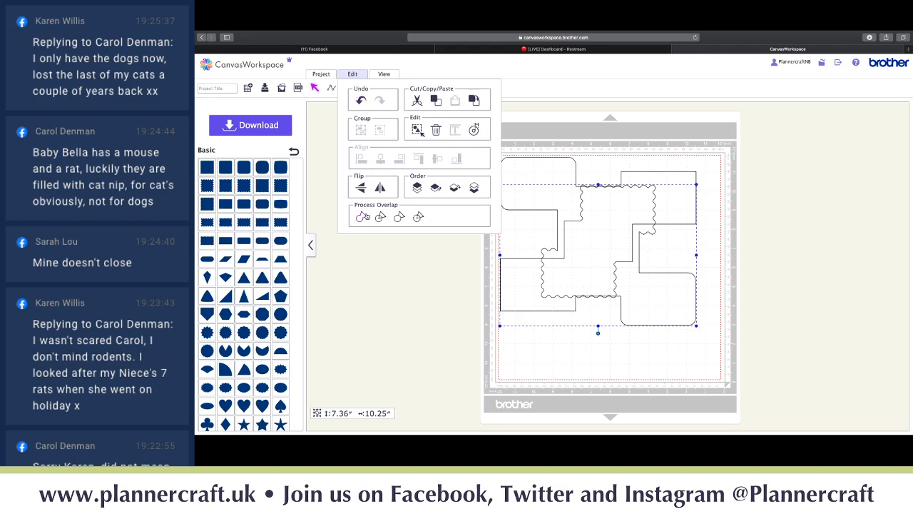
{"action": "left_click", "coordinate": [364, 214]}
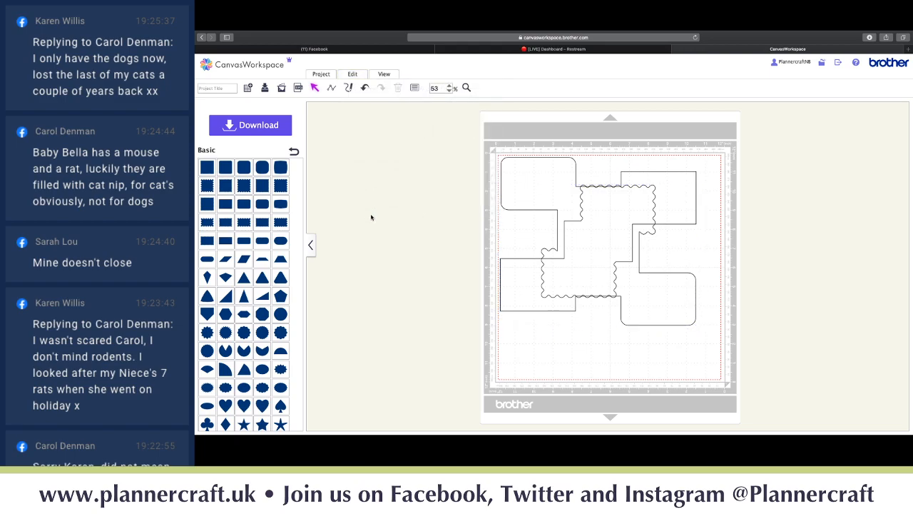
{"action": "left_click", "coordinate": [544, 236]}
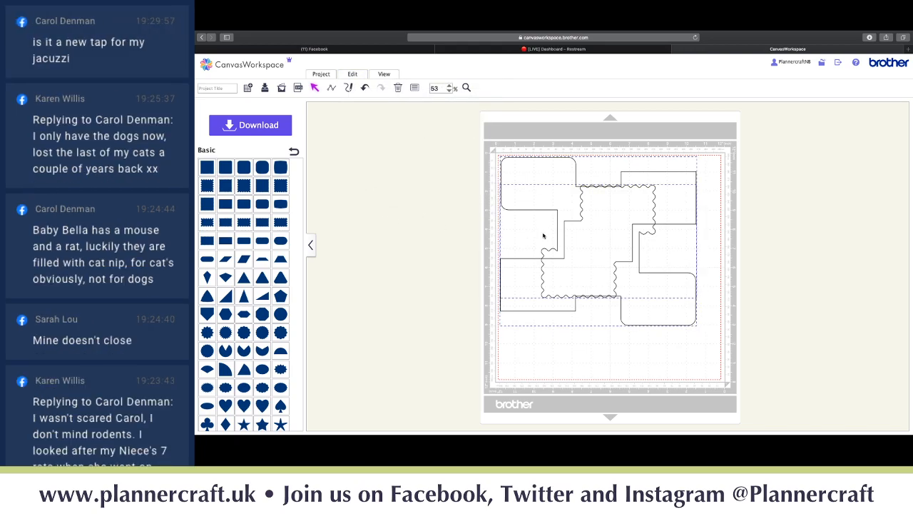
- Weld the two interlocking outlines into one shape, then delete it from the mat
{"action": "left_click", "coordinate": [352, 76]}
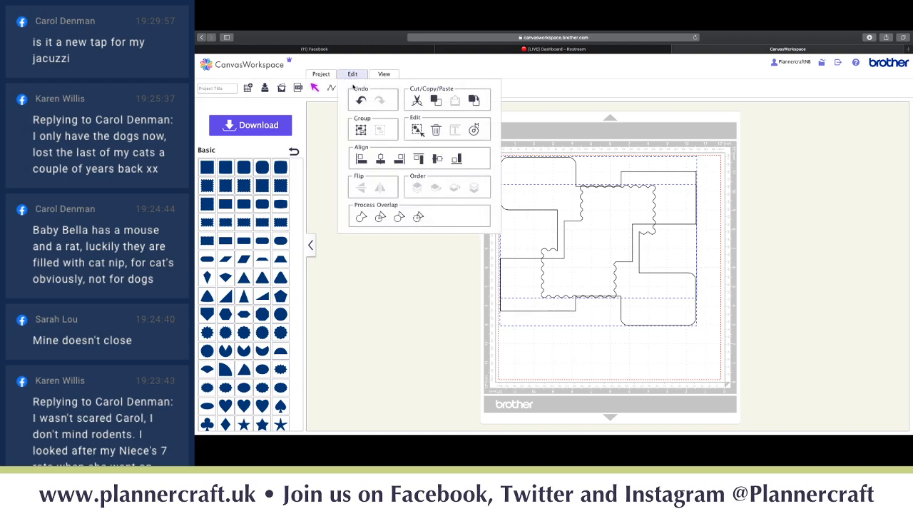
{"action": "left_click", "coordinate": [361, 219]}
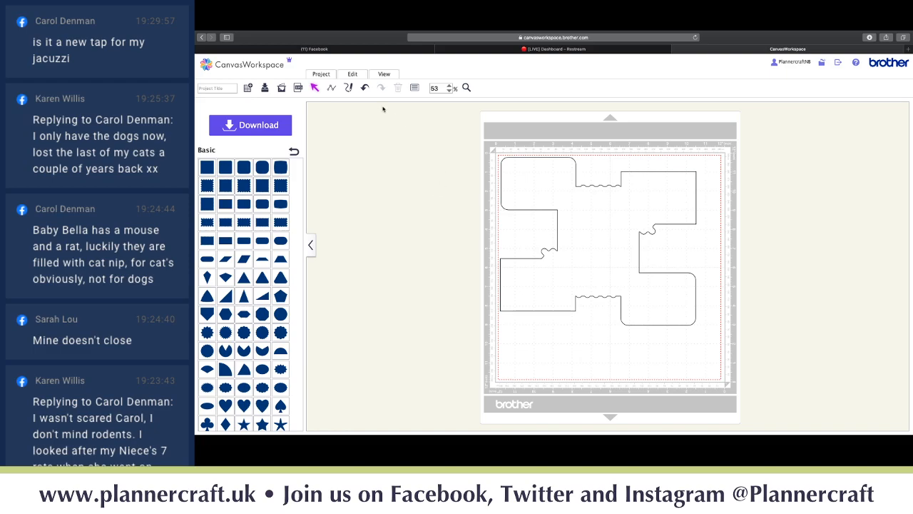
{"action": "left_click", "coordinate": [352, 75]}
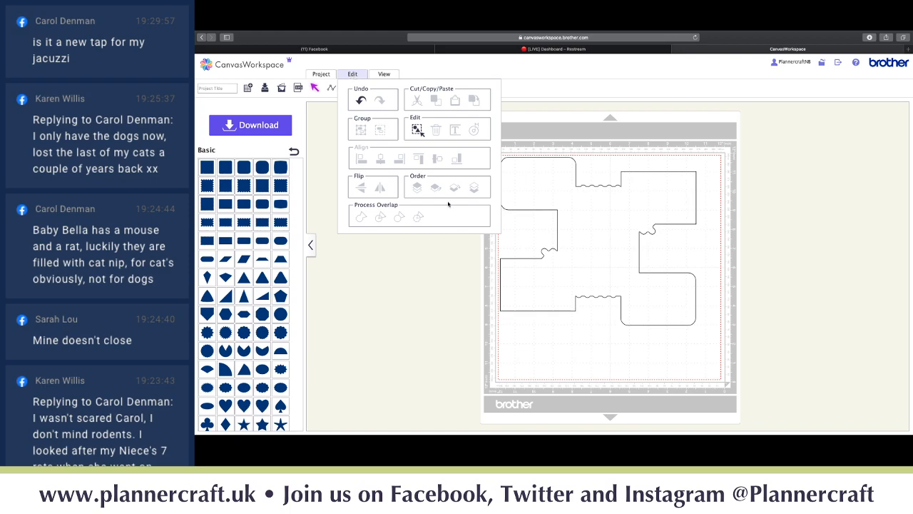
{"action": "left_click", "coordinate": [566, 247]}
{"action": "key", "text": "Delete"}
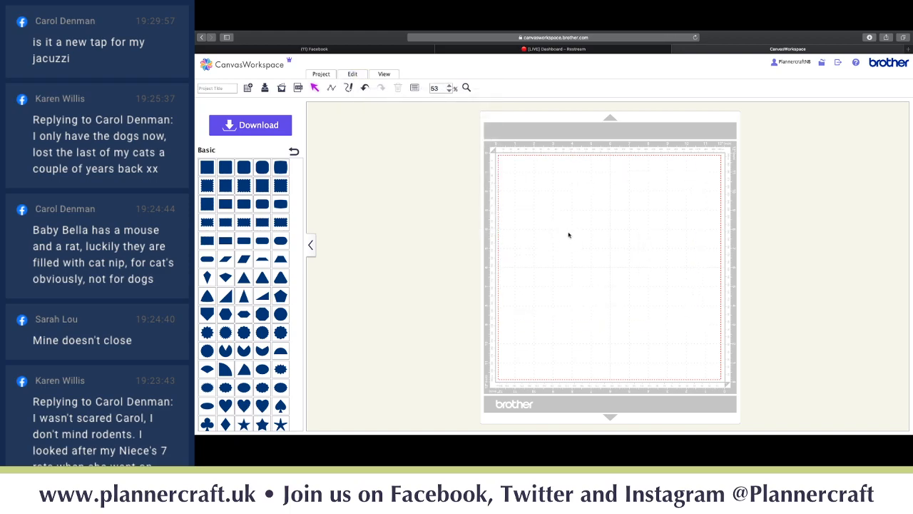
- Add a square, a parallelogram and a notched circle, moving the circle centre and the parallelogram upper right
{"action": "left_click", "coordinate": [206, 168]}
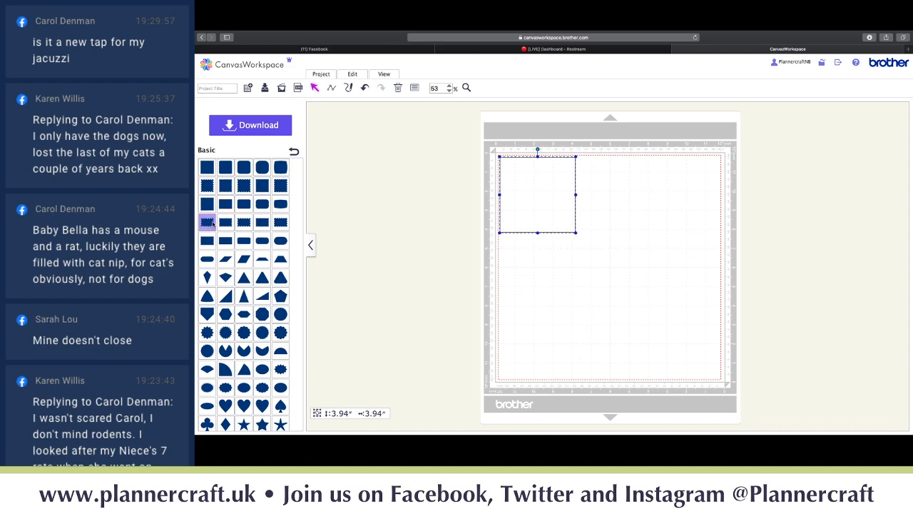
{"action": "left_click", "coordinate": [225, 258]}
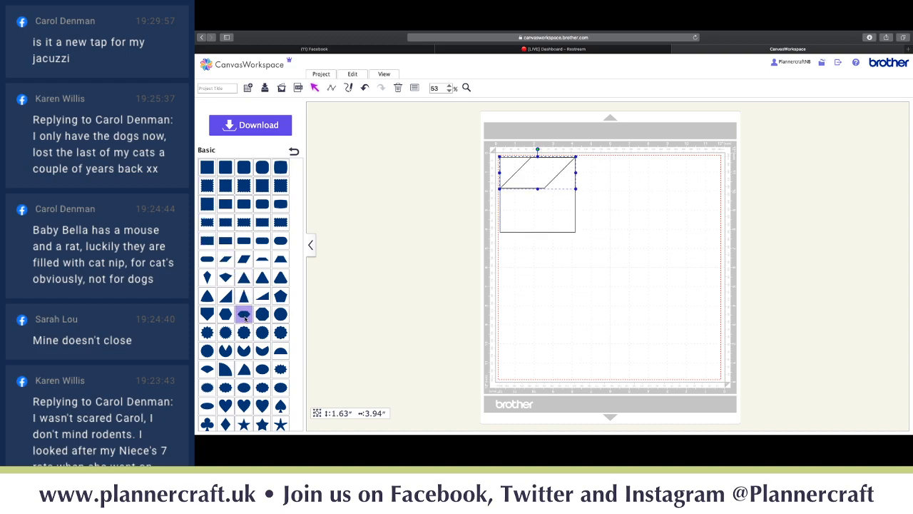
{"action": "left_click", "coordinate": [263, 351]}
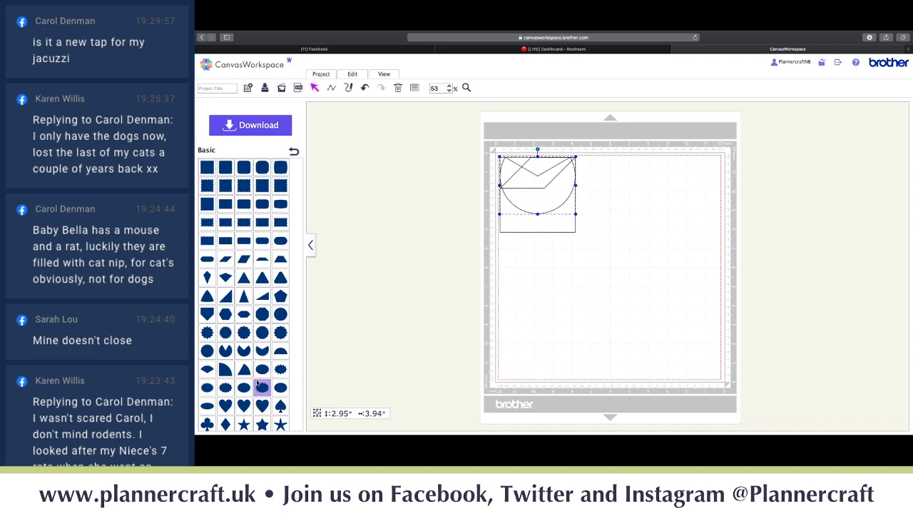
{"action": "left_click_drag", "start_coordinate": [531, 194], "coordinate": [608, 281]}
{"action": "left_click_drag", "start_coordinate": [533, 176], "coordinate": [659, 185]}
{"action": "mouse_move", "coordinate": [528, 198]}
{"action": "left_mouse_down"}
{"action": "mouse_move", "coordinate": [522, 234]}
{"action": "mouse_move", "coordinate": [534, 197]}
{"action": "left_mouse_up"}
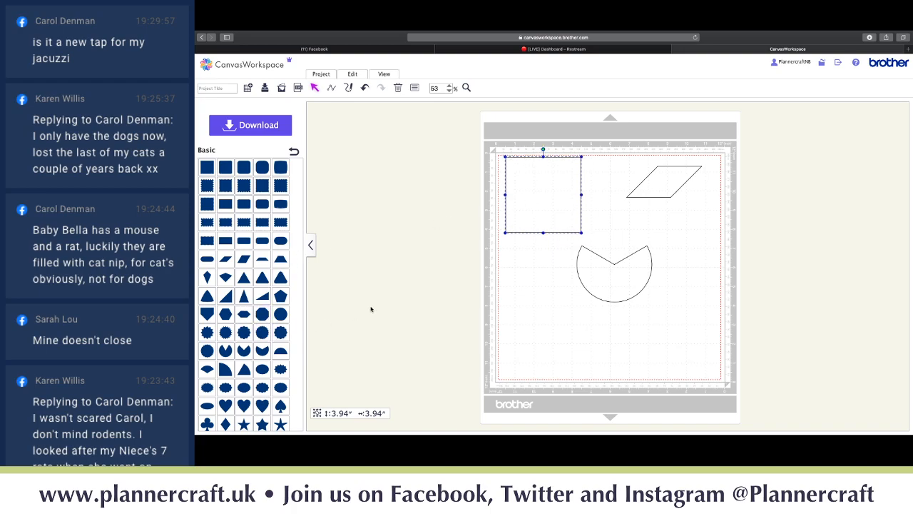
- Add a scalloped circle at the lower left and a right triangle at the lower right
{"action": "left_click", "coordinate": [244, 333]}
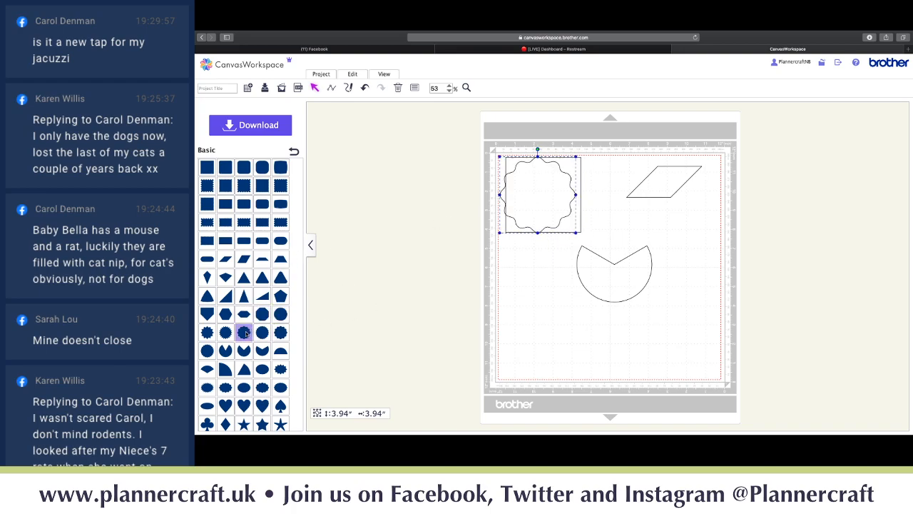
{"action": "left_click_drag", "start_coordinate": [528, 200], "coordinate": [531, 332]}
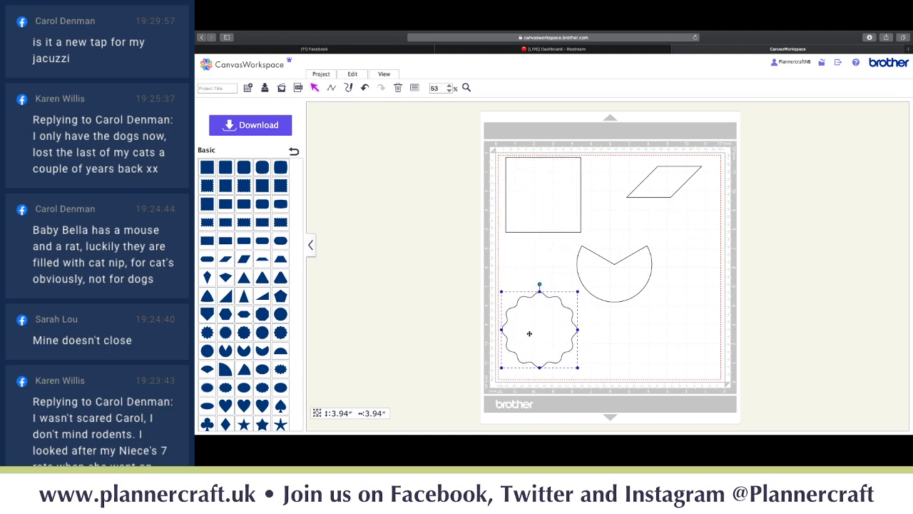
{"action": "left_click", "coordinate": [226, 296]}
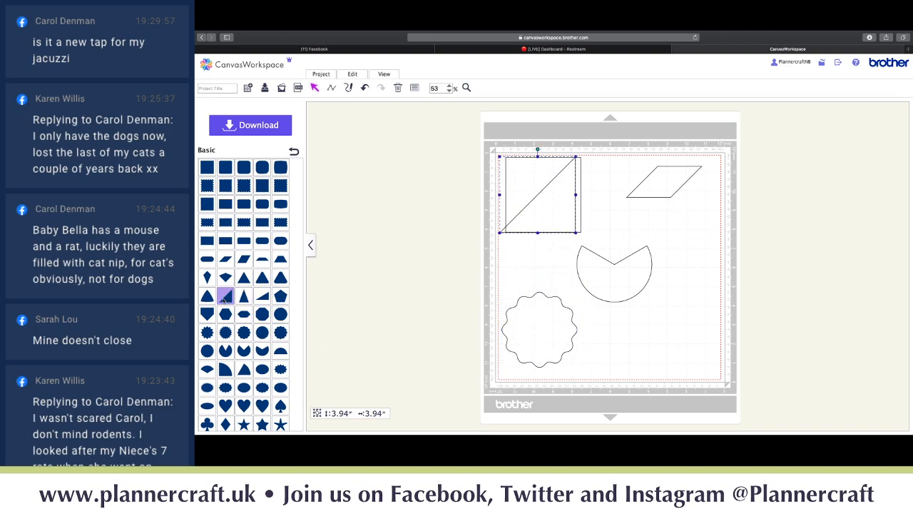
{"action": "left_click_drag", "start_coordinate": [564, 216], "coordinate": [697, 355]}
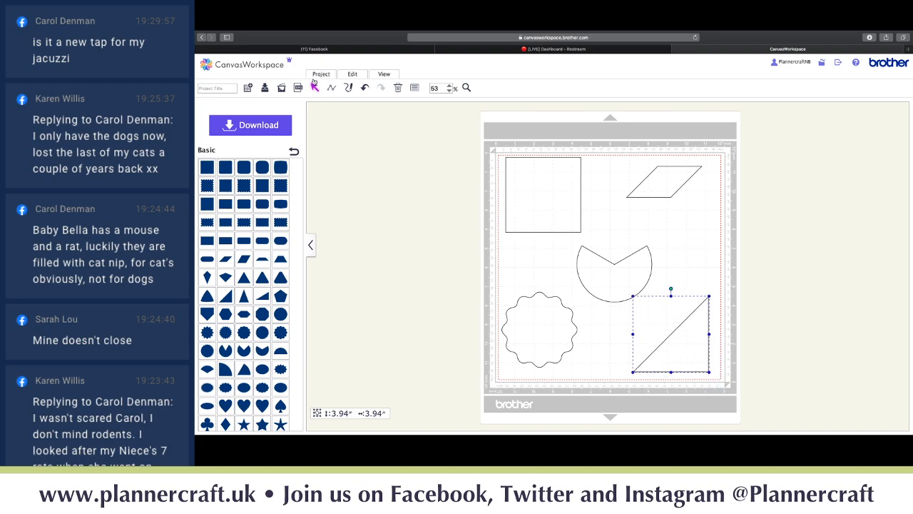
{"action": "left_click", "coordinate": [347, 75]}
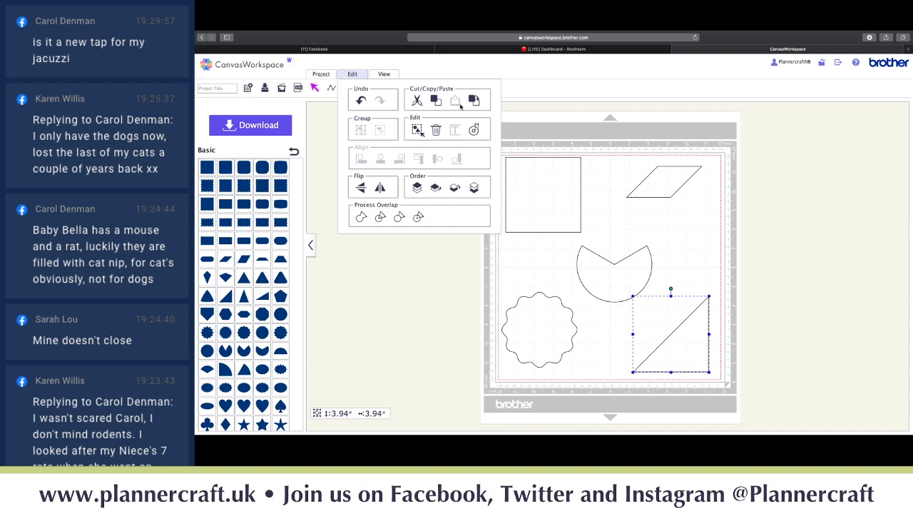
- Align the parallelogram right, try Align Middle with the triangle, then undo it
{"action": "left_click", "coordinate": [661, 185]}
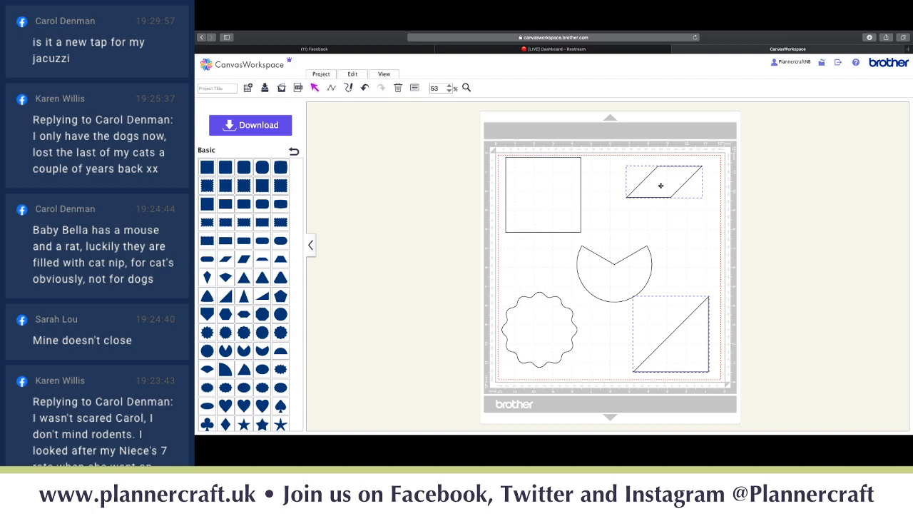
{"action": "left_click", "coordinate": [355, 76]}
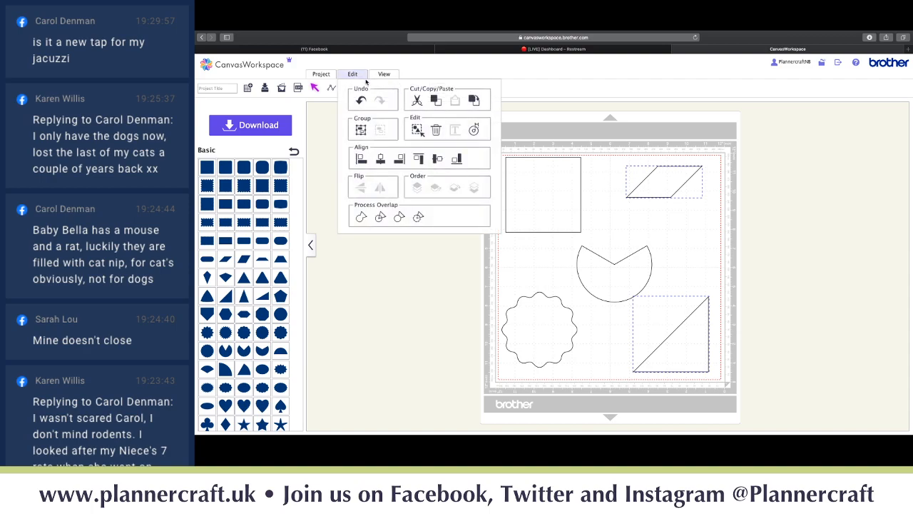
{"action": "left_click", "coordinate": [399, 160]}
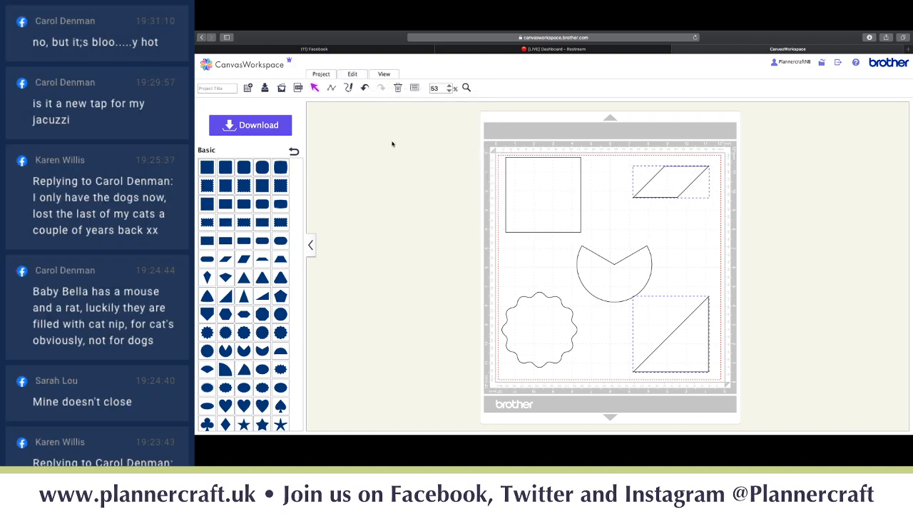
{"action": "left_click", "coordinate": [352, 74]}
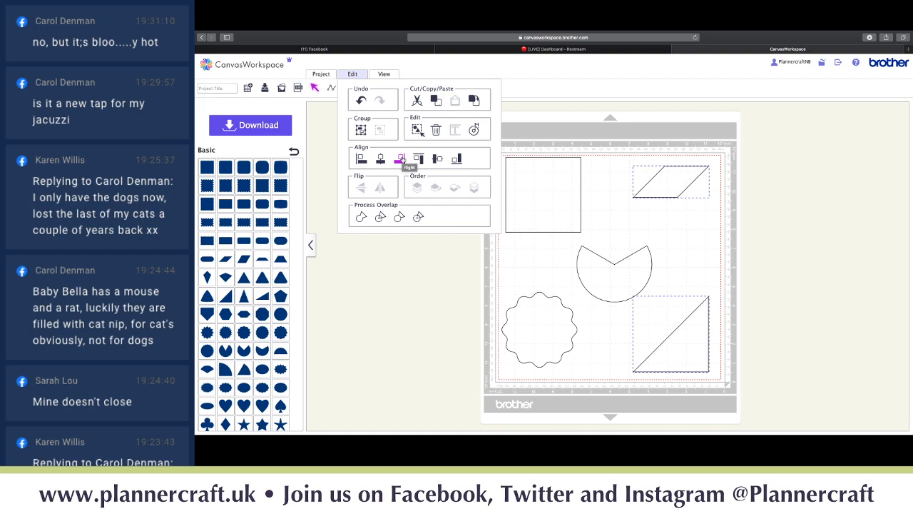
{"action": "left_click", "coordinate": [437, 160]}
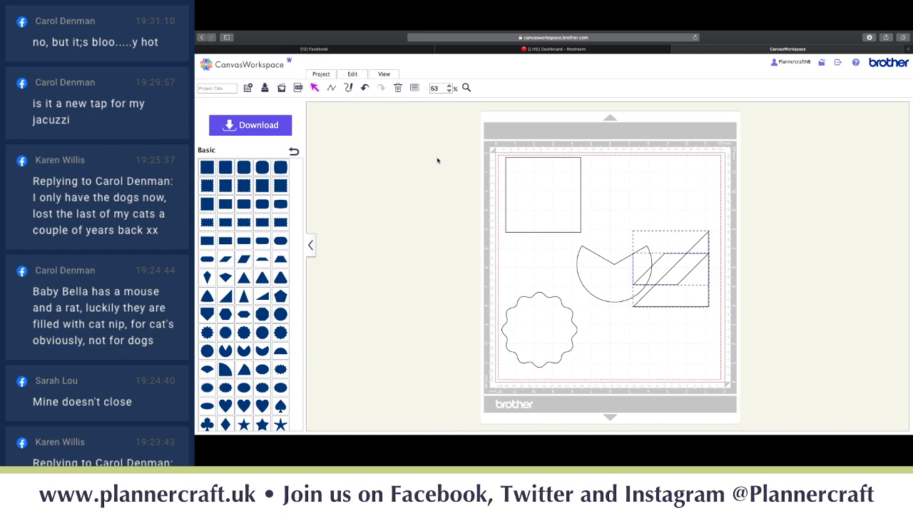
{"action": "key", "text": "ctrl+z"}
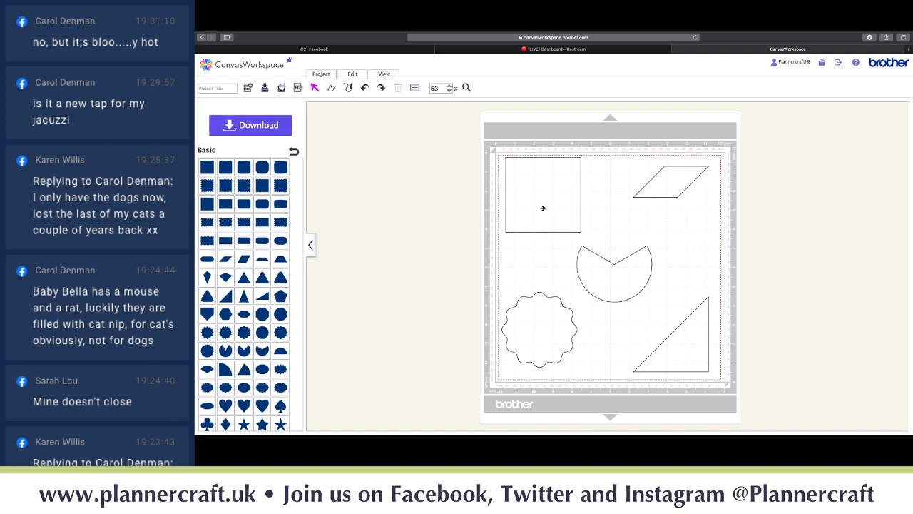
- Select all five shapes and align them along their top edges
{"action": "key", "text": "ctrl+a"}
{"action": "left_click", "coordinate": [352, 75]}
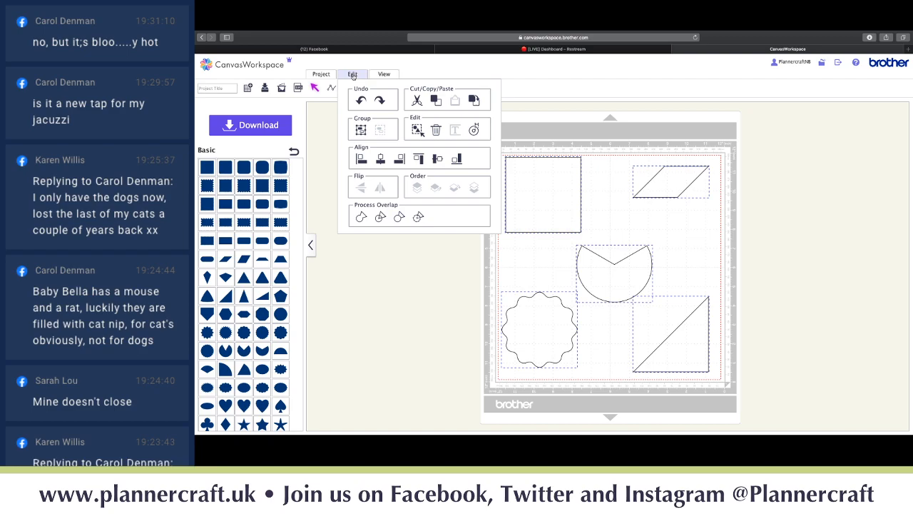
{"action": "left_click", "coordinate": [422, 160]}
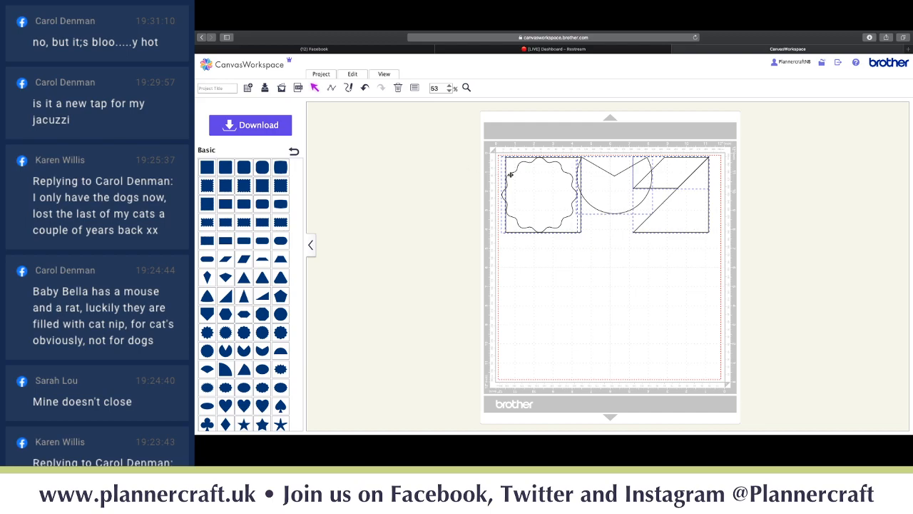
- Rearrange the shapes: square top-left, parallelogram above the triangle, scalloped circle and pac-man below
{"action": "left_click_drag", "start_coordinate": [522, 177], "coordinate": [546, 303]}
{"action": "left_click", "coordinate": [540, 292]}
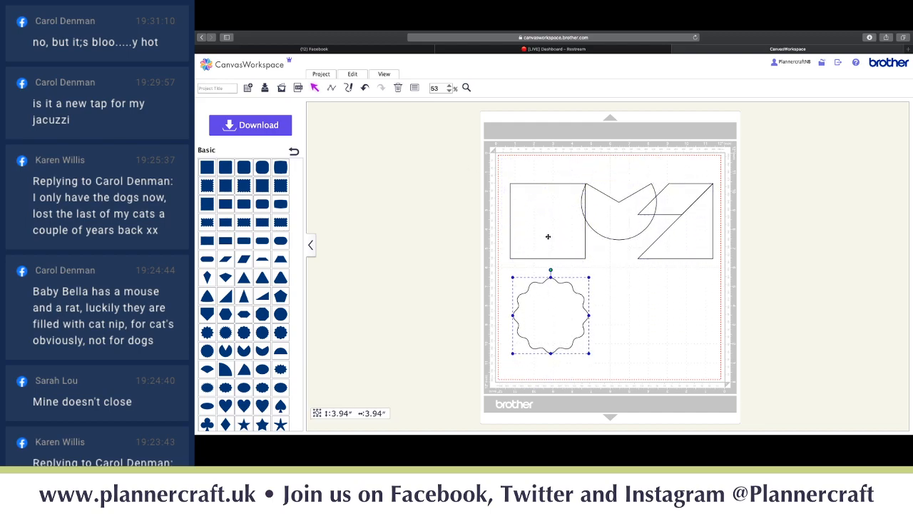
{"action": "left_click_drag", "start_coordinate": [547, 236], "coordinate": [538, 210]}
{"action": "left_click_drag", "start_coordinate": [637, 232], "coordinate": [663, 342]}
{"action": "left_click_drag", "start_coordinate": [673, 209], "coordinate": [618, 186]}
{"action": "left_click_drag", "start_coordinate": [687, 244], "coordinate": [663, 248]}
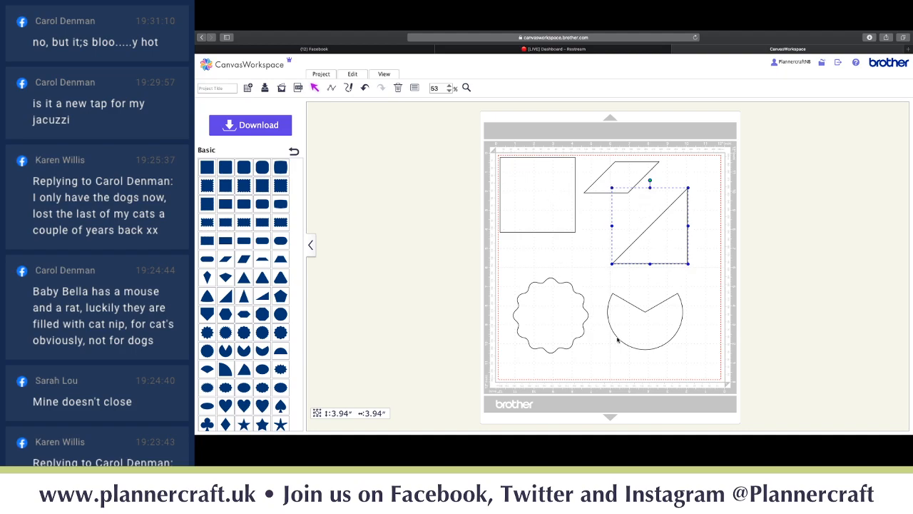
{"action": "left_click", "coordinate": [352, 75]}
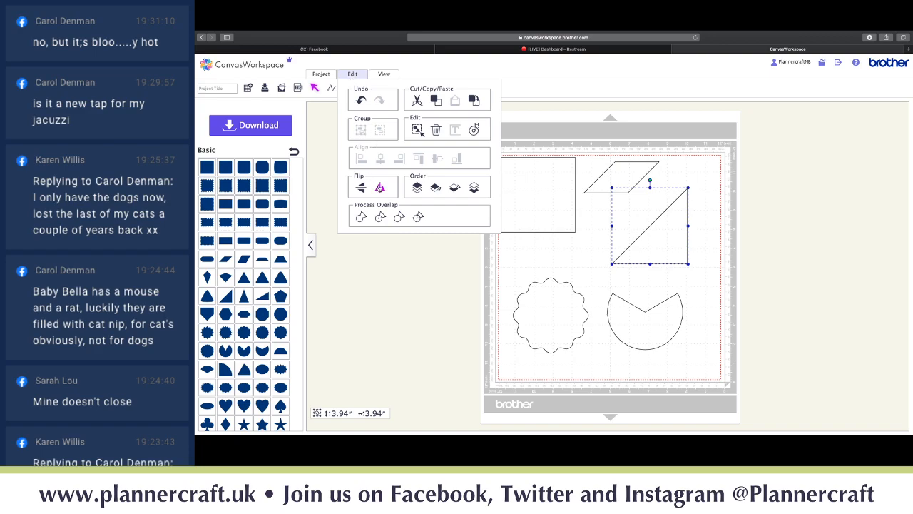
{"action": "left_click", "coordinate": [380, 189]}
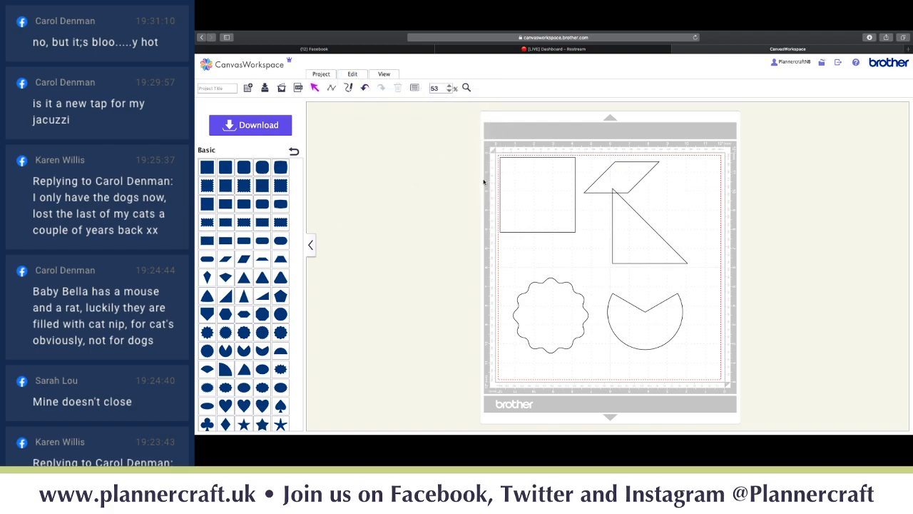
{"action": "left_click", "coordinate": [641, 229]}
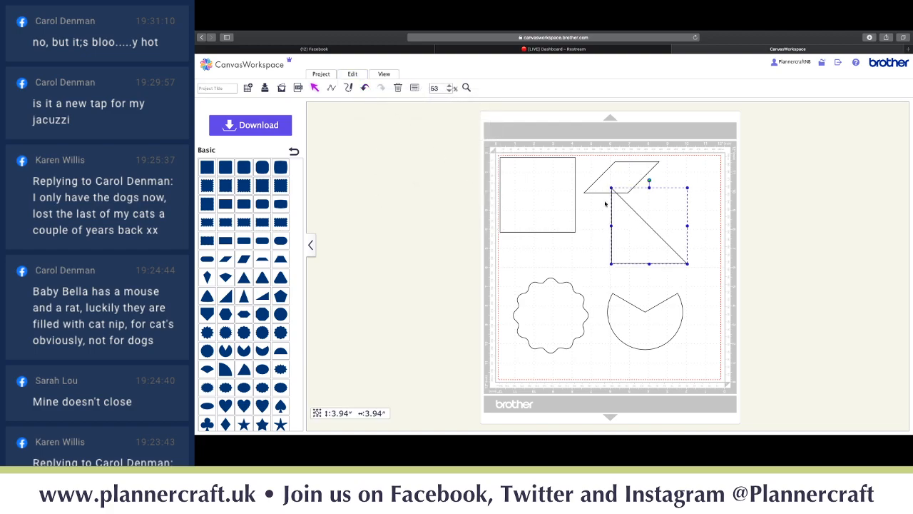
{"action": "left_click", "coordinate": [352, 74]}
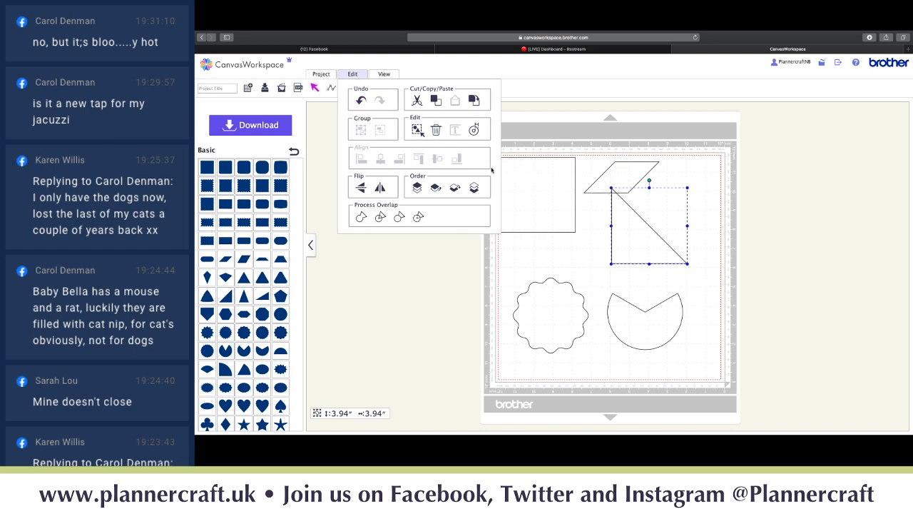
{"action": "left_click", "coordinate": [380, 188]}
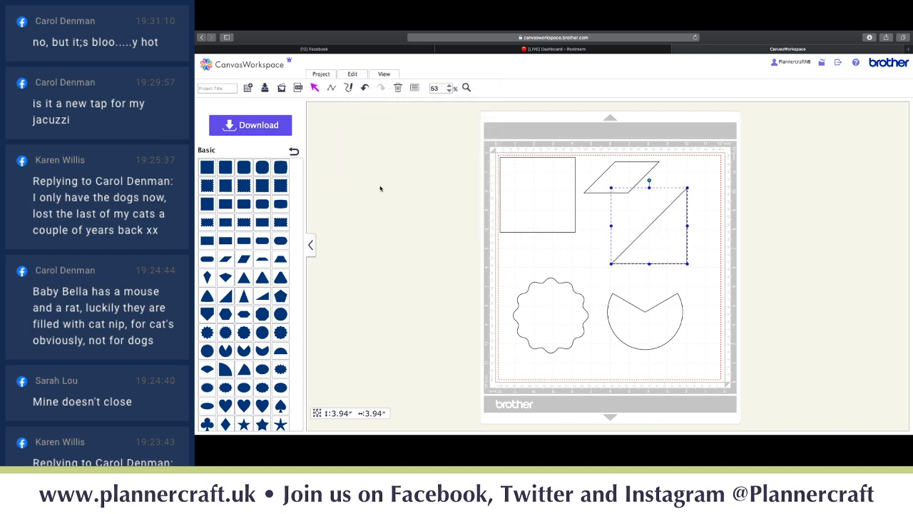
{"action": "left_click", "coordinate": [358, 75]}
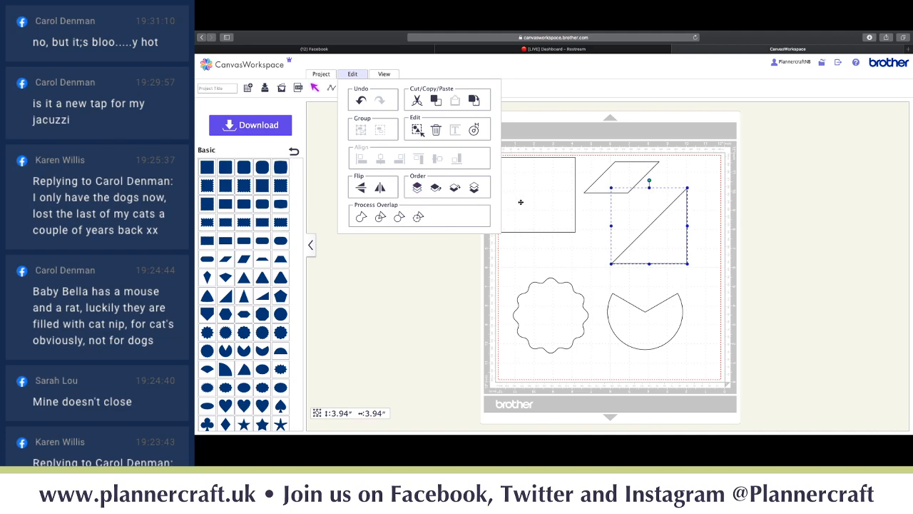
{"action": "left_click_drag", "start_coordinate": [662, 227], "coordinate": [550, 197]}
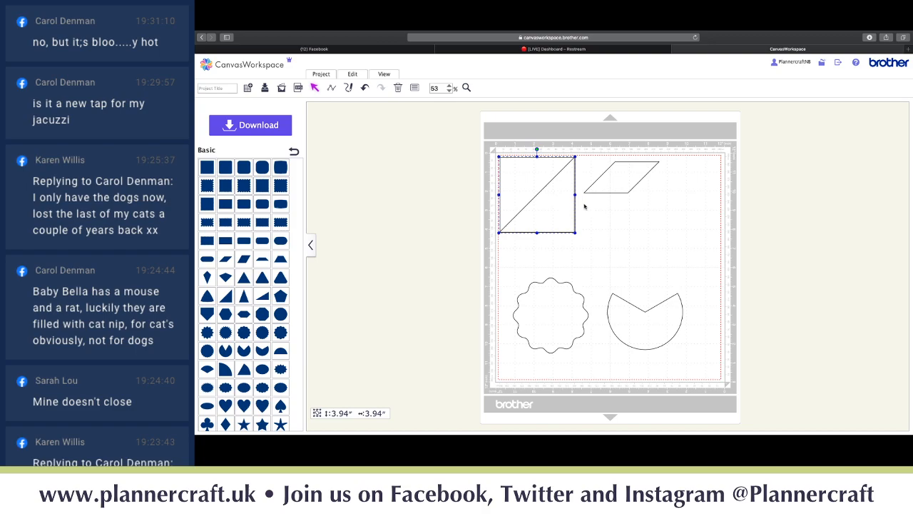
- Stack the parallelogram over the square and triangle, and overlap the pac-man on the scalloped circle
{"action": "left_click_drag", "start_coordinate": [608, 187], "coordinate": [525, 196]}
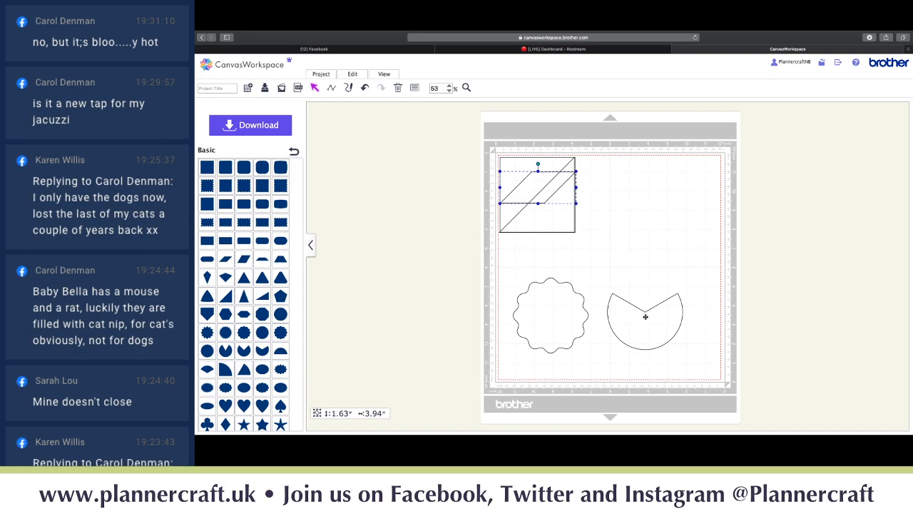
{"action": "left_click_drag", "start_coordinate": [647, 317], "coordinate": [550, 317]}
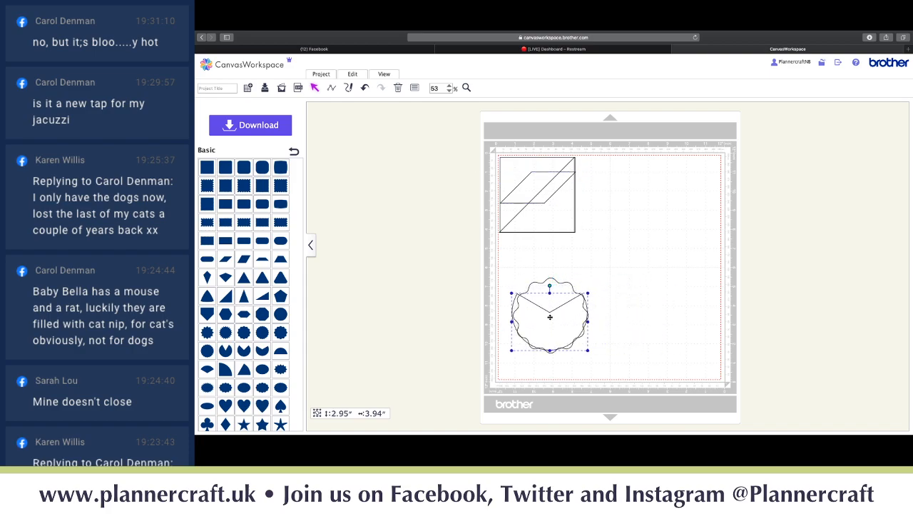
{"action": "left_click", "coordinate": [555, 288]}
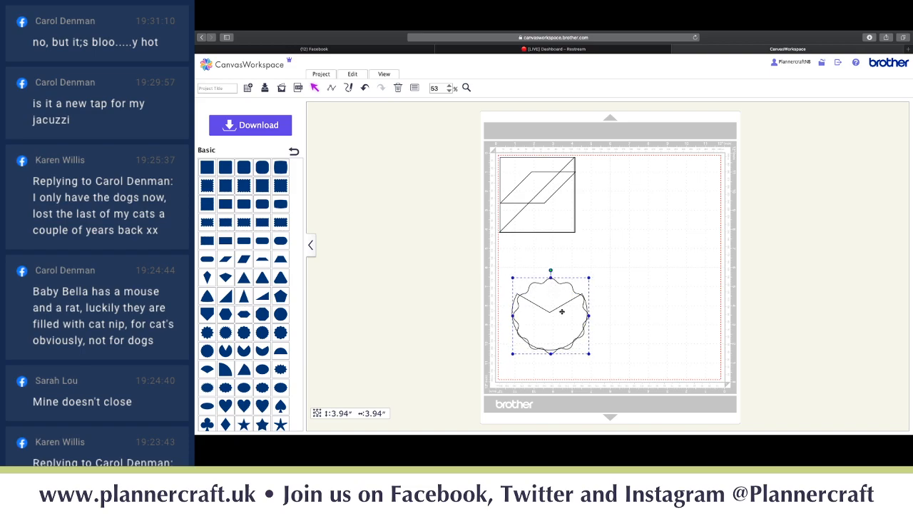
{"action": "double_click", "coordinate": [564, 315]}
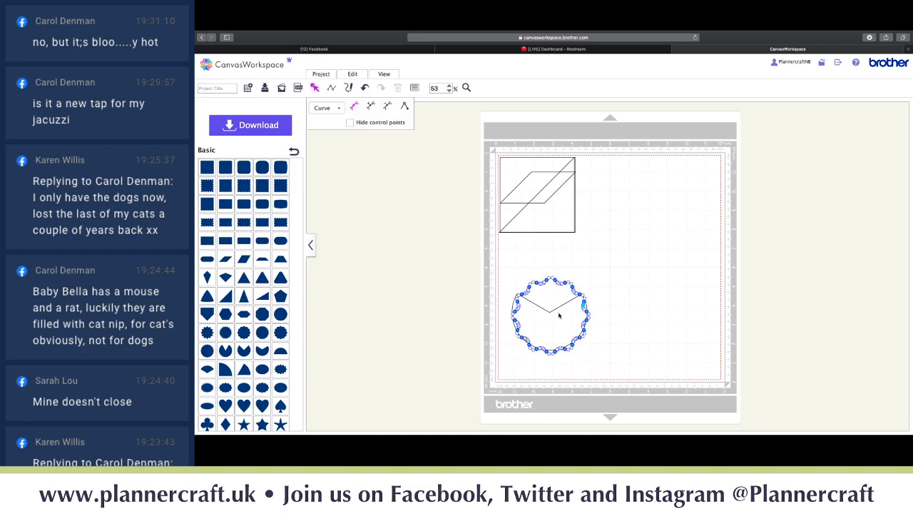
{"action": "left_click", "coordinate": [559, 315]}
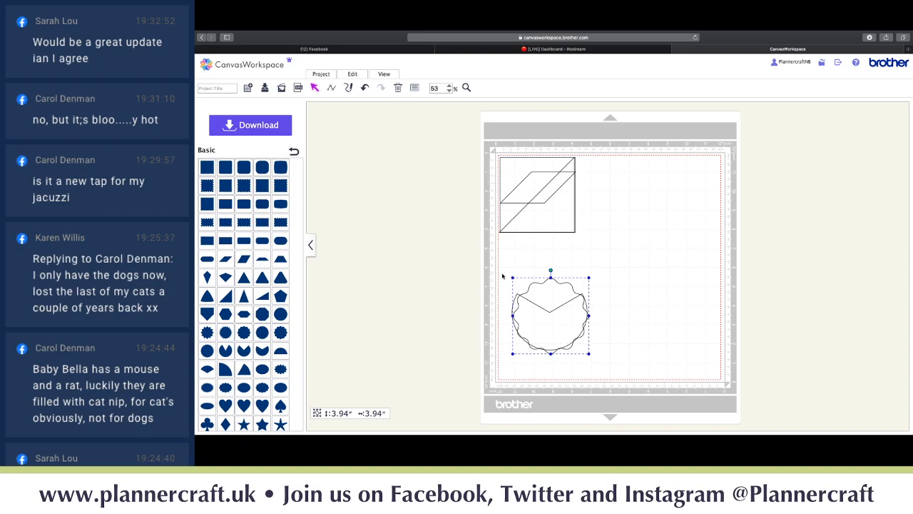
{"action": "left_click_drag", "start_coordinate": [504, 271], "coordinate": [599, 364]}
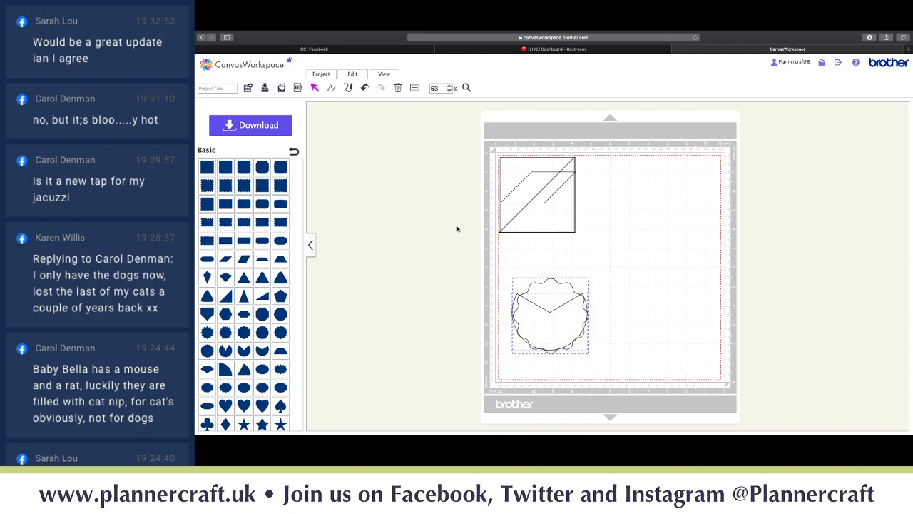
- Change the scalloped circle's stacking order with Edit > Order
{"action": "left_click", "coordinate": [349, 74]}
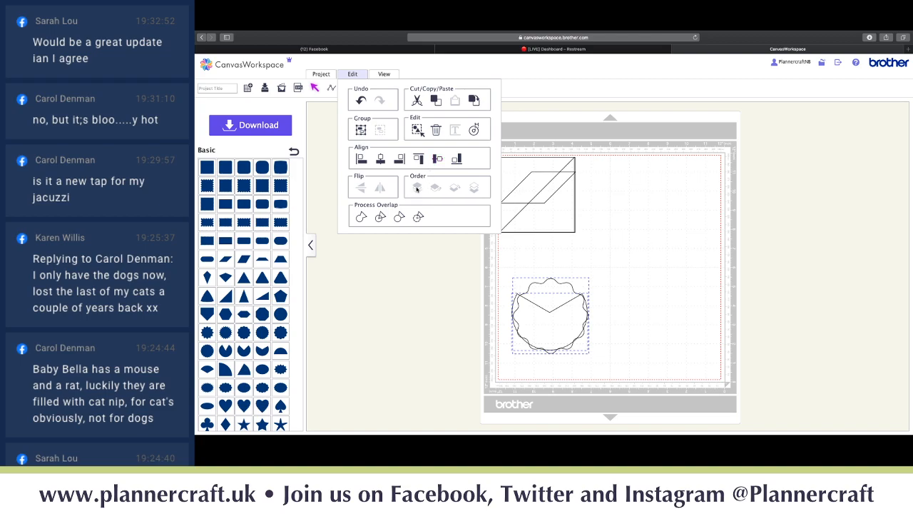
{"action": "left_click", "coordinate": [548, 230]}
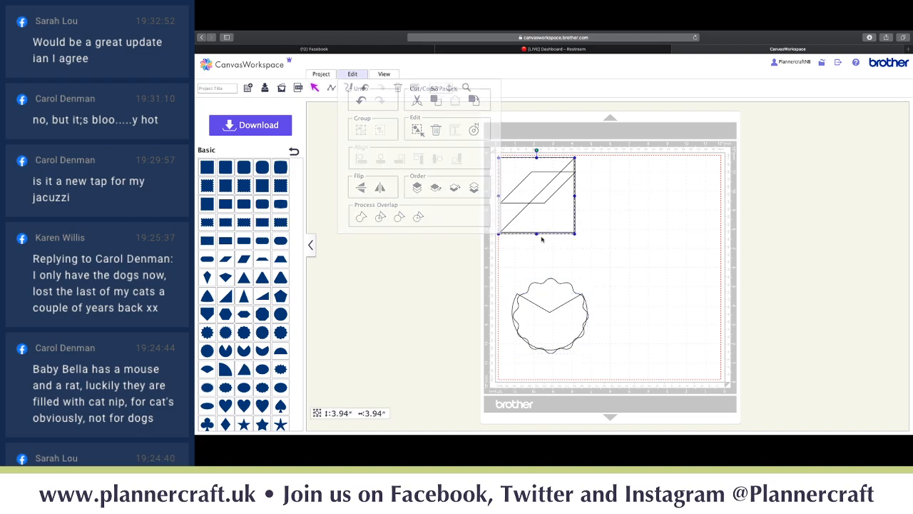
{"action": "left_click", "coordinate": [539, 314]}
{"action": "left_click", "coordinate": [350, 75]}
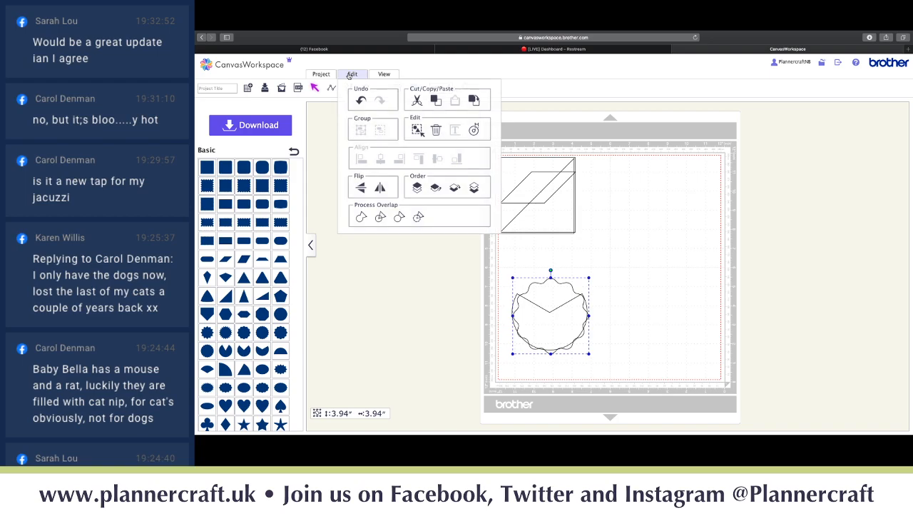
{"action": "left_click", "coordinate": [456, 188]}
- Move the pac-man shape back out to the lower right
{"action": "left_click", "coordinate": [529, 309]}
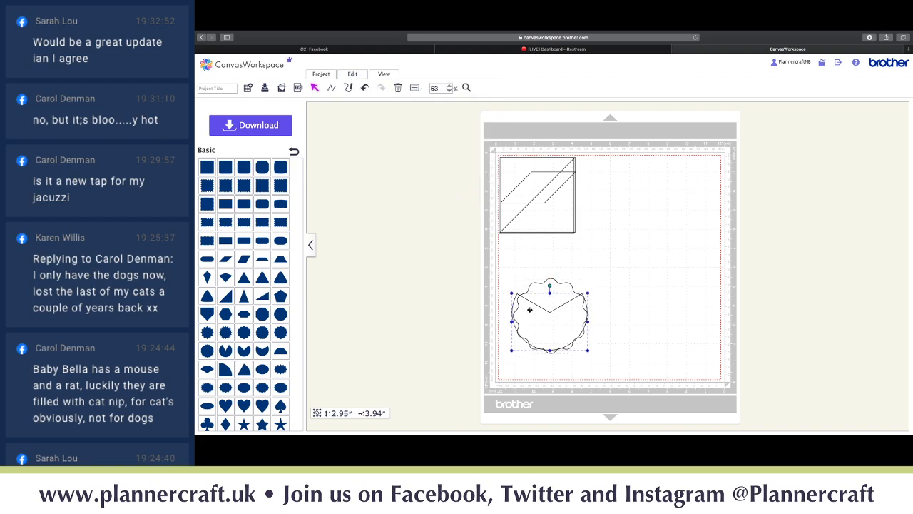
{"action": "left_click_drag", "start_coordinate": [529, 309], "coordinate": [643, 311]}
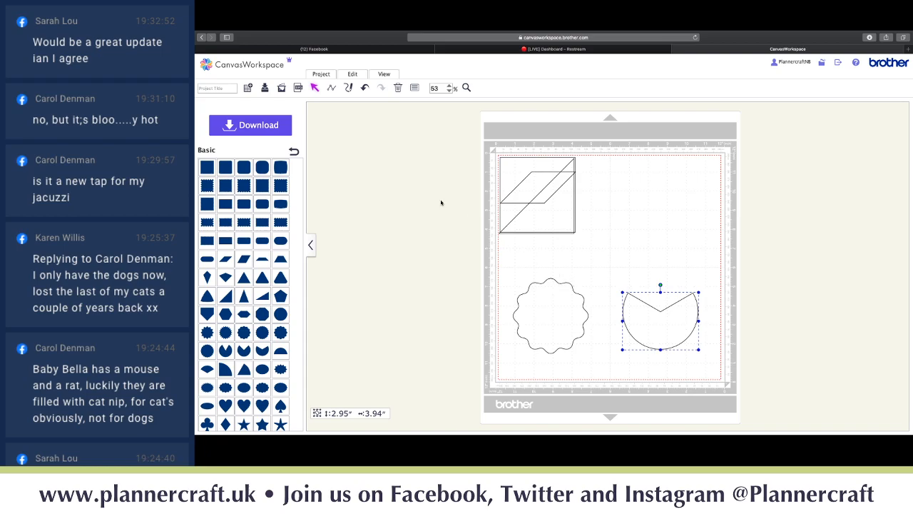
{"action": "left_click", "coordinate": [352, 74]}
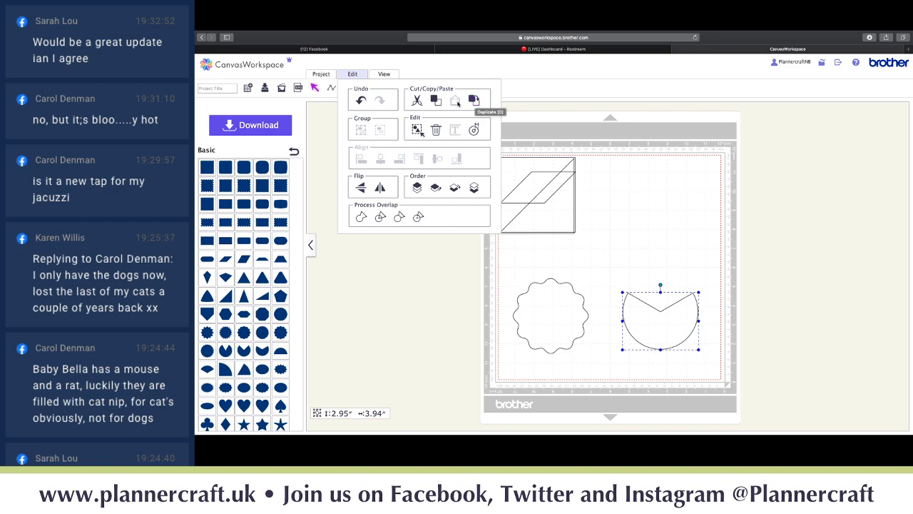
- Duplicate the cut-circle shape with Copy and Paste and place the copy at the upper right
{"action": "left_click", "coordinate": [436, 101]}
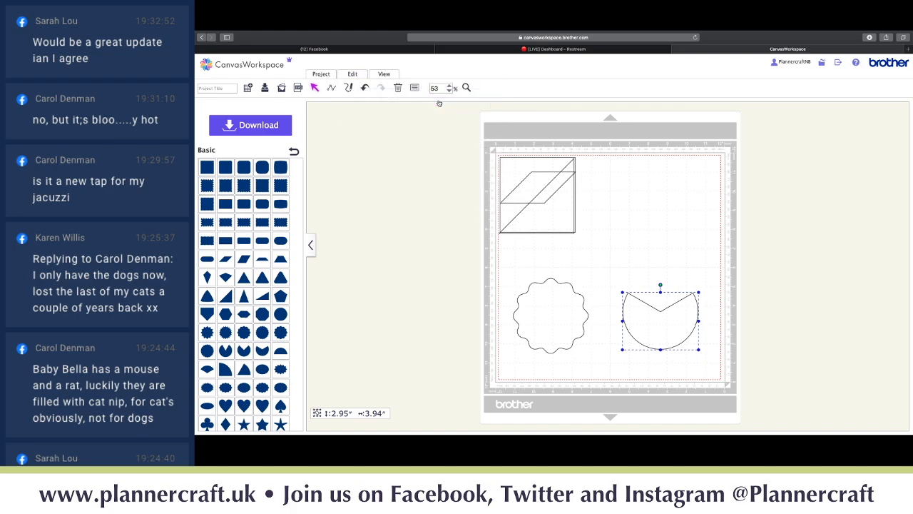
{"action": "left_click", "coordinate": [357, 76]}
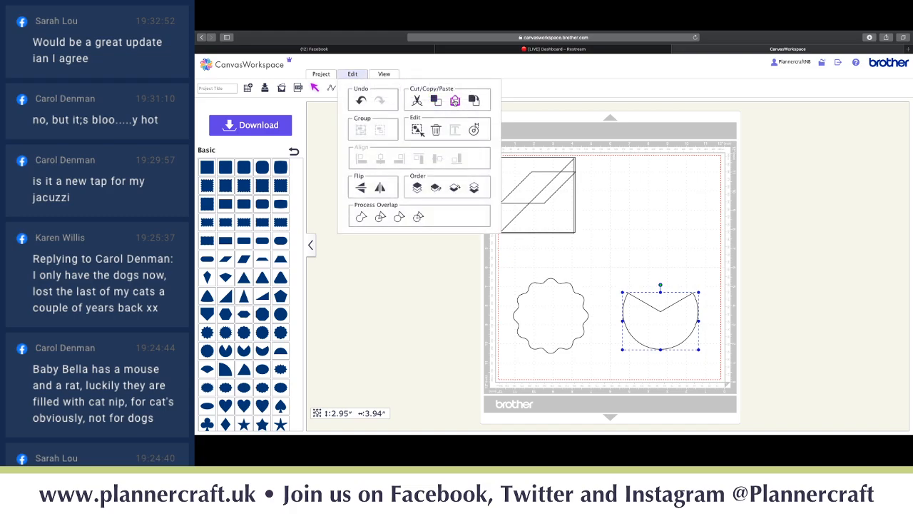
{"action": "left_click", "coordinate": [455, 101]}
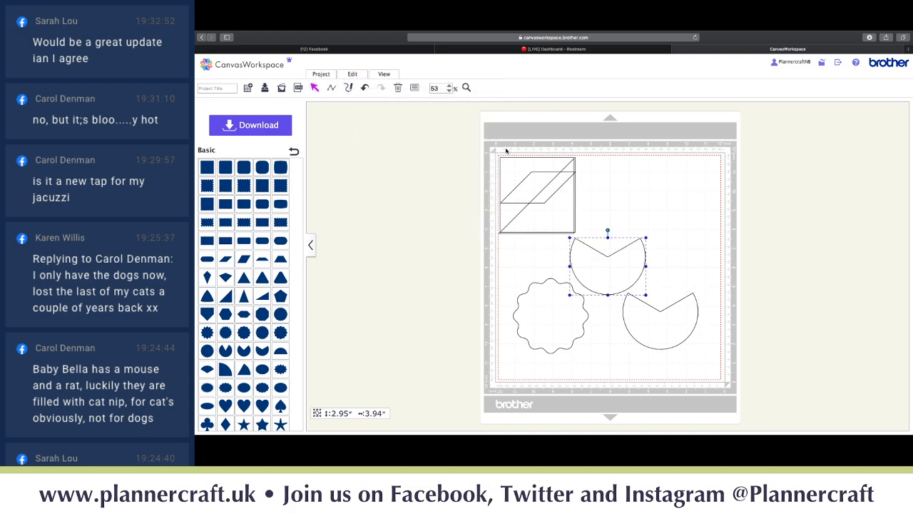
{"action": "left_click_drag", "start_coordinate": [603, 274], "coordinate": [668, 197]}
- Move the parallelogram and the triangle out of the square
{"action": "left_click_drag", "start_coordinate": [530, 199], "coordinate": [655, 257]}
{"action": "left_click_drag", "start_coordinate": [553, 211], "coordinate": [583, 238]}
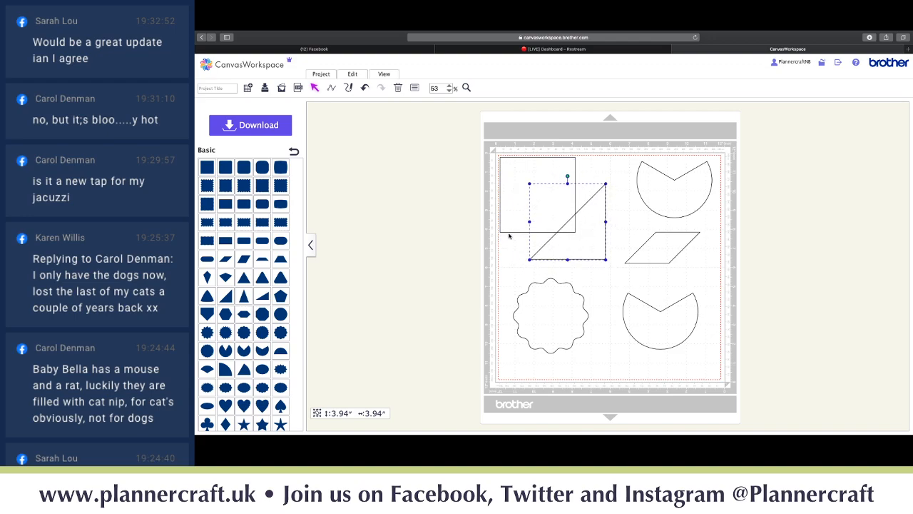
{"action": "left_click", "coordinate": [361, 74]}
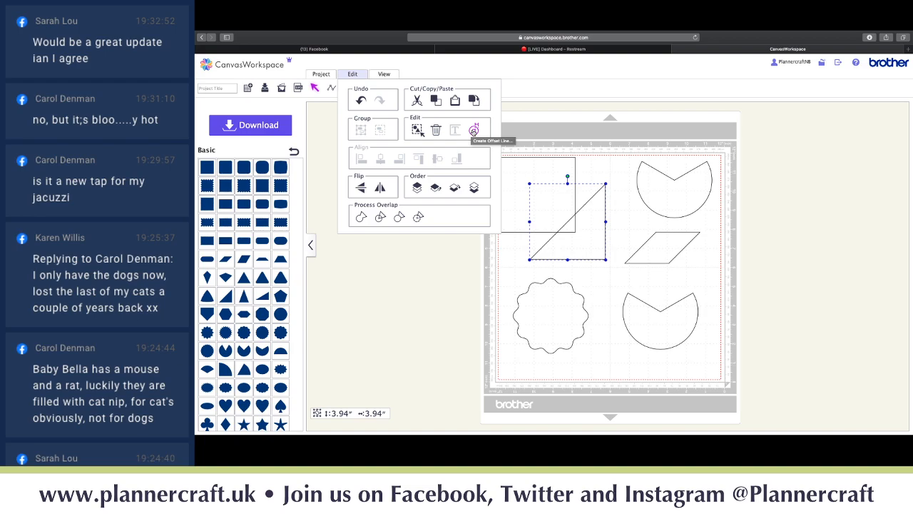
- Add a rounded offset line 0.48 inches outside the triangle, setting the original triangle as a drawing line
{"action": "left_click", "coordinate": [474, 130]}
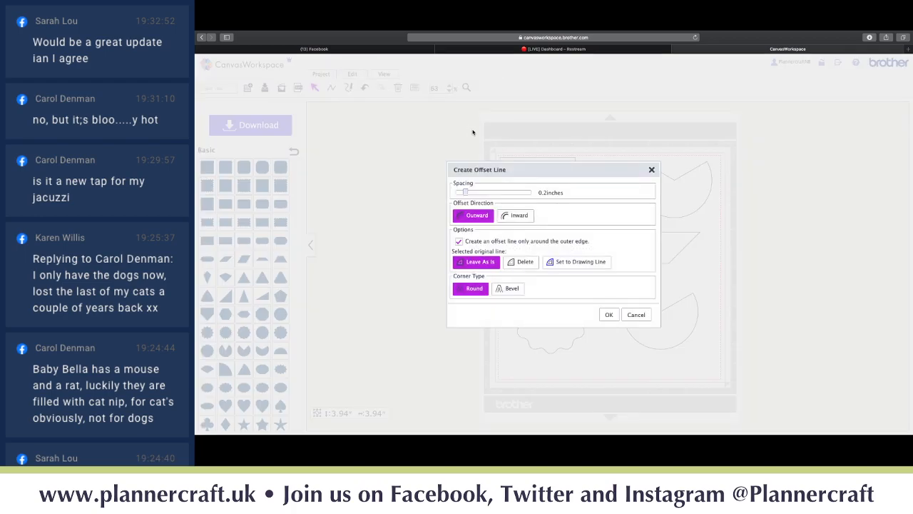
{"action": "left_click_drag", "start_coordinate": [466, 191], "coordinate": [483, 193]}
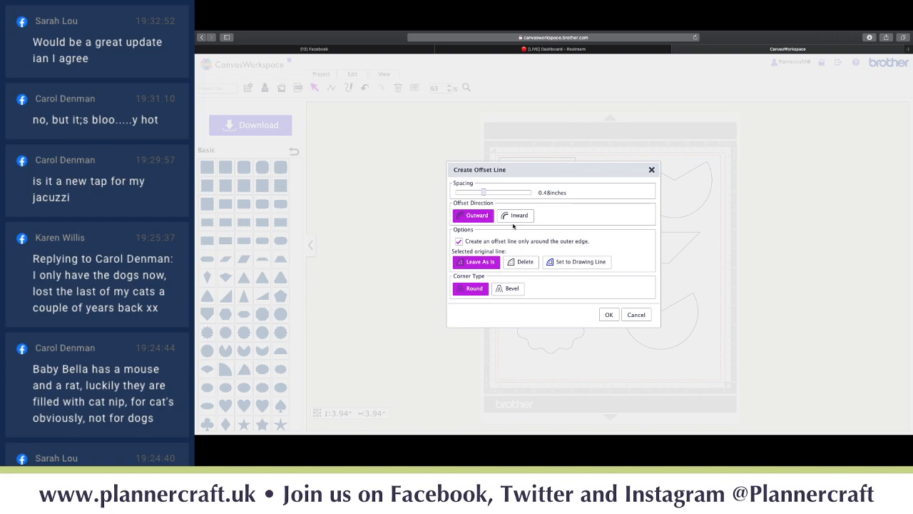
{"action": "left_click", "coordinate": [577, 263]}
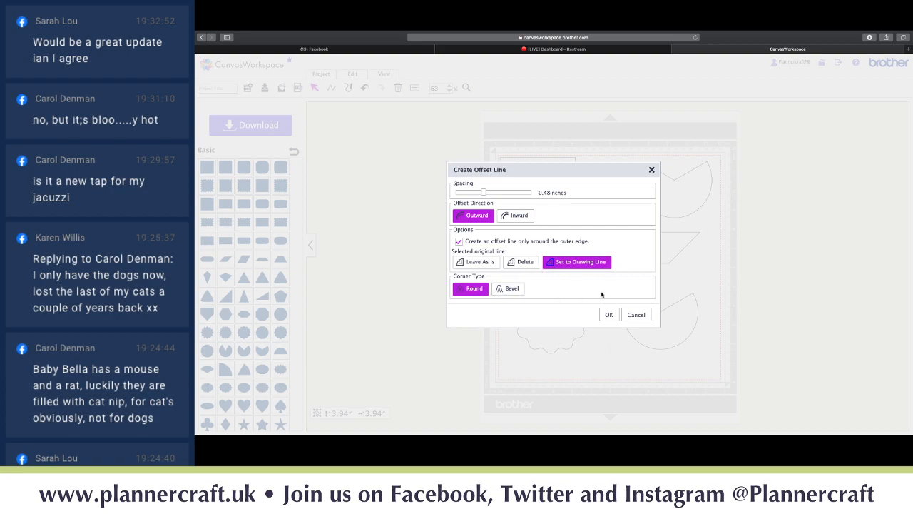
{"action": "left_click", "coordinate": [609, 315]}
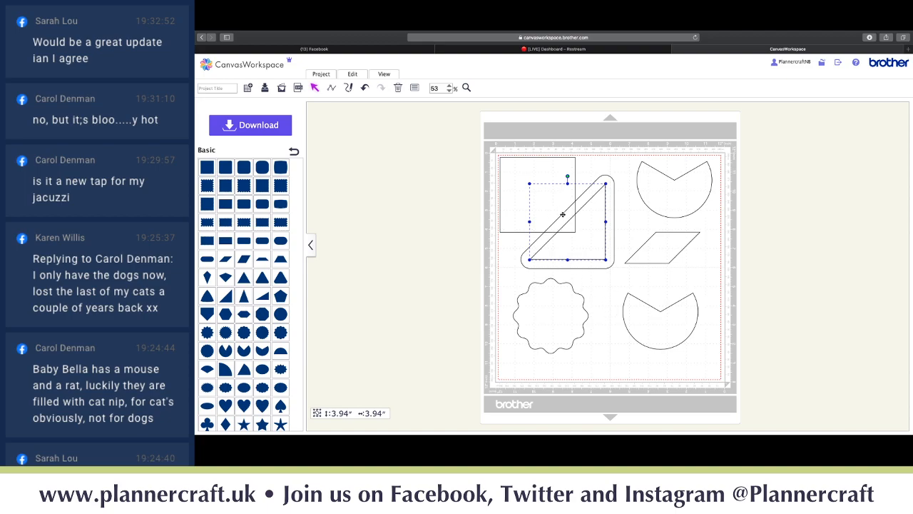
{"action": "left_click", "coordinate": [616, 244]}
{"action": "left_click", "coordinate": [622, 241]}
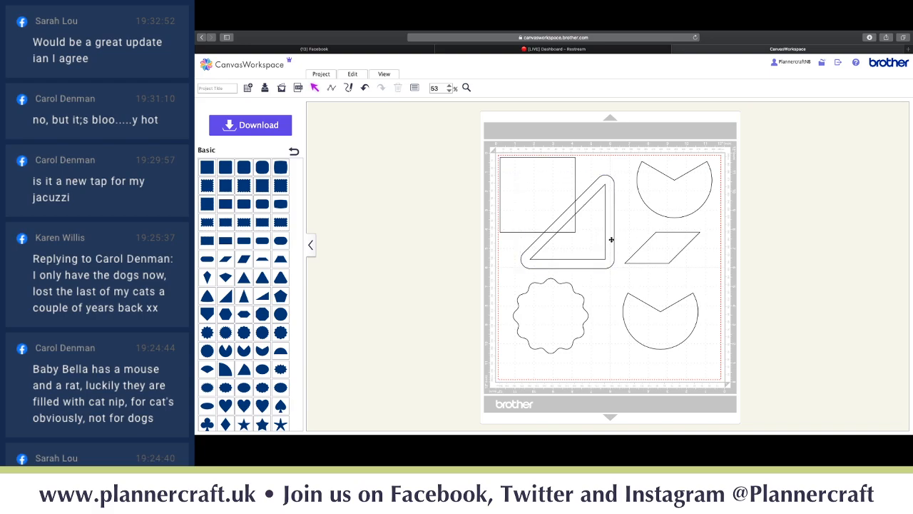
- Show the offset outline's editable nodes, then leave node editing
{"action": "left_click", "coordinate": [605, 240]}
{"action": "double_click", "coordinate": [605, 241]}
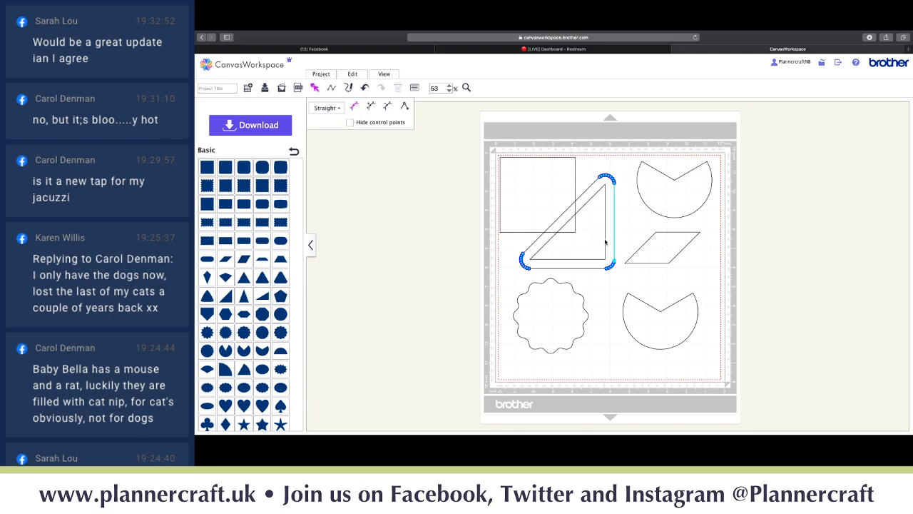
{"action": "left_click", "coordinate": [605, 241]}
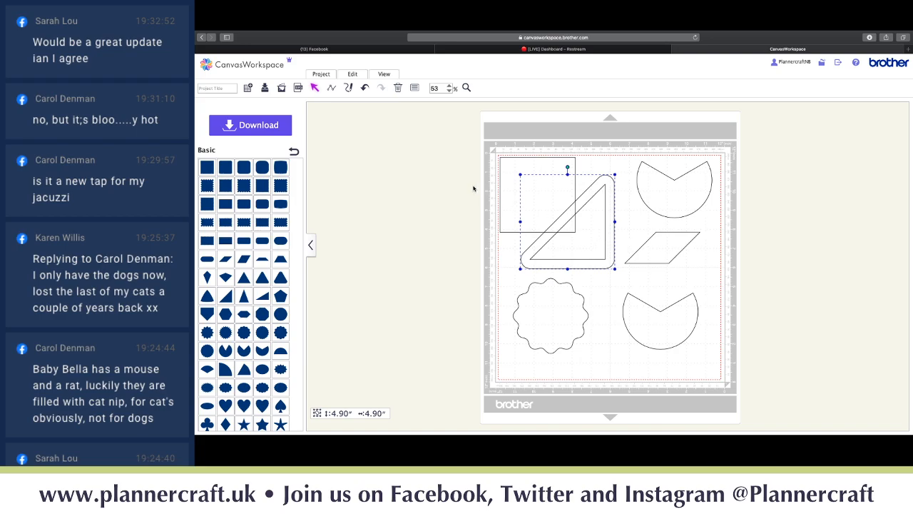
- Browse the Edit and View options, deselect everything, and bring up the Properties panel
{"action": "left_click", "coordinate": [363, 77]}
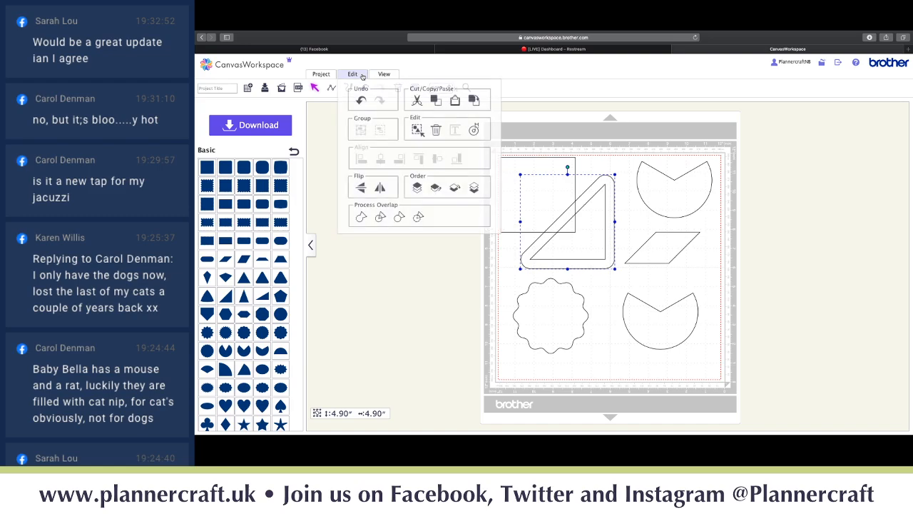
{"action": "left_click", "coordinate": [389, 76]}
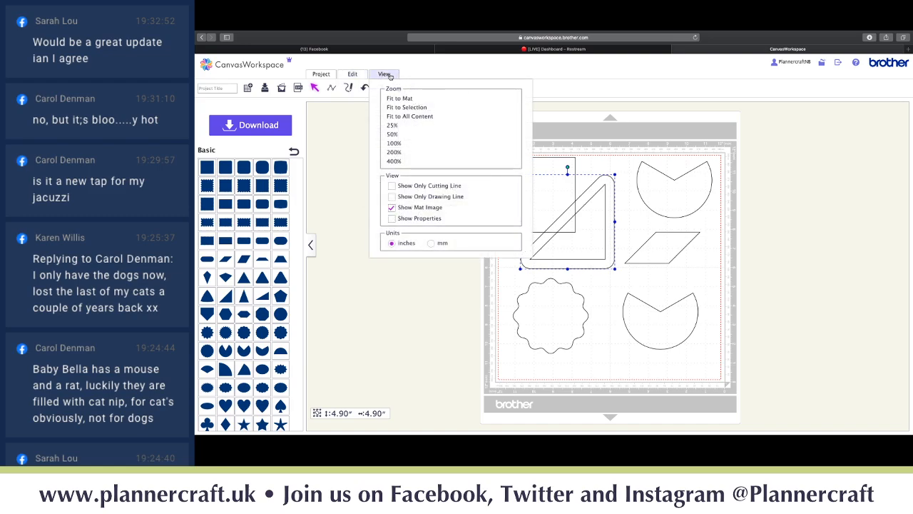
{"action": "left_click", "coordinate": [354, 76]}
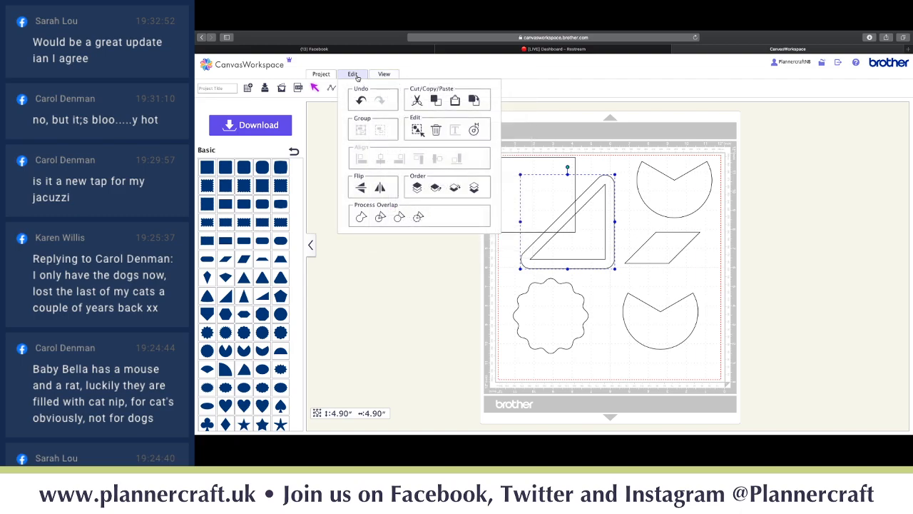
{"action": "left_click", "coordinate": [388, 311]}
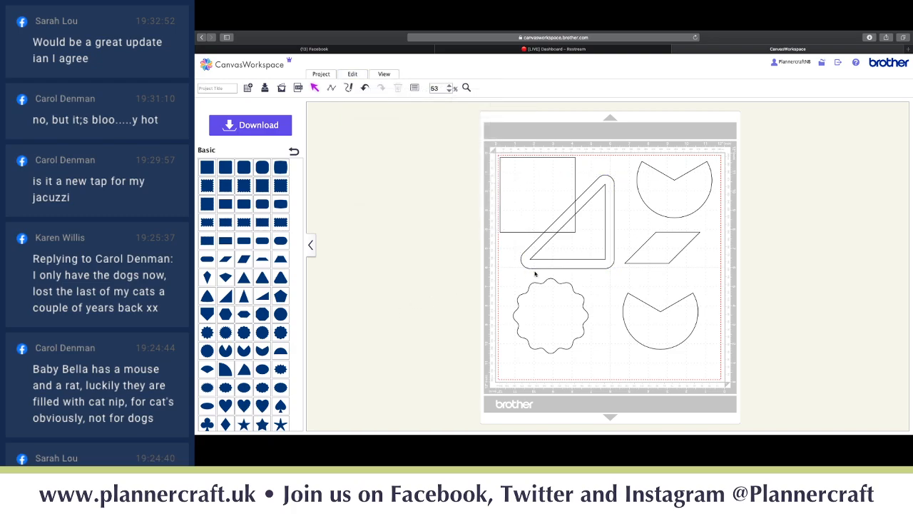
{"action": "left_click", "coordinate": [415, 88]}
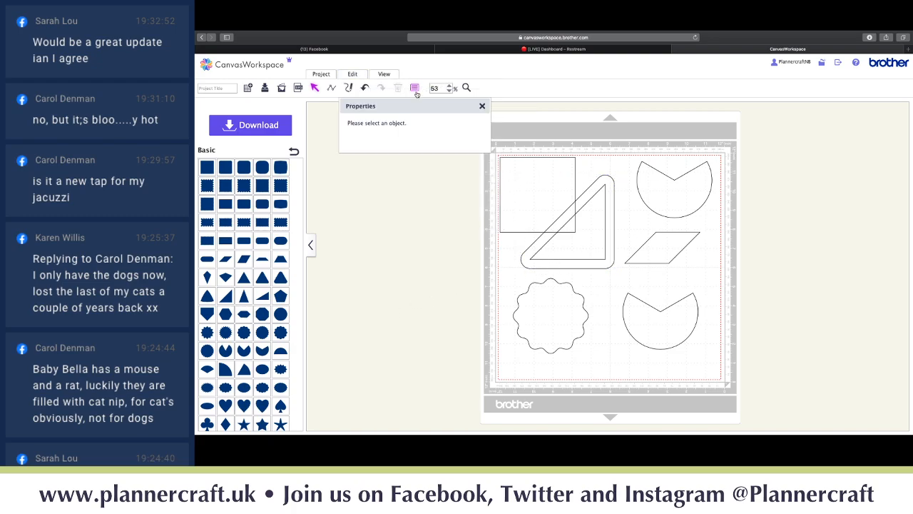
- Resize the rounded offset outline by scale to 50%, making it 2.45 inches
{"action": "left_click", "coordinate": [579, 213]}
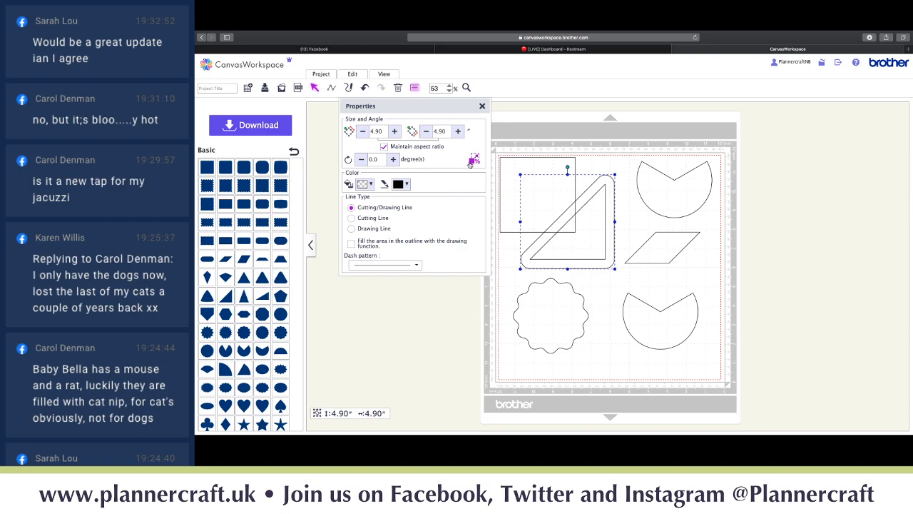
{"action": "left_click", "coordinate": [474, 160]}
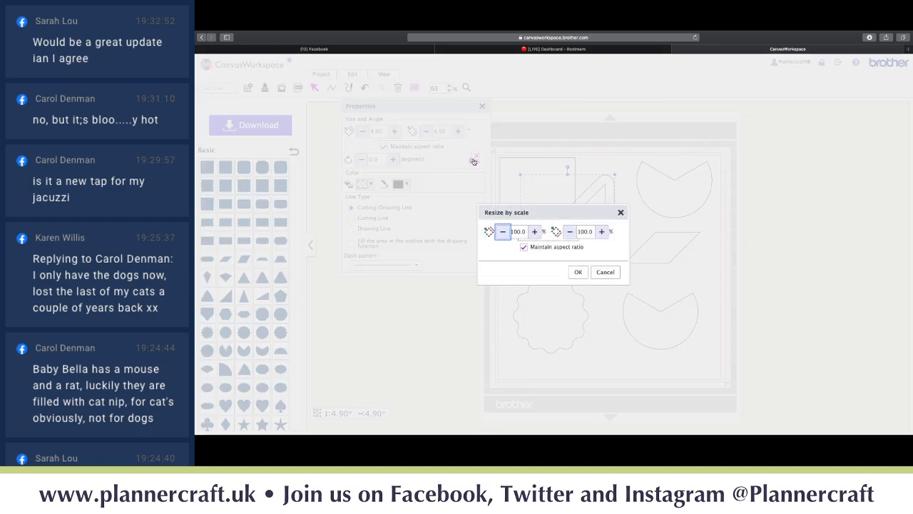
{"action": "double_click", "coordinate": [520, 232]}
{"action": "type", "text": "50"}
{"action": "key", "text": "Tab"}
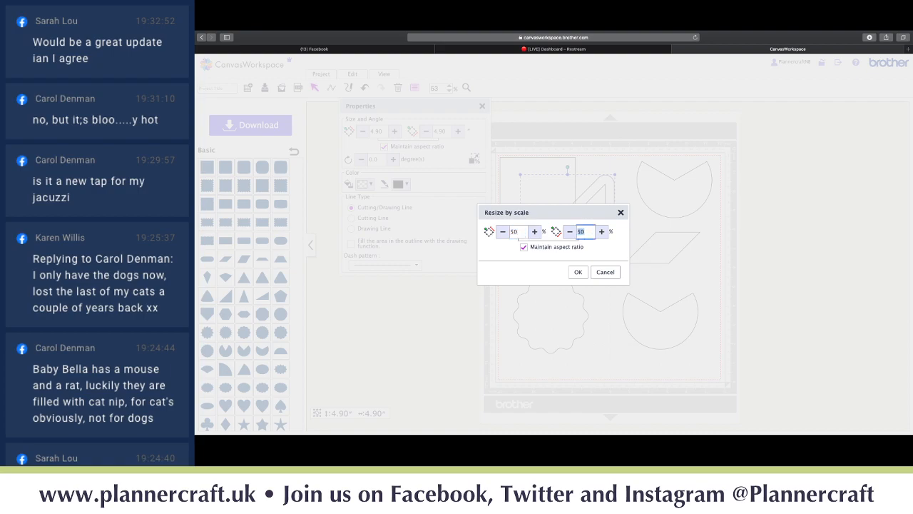
{"action": "left_click", "coordinate": [578, 271]}
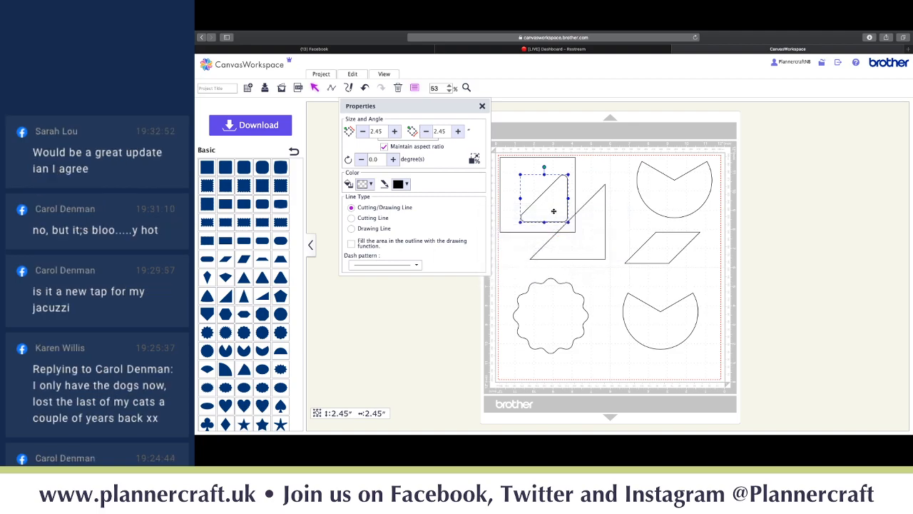
- Nest the shrunken outline inside the large triangle, then select the square
{"action": "left_click_drag", "start_coordinate": [553, 211], "coordinate": [583, 243]}
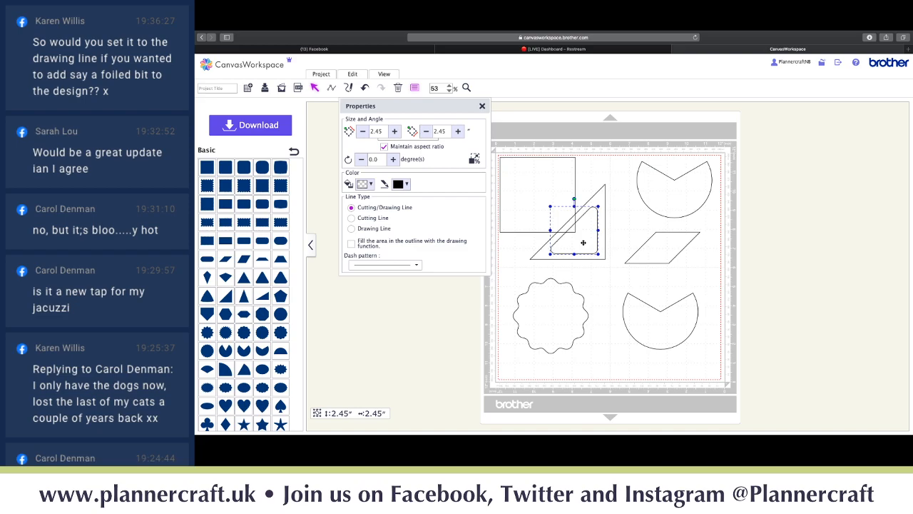
{"action": "left_click", "coordinate": [583, 275]}
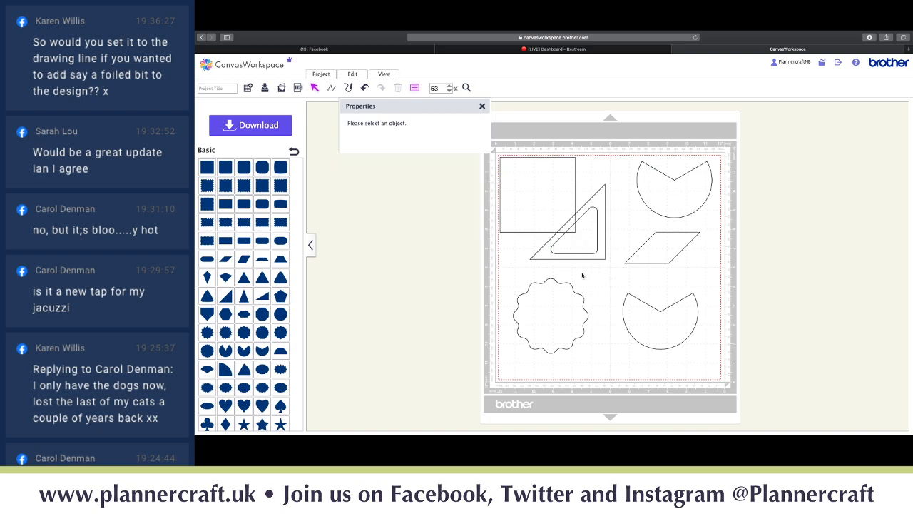
{"action": "left_click", "coordinate": [534, 188]}
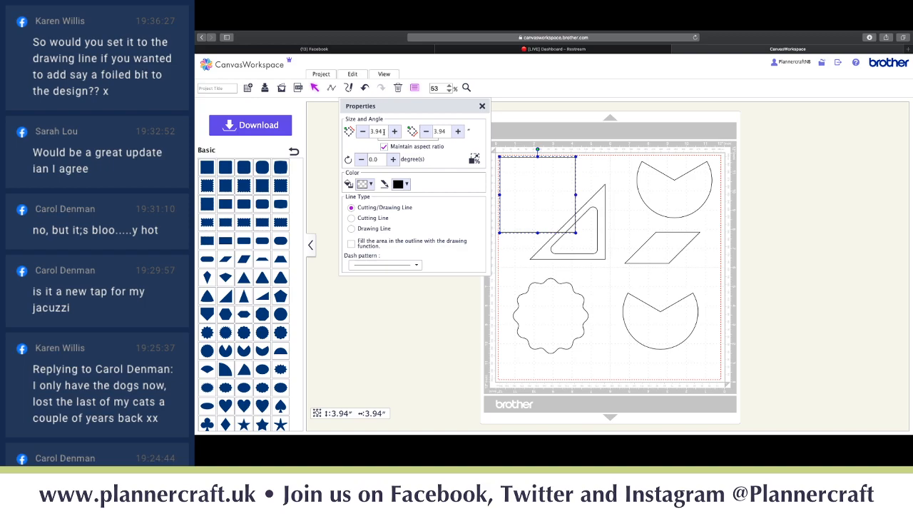
- Set the square's width to 6 inches and rotate it 45°, repositioning it near the triangle
{"action": "left_click_drag", "start_coordinate": [385, 132], "coordinate": [369, 132]}
{"action": "type", "text": "6"}
{"action": "key", "text": "Tab"}
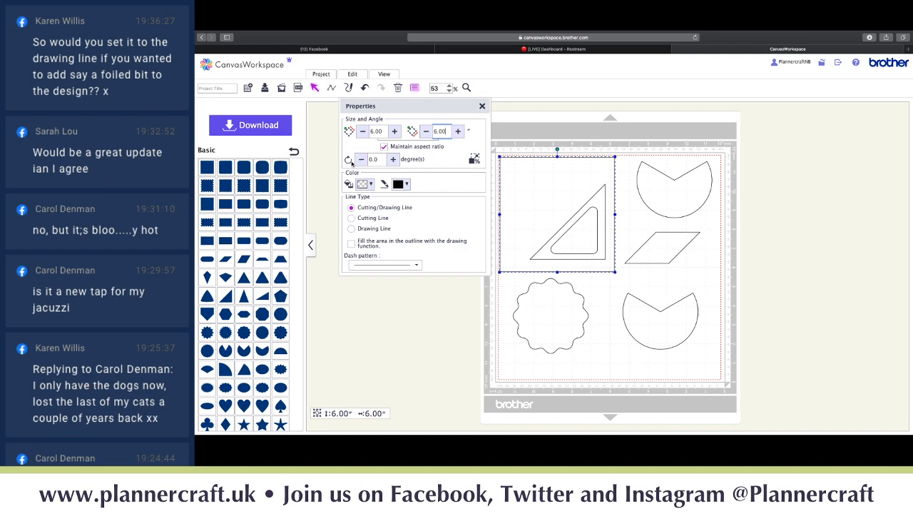
{"action": "left_click_drag", "start_coordinate": [379, 159], "coordinate": [363, 159]}
{"action": "type", "text": "45"}
{"action": "key", "text": "Return"}
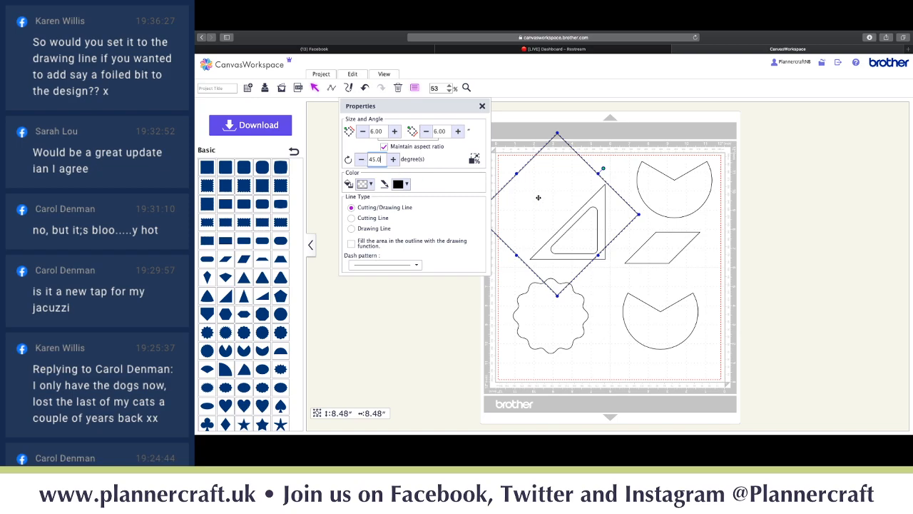
{"action": "left_click_drag", "start_coordinate": [538, 198], "coordinate": [672, 222]}
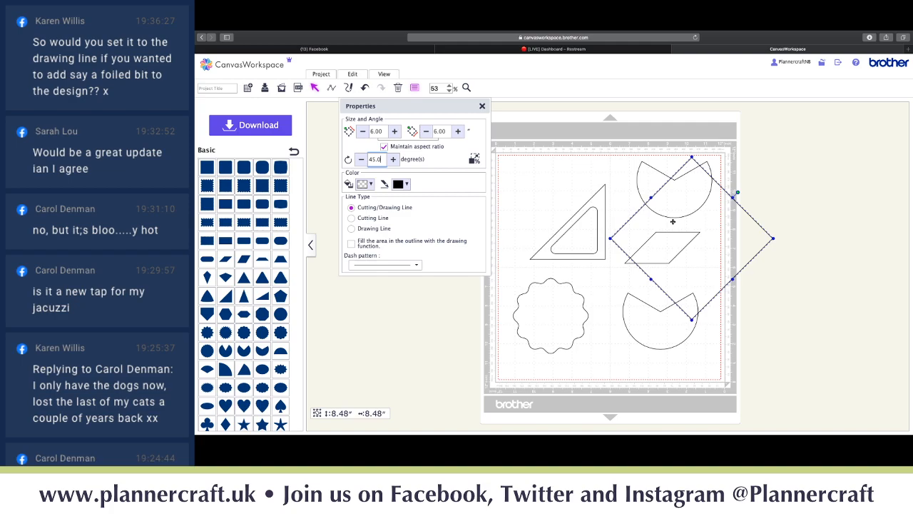
{"action": "left_click_drag", "start_coordinate": [673, 222], "coordinate": [533, 185]}
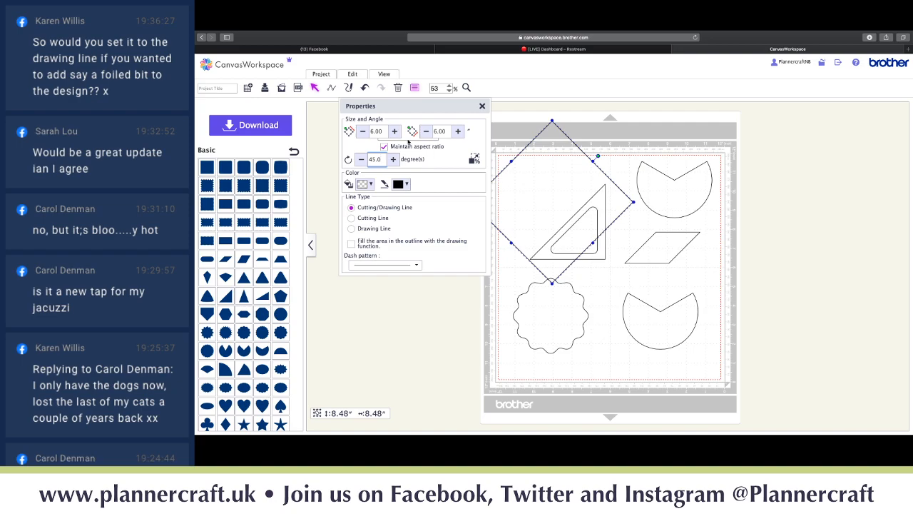
- Make the diamond 3 inches wide, place it beside the triangle, and set its line type to Cutting Line
{"action": "left_click", "coordinate": [363, 130]}
{"action": "type", "text": "3"}
{"action": "key", "text": "Return"}
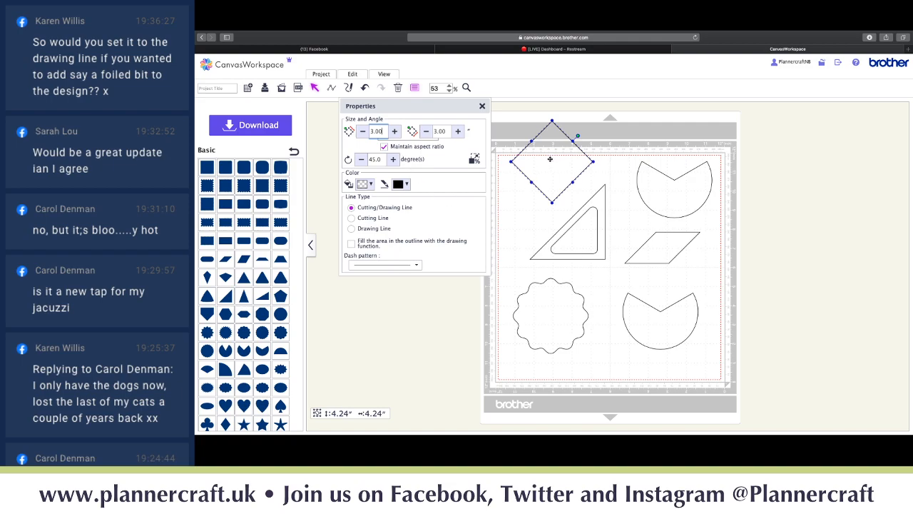
{"action": "left_click_drag", "start_coordinate": [551, 158], "coordinate": [540, 197]}
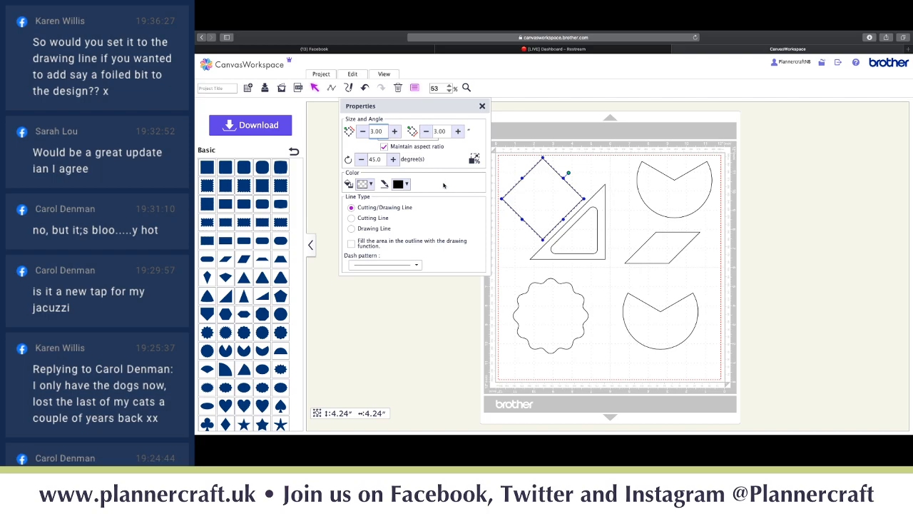
{"action": "left_click", "coordinate": [352, 218]}
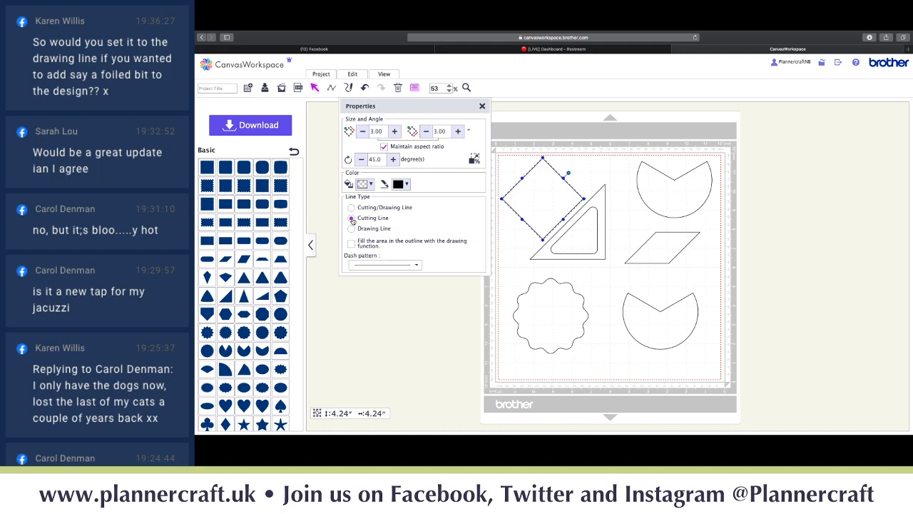
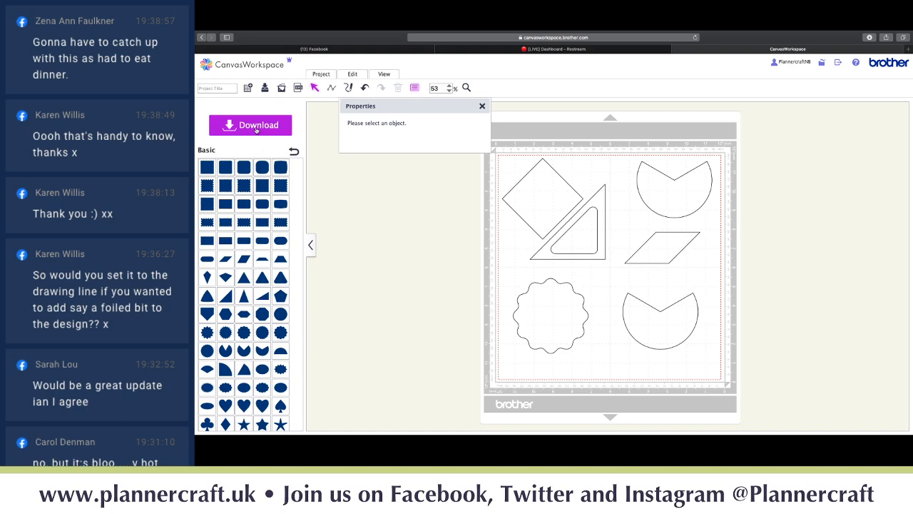
- Open the download choices for Untitled.fcm (Download to PC or ScanNCut Transfer)
{"action": "left_click", "coordinate": [256, 128]}
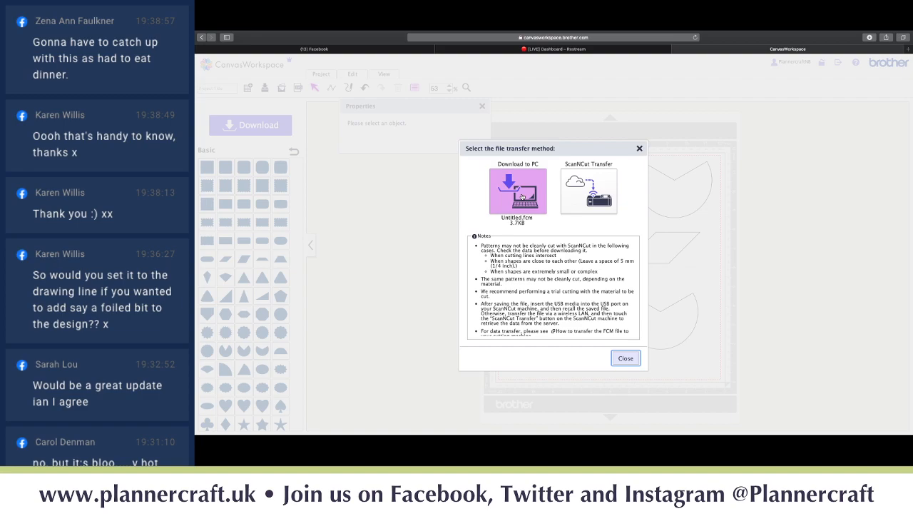
{"action": "left_click", "coordinate": [615, 358]}
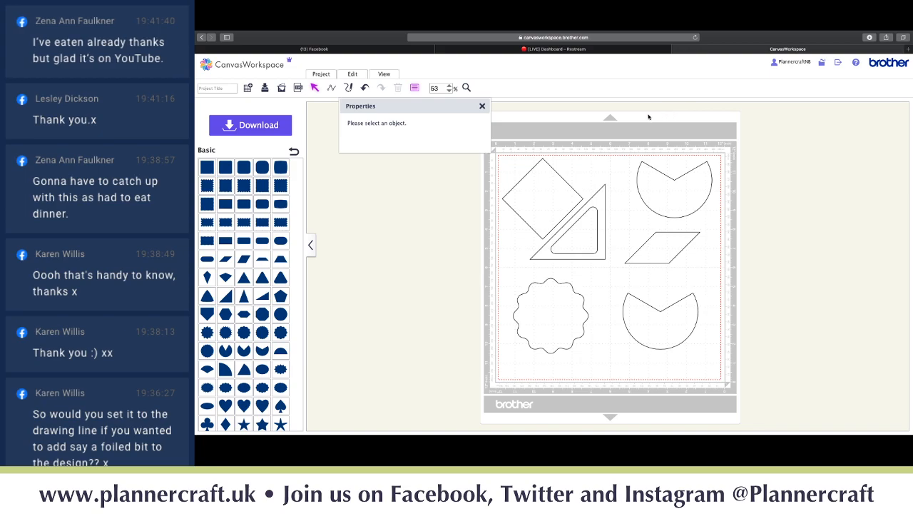
{"action": "left_click", "coordinate": [385, 75]}
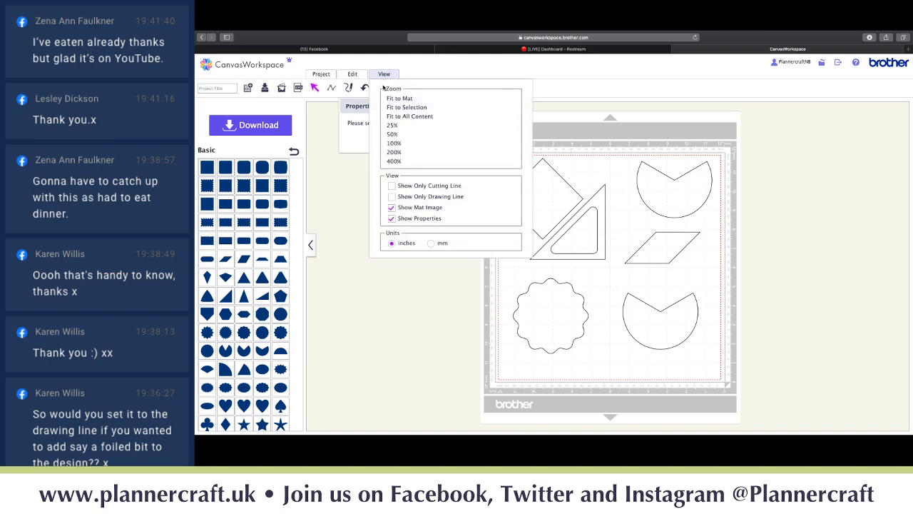
- Switch the measurement units to millimetres, then back to inches, leaving the View options showing
{"action": "left_click", "coordinate": [433, 244]}
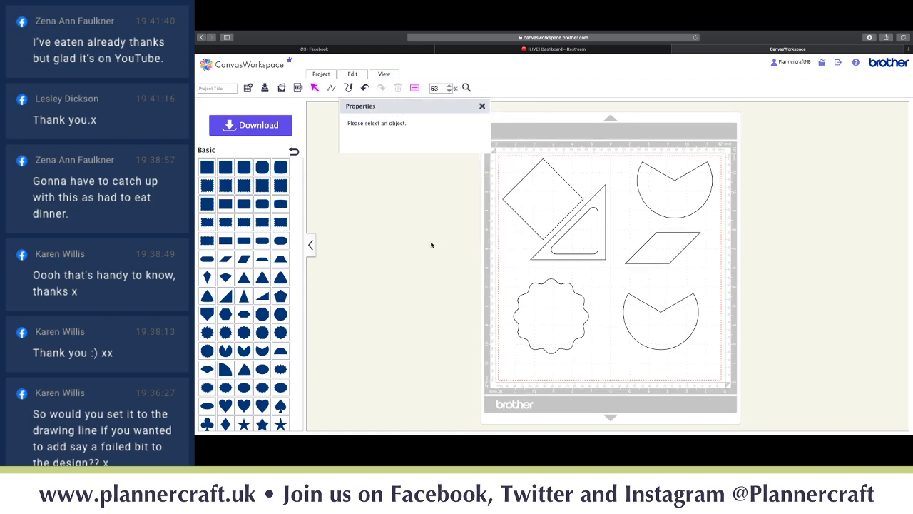
{"action": "left_click", "coordinate": [384, 75]}
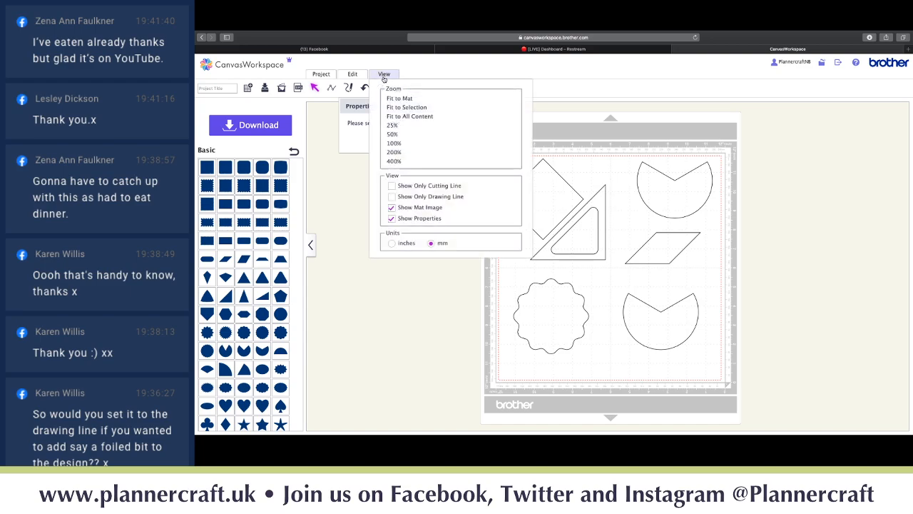
{"action": "left_click", "coordinate": [392, 245]}
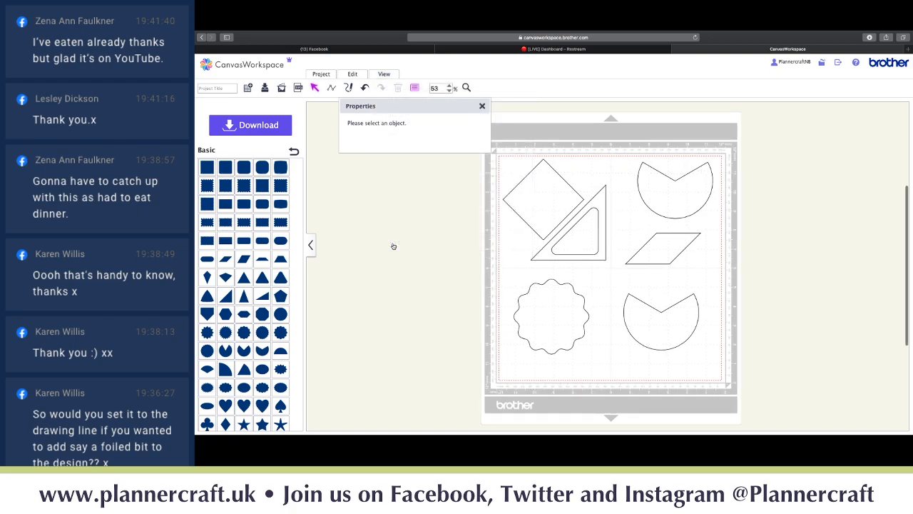
{"action": "left_click", "coordinate": [383, 76]}
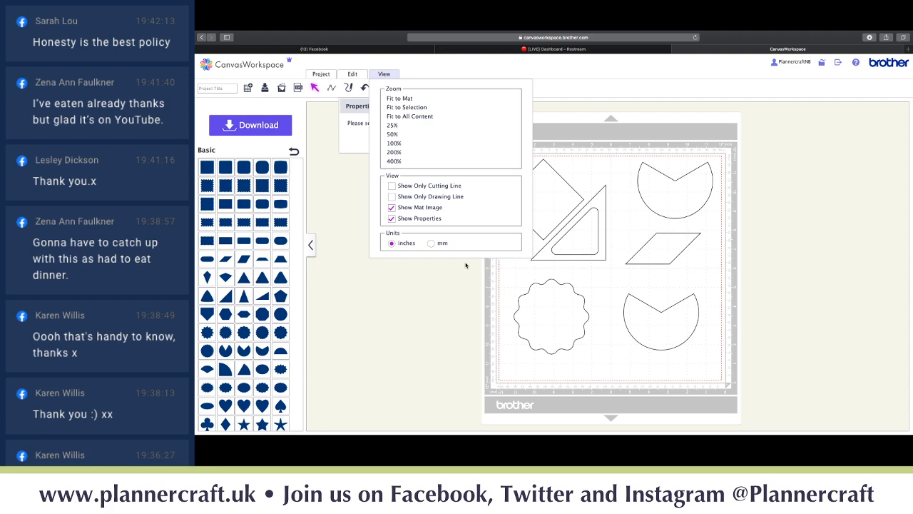
- Set the inner rounded triangle, parallelogram and scalloped circle to Drawing Line
{"action": "left_click", "coordinate": [576, 253]}
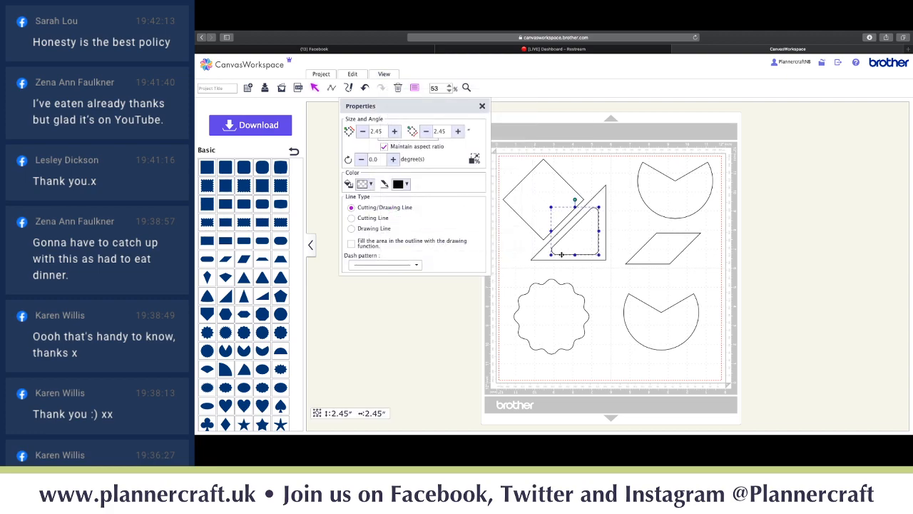
{"action": "left_click", "coordinate": [351, 229]}
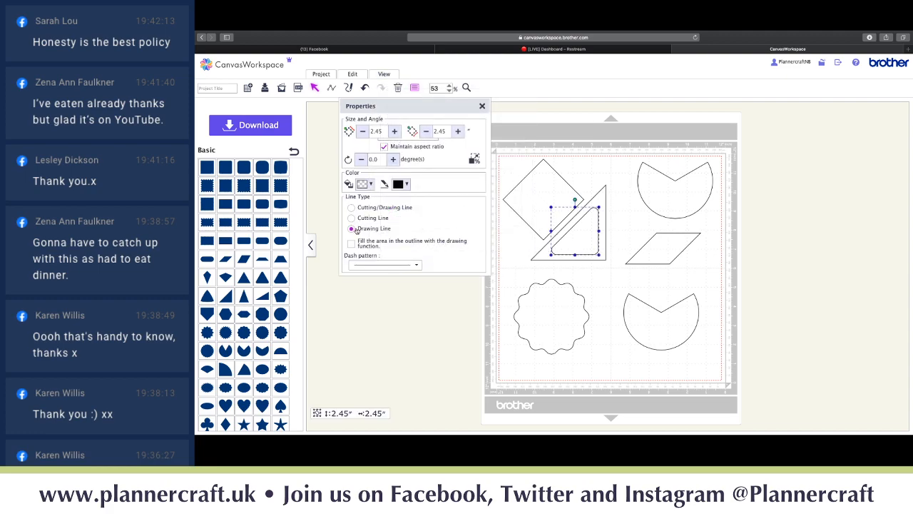
{"action": "left_click", "coordinate": [641, 248]}
{"action": "left_click", "coordinate": [634, 251]}
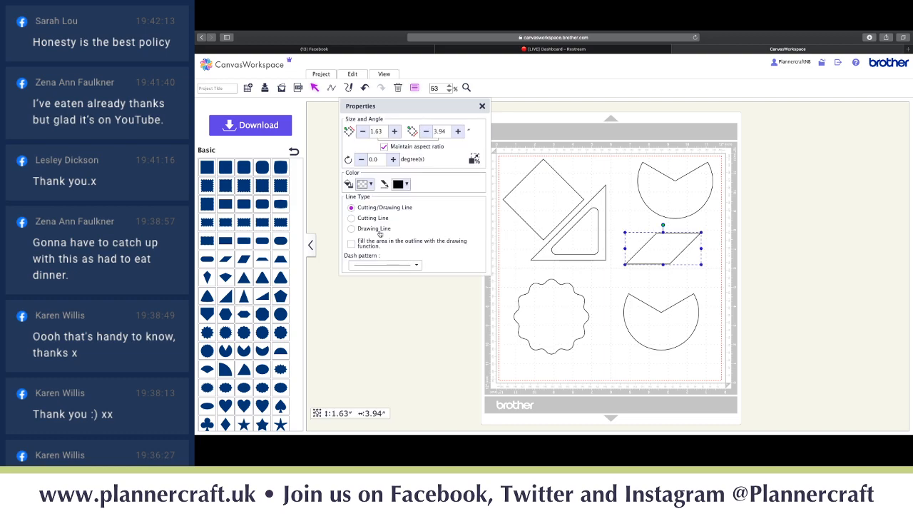
{"action": "left_click", "coordinate": [352, 229]}
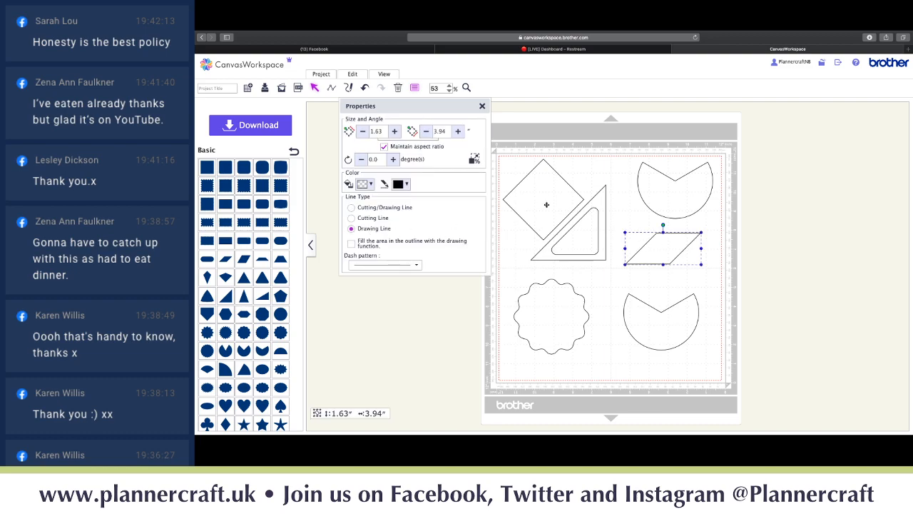
{"action": "left_click", "coordinate": [537, 316]}
{"action": "left_click", "coordinate": [352, 229]}
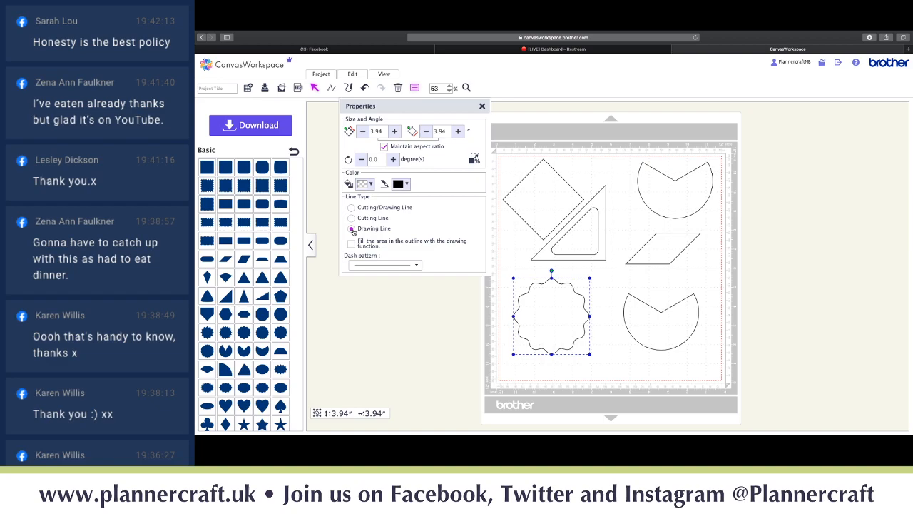
{"action": "left_click", "coordinate": [386, 75]}
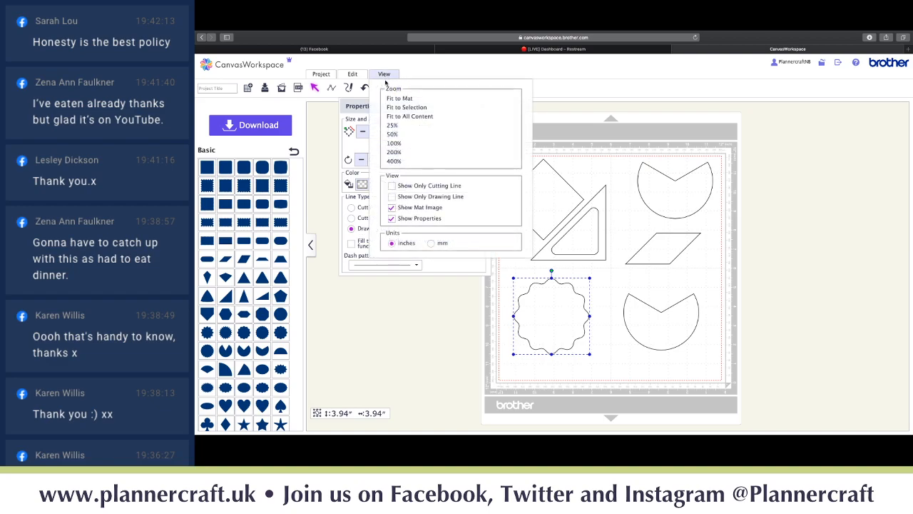
- Preview only the cutting lines on the mat, then show all shape outlines again
{"action": "left_click", "coordinate": [394, 187]}
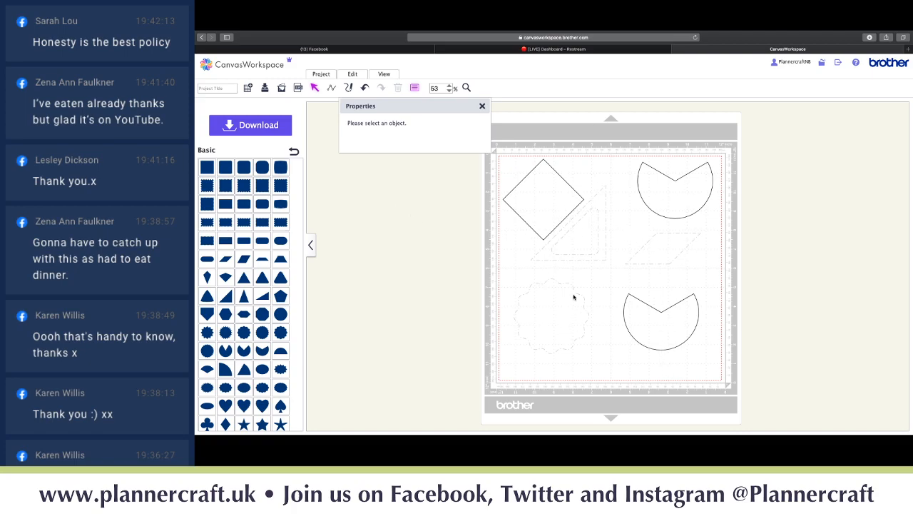
{"action": "left_click", "coordinate": [385, 77]}
{"action": "left_click", "coordinate": [393, 198]}
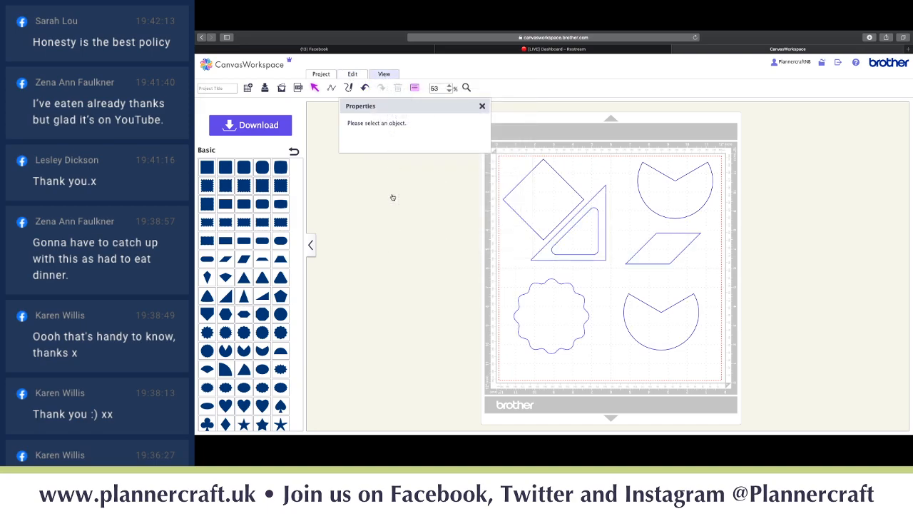